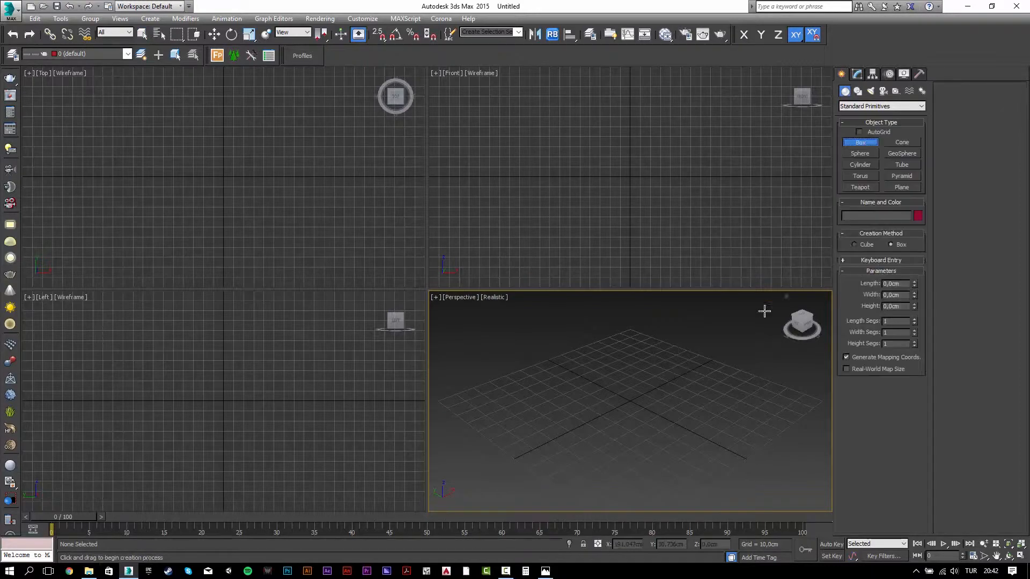
# Create a box on the ground grid, 120 cm long, 47 cm wide and 3 cm high.
pyautogui.moveTo(699, 465); pyautogui.dragTo(557, 329)
pyautogui.click(575, 327)
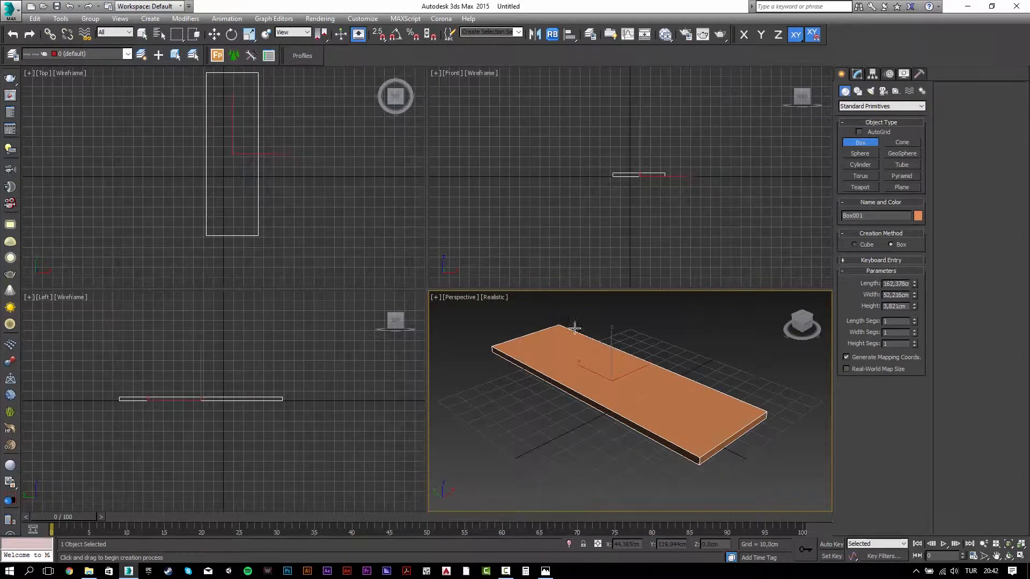
pyautogui.doubleClick(901, 283)
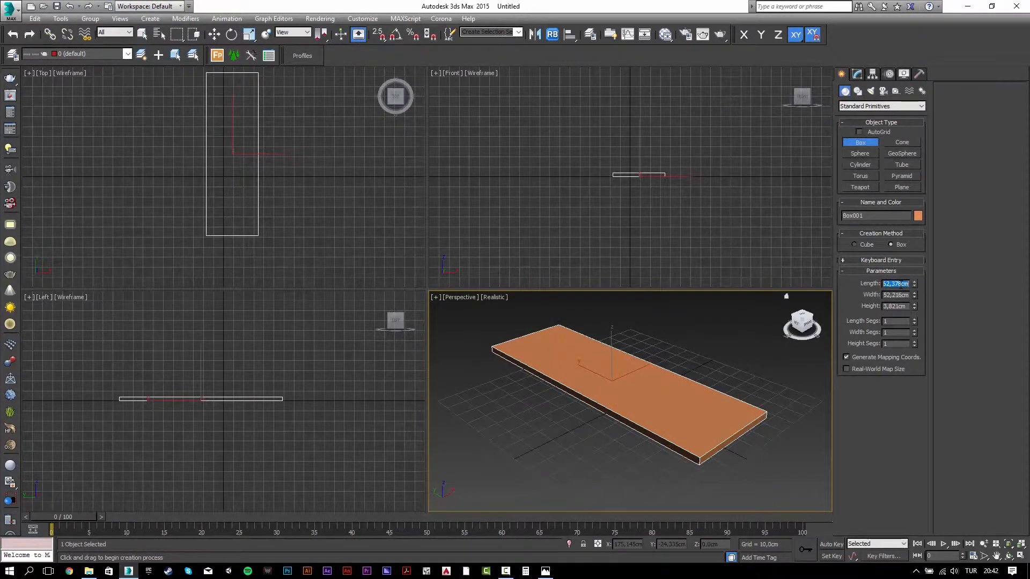
pyautogui.write('120')
pyautogui.press('Tab')
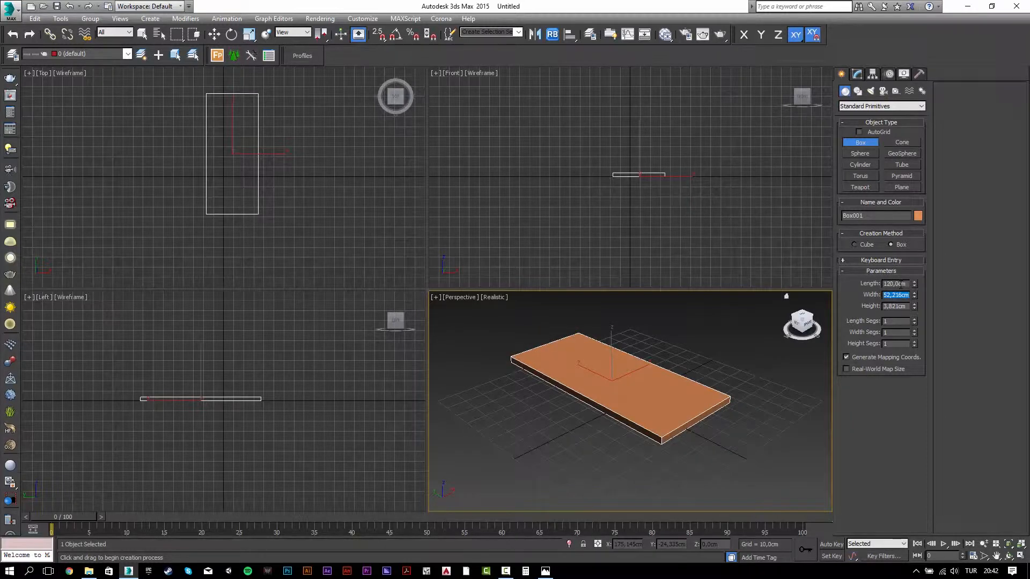
pyautogui.write('47')
pyautogui.press('Tab')
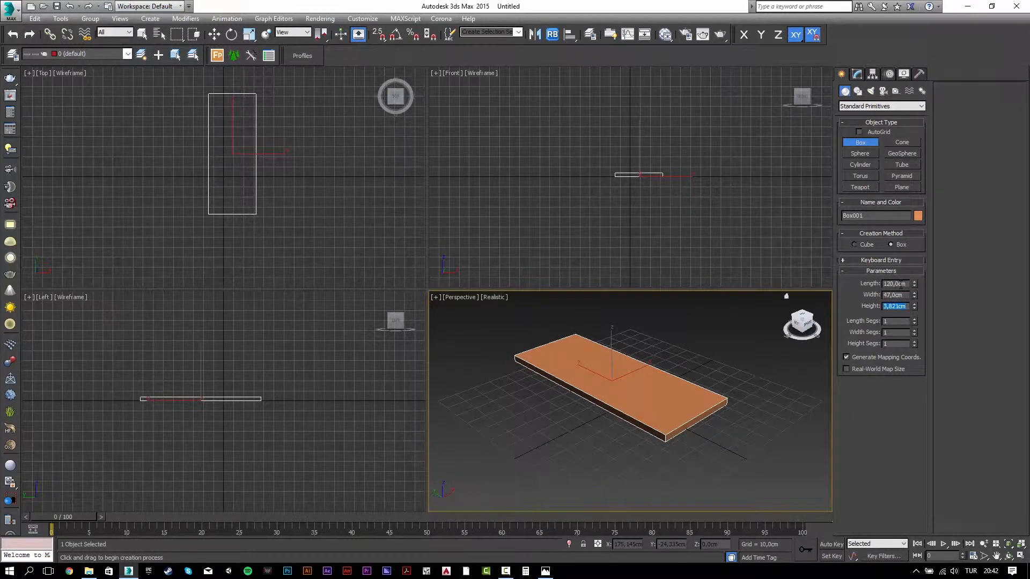
pyautogui.write('3')
pyautogui.press('Tab')
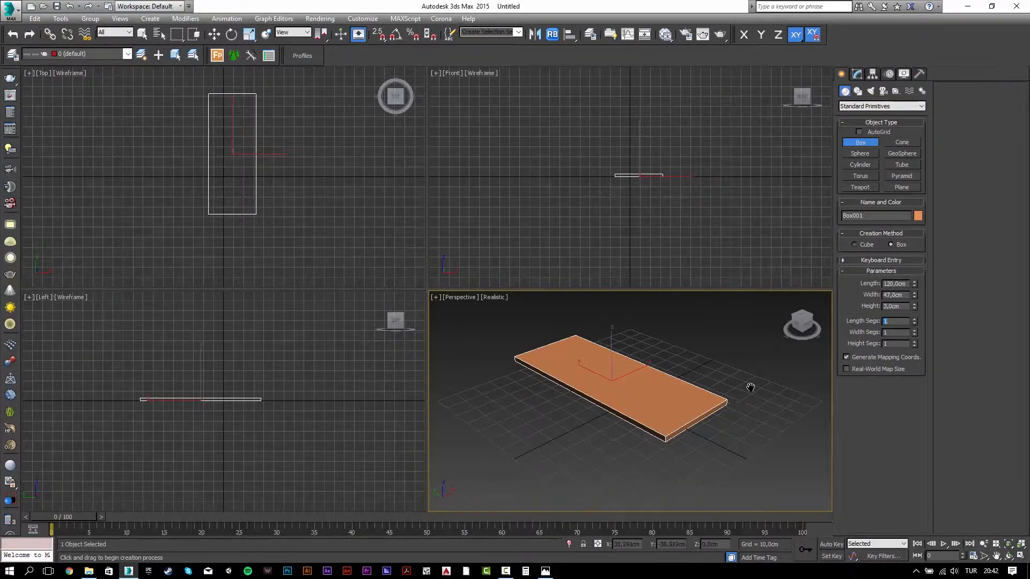
# Check the reference picture of the HEMNES desk and set the box's height to 2 cm.
pyautogui.moveTo(751, 388); pyautogui.dragTo(751, 381, button='middle')
pyautogui.hotkey('alt', 'w')
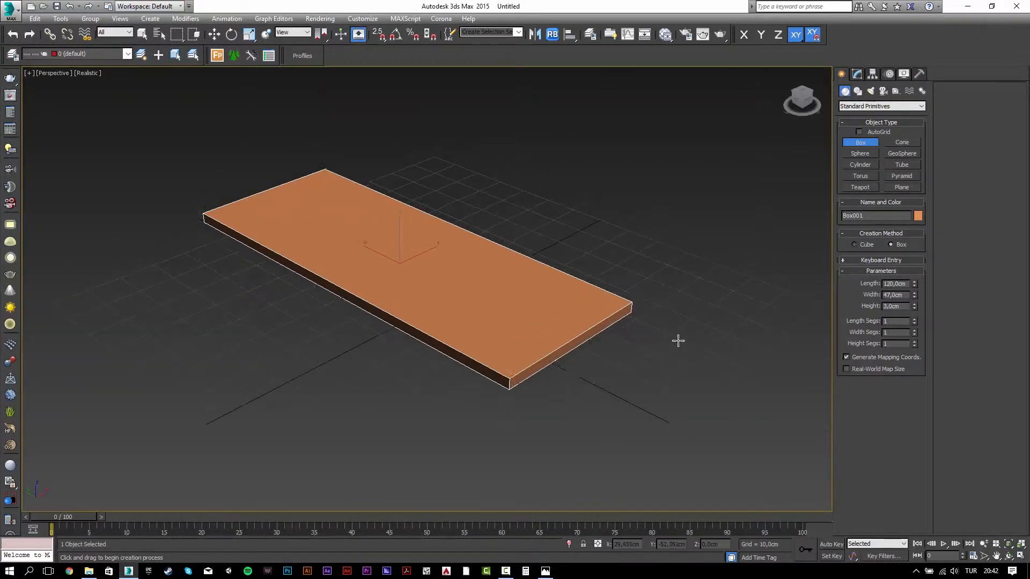
pyautogui.keyDown('alt'); pyautogui.moveTo(678, 340); pyautogui.dragTo(648, 327, button='middle'); pyautogui.keyUp('alt')
pyautogui.hotkey('alt', 'Tab')
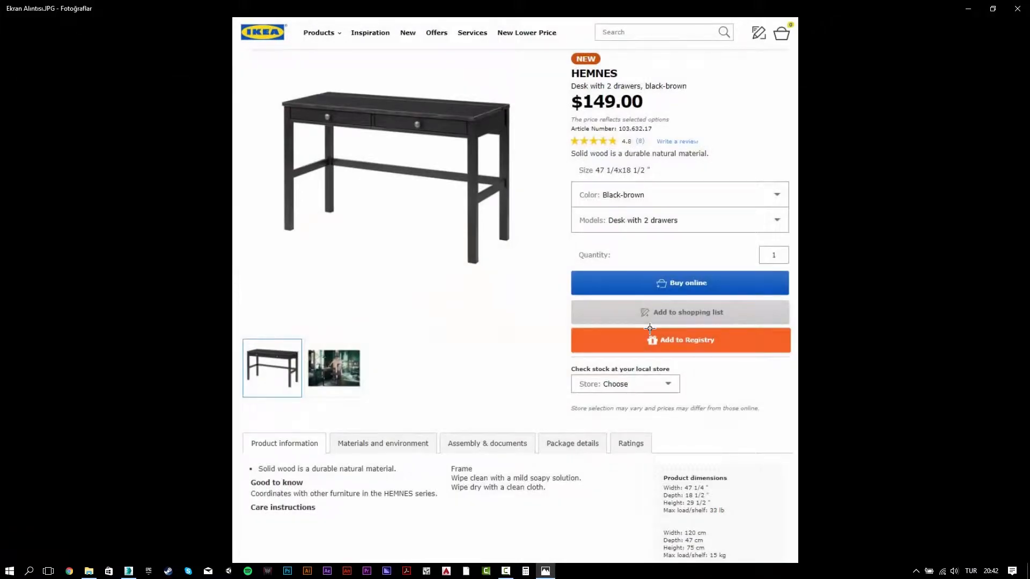
pyautogui.hotkey('alt', 'Tab')
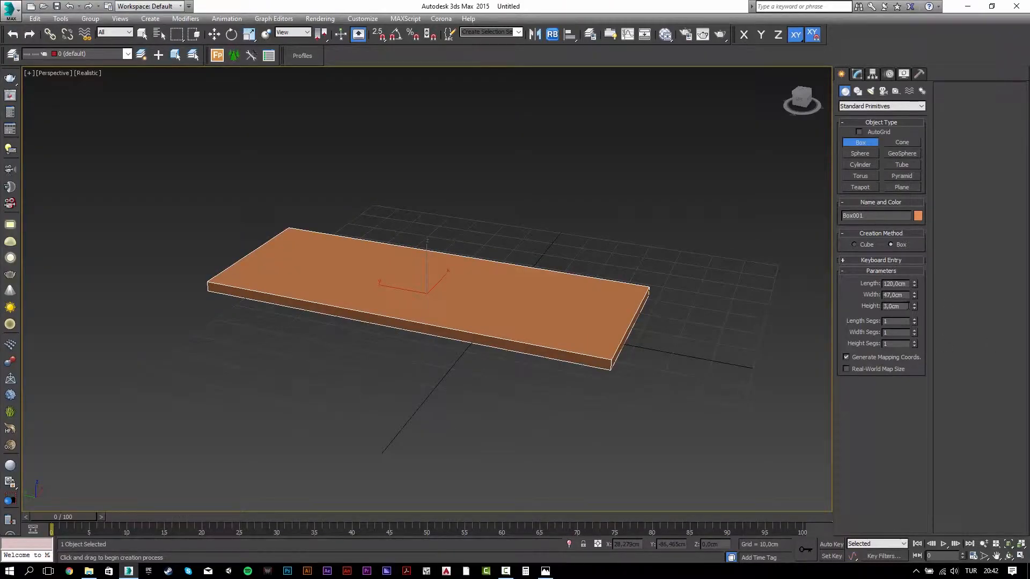
pyautogui.write('2')
pyautogui.press('Tab')
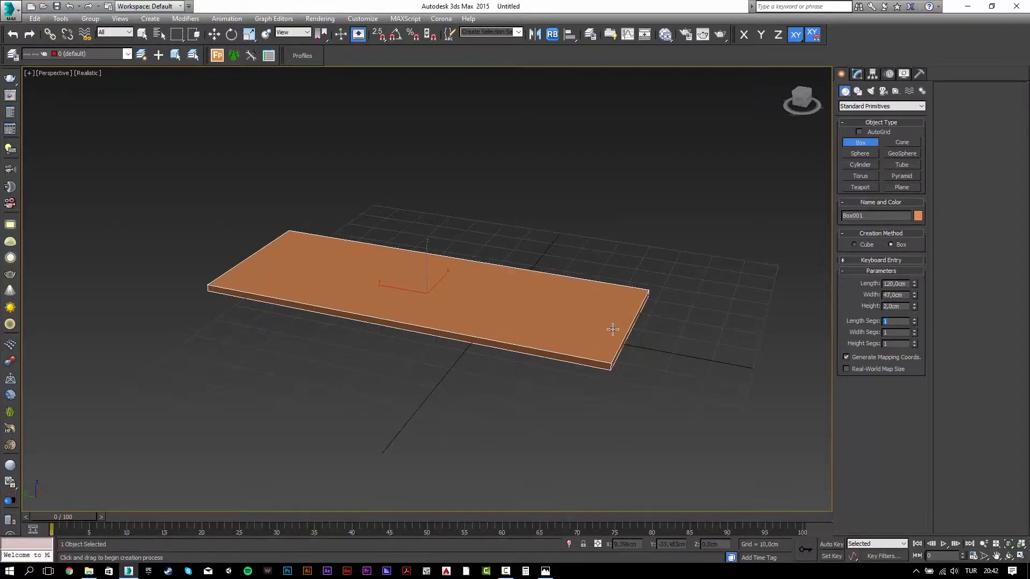
# Compare with the reference desk again and raise the tabletop box by 75 cm along Z.
pyautogui.keyDown('alt'); pyautogui.moveTo(609, 328); pyautogui.dragTo(634, 324, button='middle'); pyautogui.keyUp('alt')
pyautogui.hotkey('alt', 'Tab')
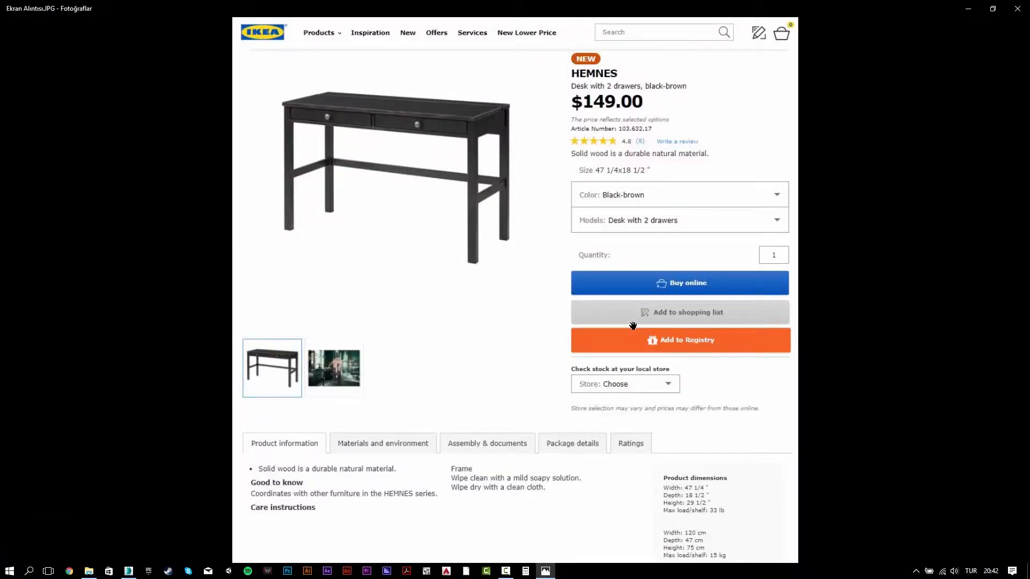
pyautogui.hotkey('alt', 'Tab')
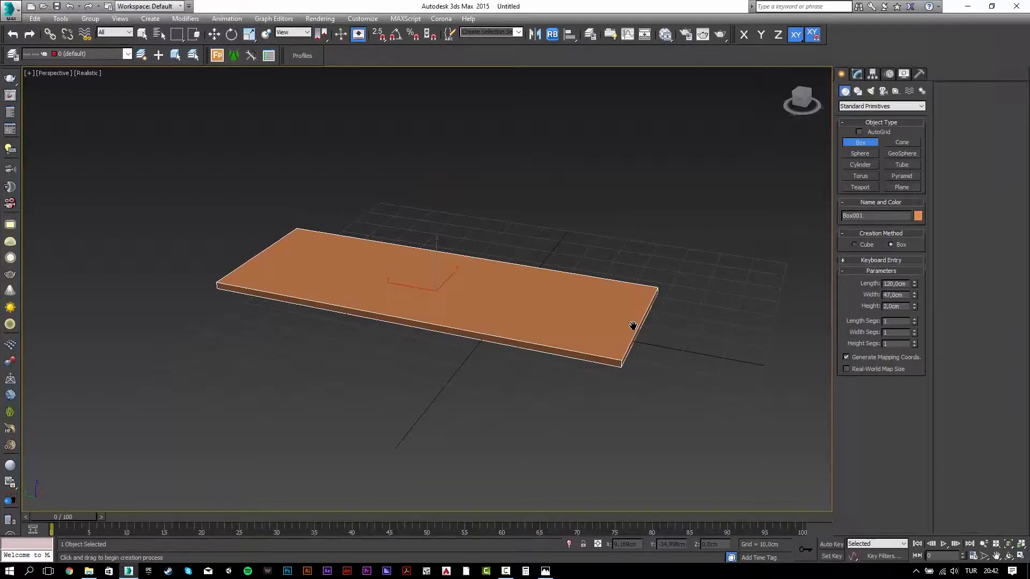
pyautogui.moveTo(633, 325); pyautogui.dragTo(657, 342, button='middle')
pyautogui.press('w')
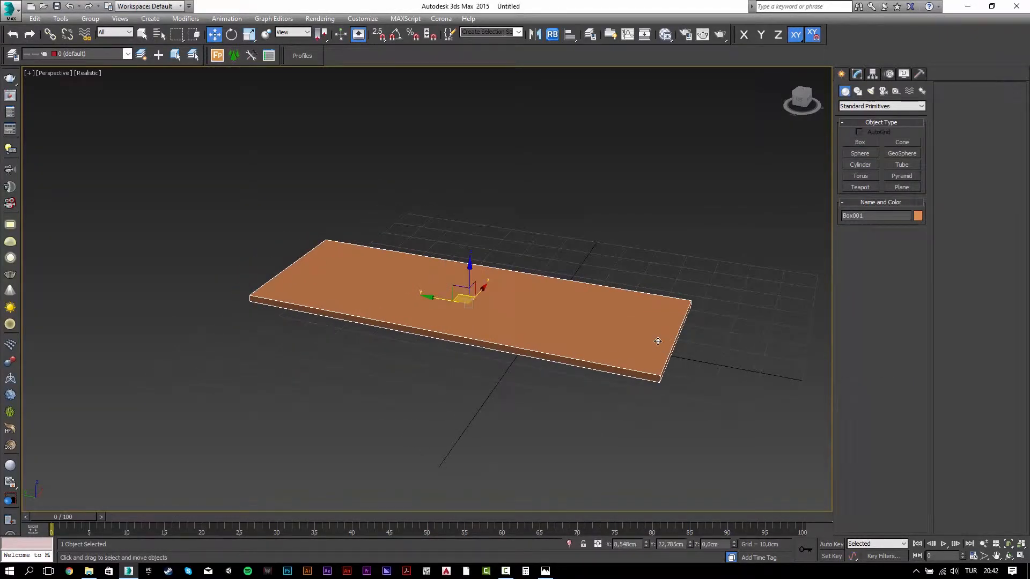
pyautogui.press('F12')
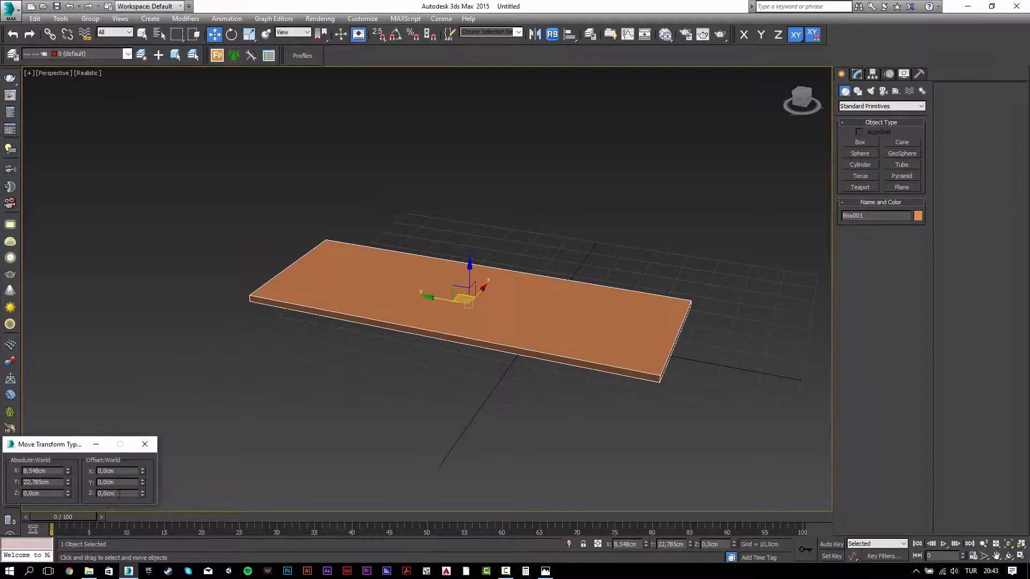
pyautogui.doubleClick(118, 494)
pyautogui.write('75')
pyautogui.press('Return')
# Frame the tabletop in the front view and set the home grid spacing to 1 cm.
pyautogui.press('f')
pyautogui.press('z')
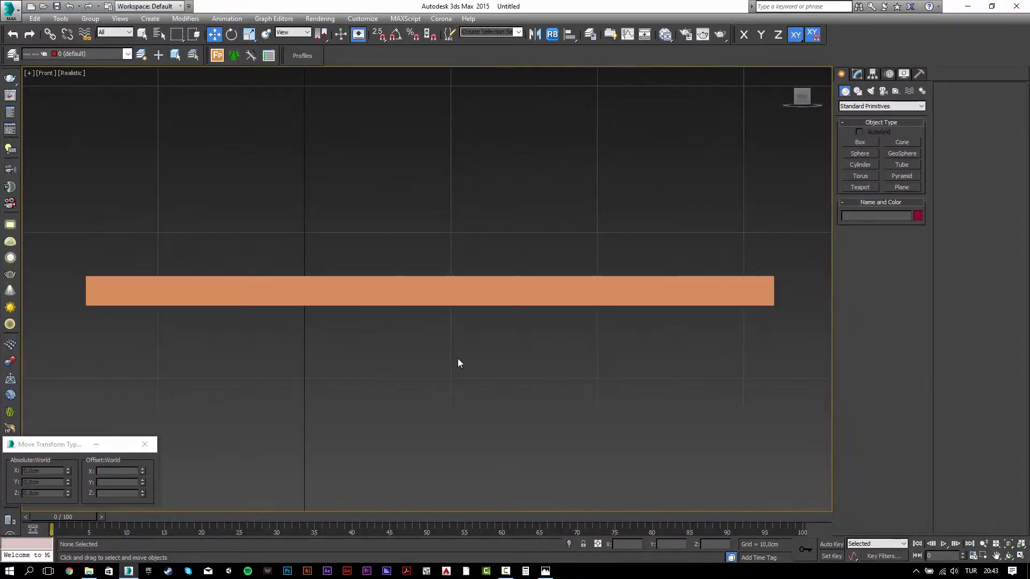
pyautogui.scroll(-10, 458, 358)
pyautogui.scroll(8, 513, 338)
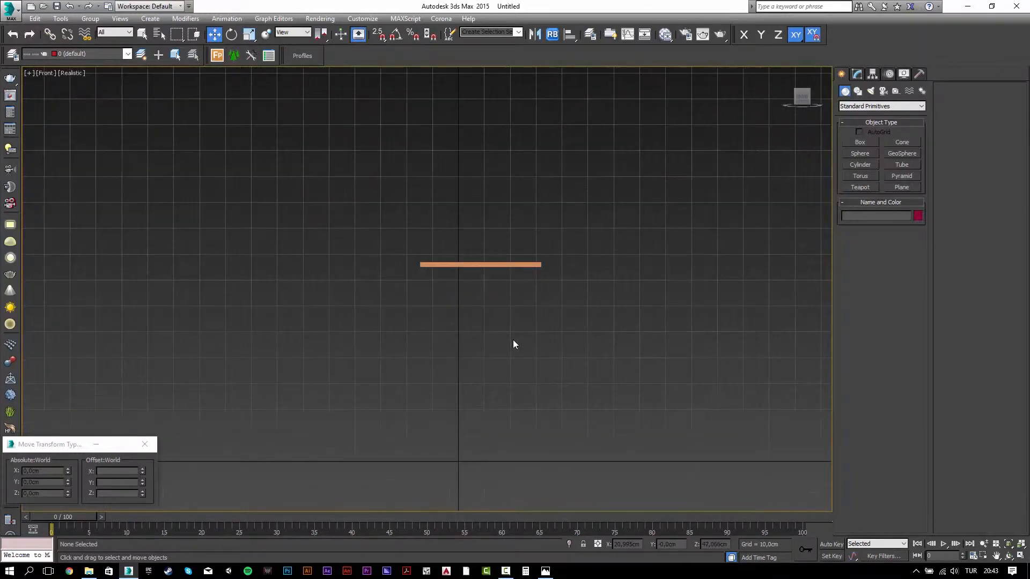
pyautogui.moveTo(520, 285); pyautogui.dragTo(529, 253, button='middle')
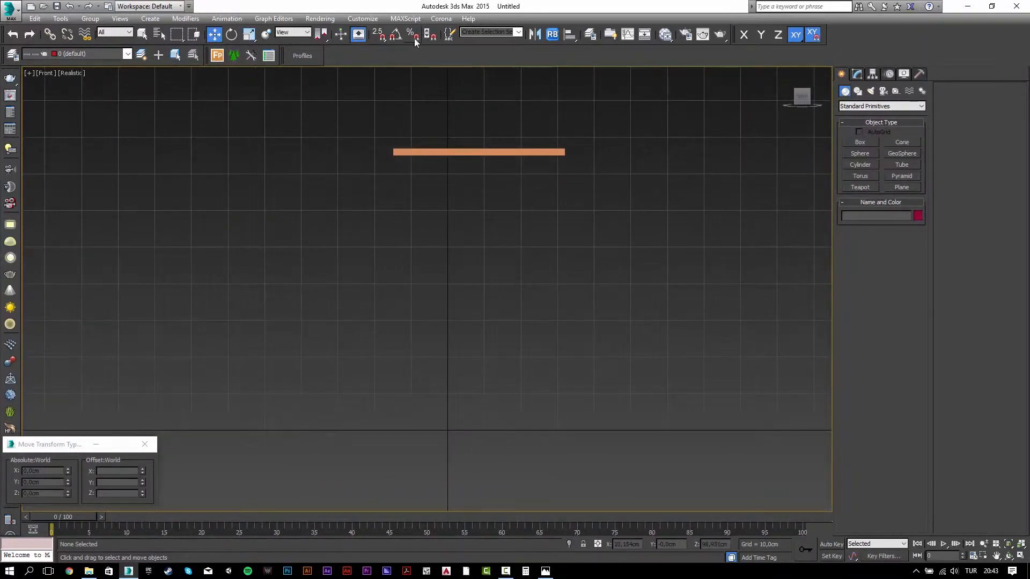
pyautogui.rightClick(378, 35)
pyautogui.click(519, 229)
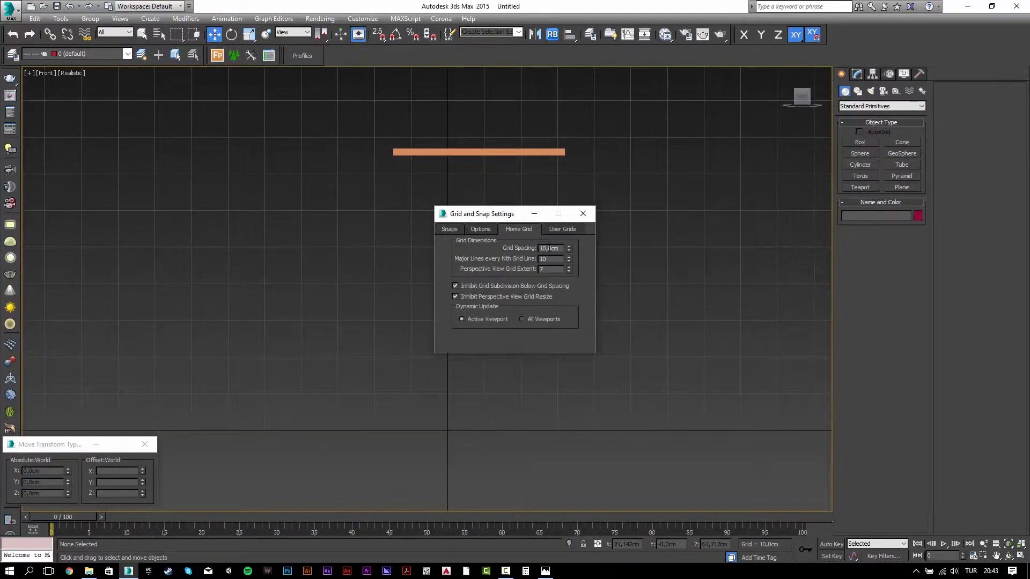
pyautogui.doubleClick(550, 248)
pyautogui.write('1')
pyautogui.click(583, 213)
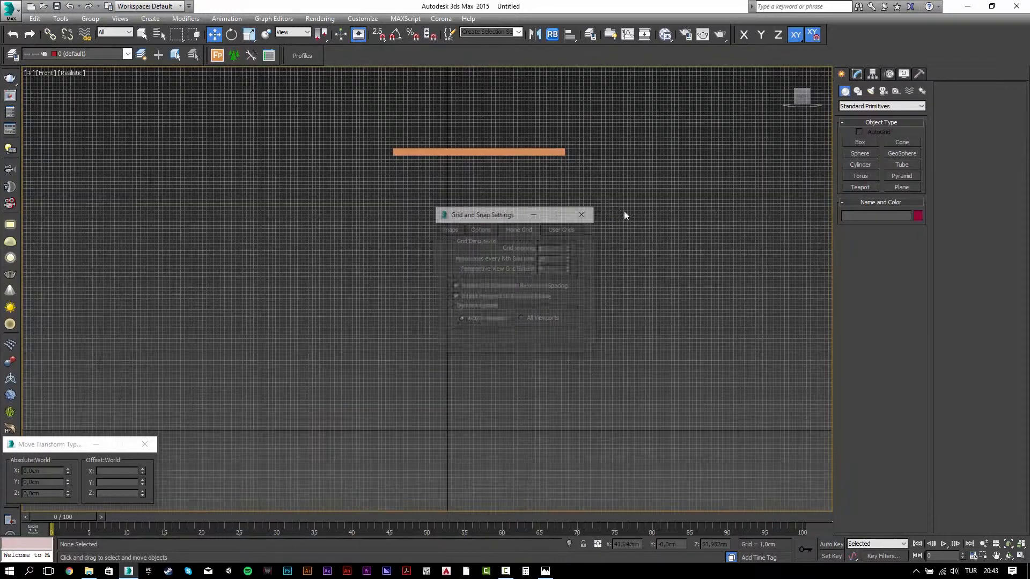
# Try to draw a snapped rectangle spline from the tabletop's upper corner down to the ground line.
pyautogui.click(857, 91)
pyautogui.click(902, 151)
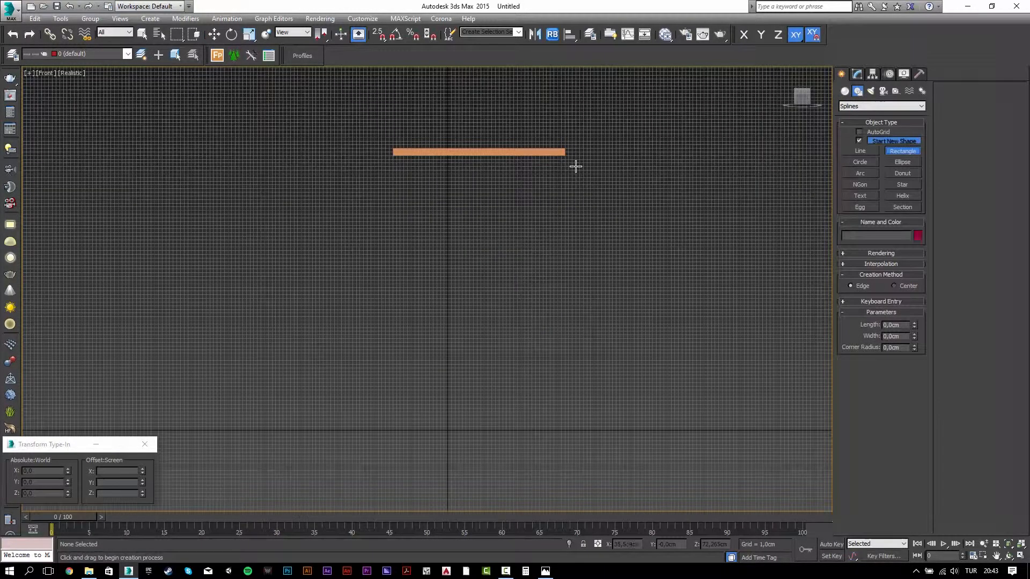
pyautogui.press('s')
pyautogui.moveTo(564, 149); pyautogui.dragTo(393, 428)
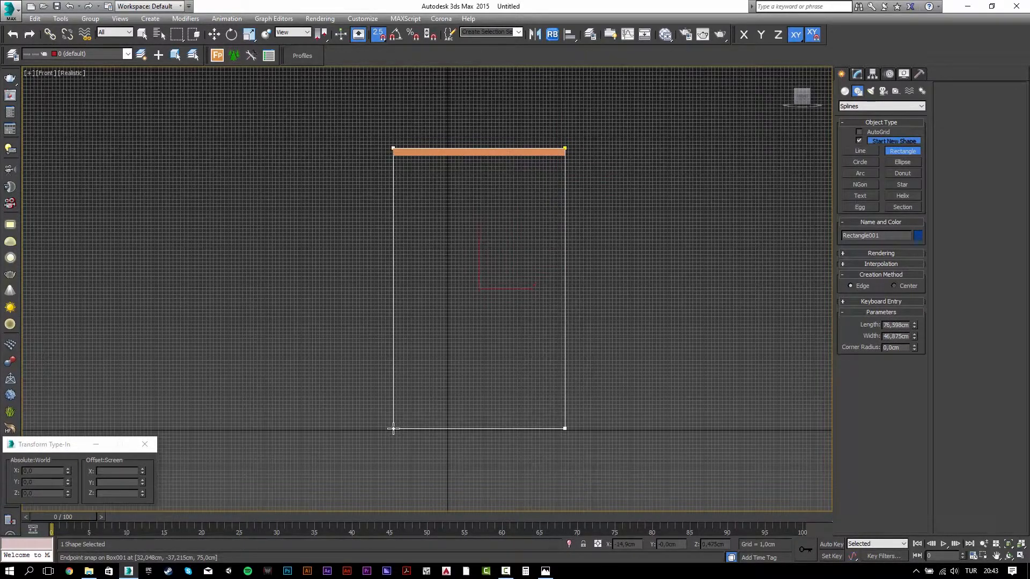
pyautogui.hotkey('ctrl', 'z')
# Set snapping to grid points and turn endpoint snapping off.
pyautogui.rightClick(383, 37)
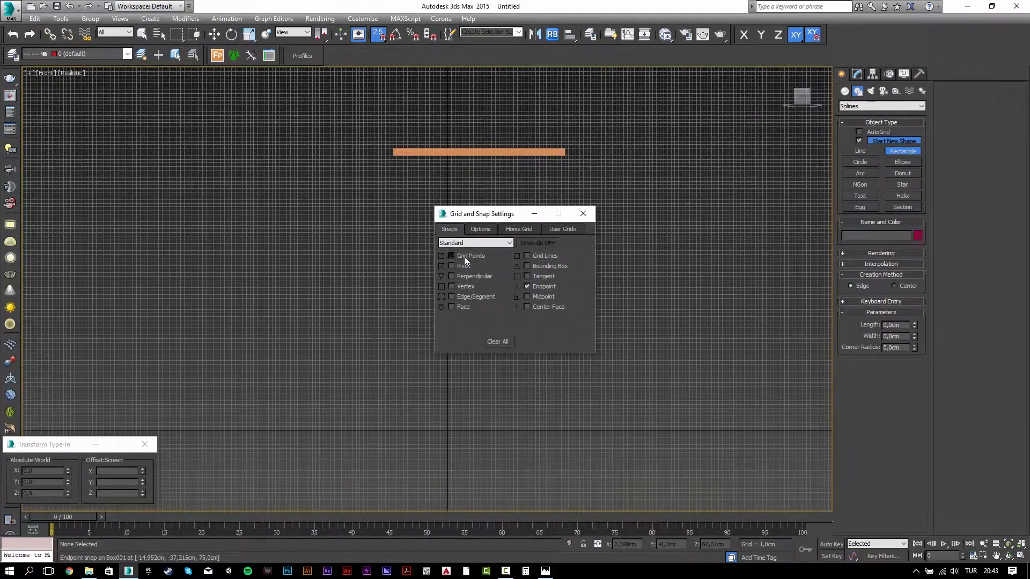
pyautogui.click(465, 256)
pyautogui.click(552, 288)
pyautogui.click(583, 213)
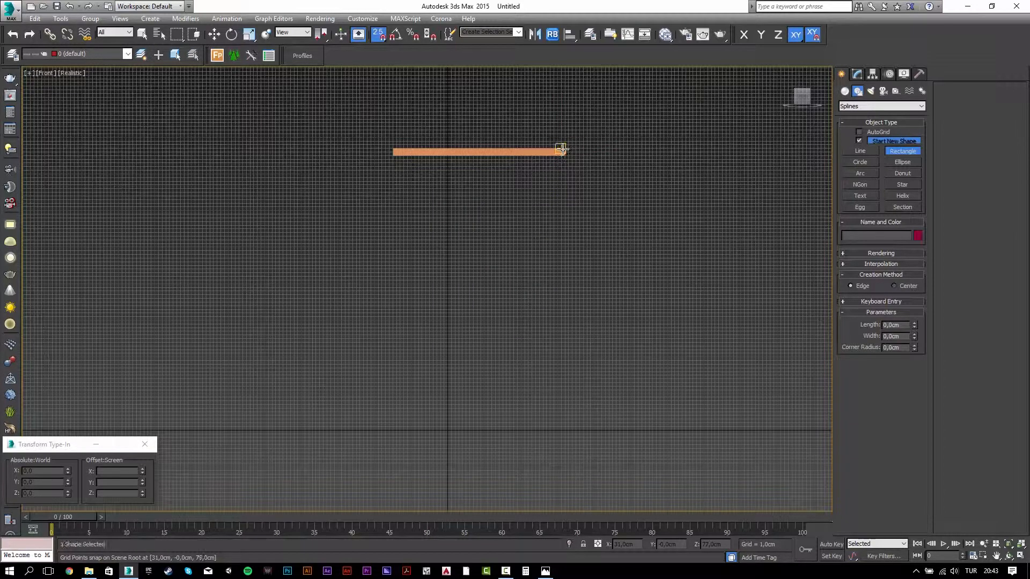
# Try to draw a rectangle spline about 77 by 40 cm from the tabletop to the ground on grid points.
pyautogui.moveTo(562, 151); pyautogui.dragTo(414, 429)
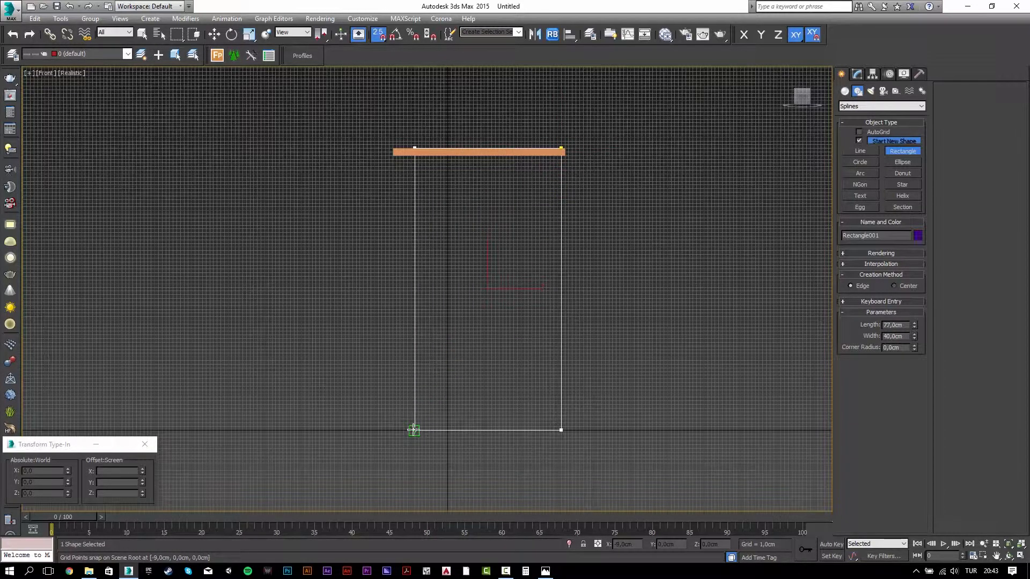
pyautogui.rightClick(413, 429)
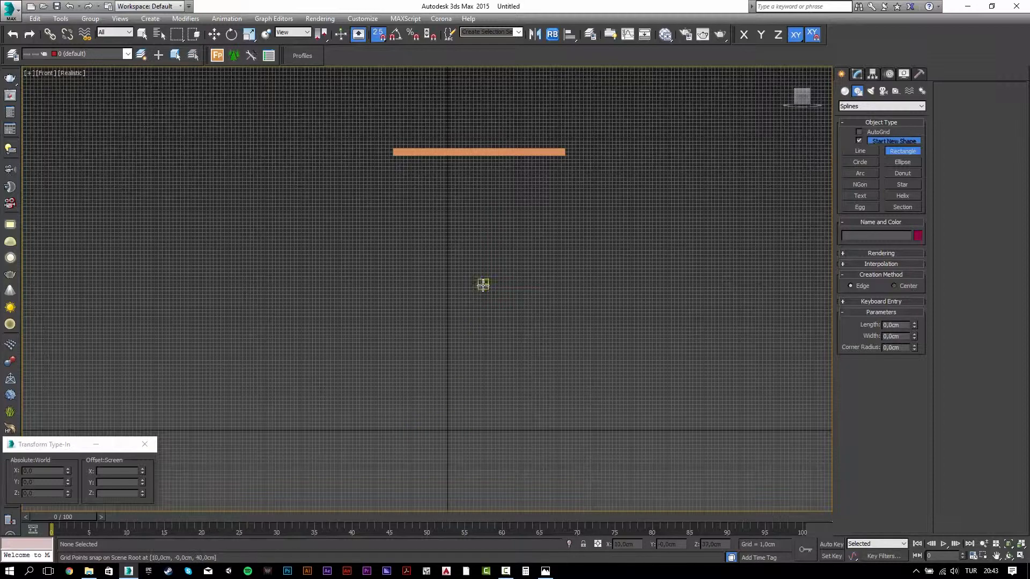
pyautogui.press('s')
# Move the tabletop box down by 2 cm and deselect it.
pyautogui.press('w')
pyautogui.click(510, 154)
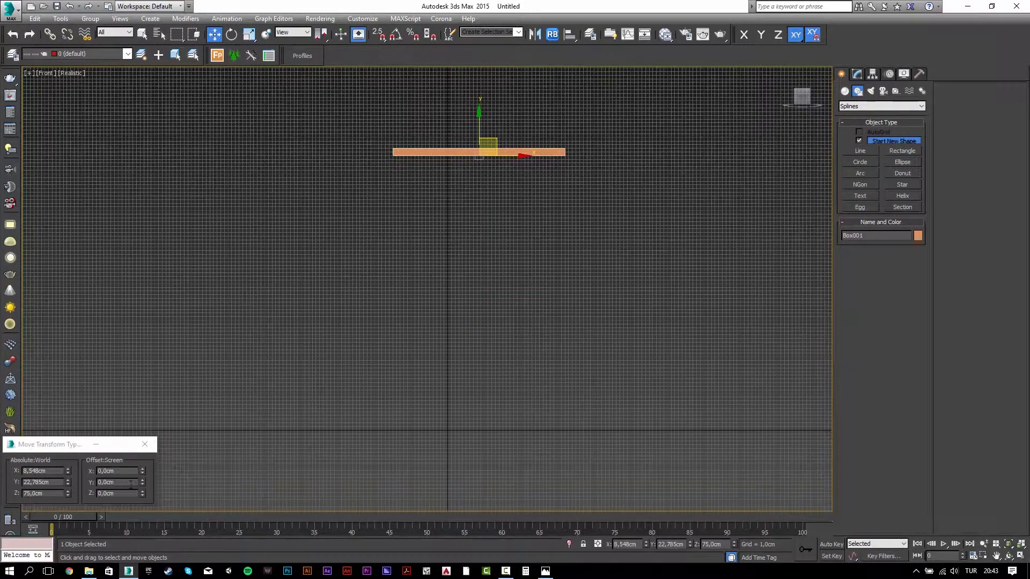
pyautogui.click(131, 482)
pyautogui.write('-2')
pyautogui.press('Return')
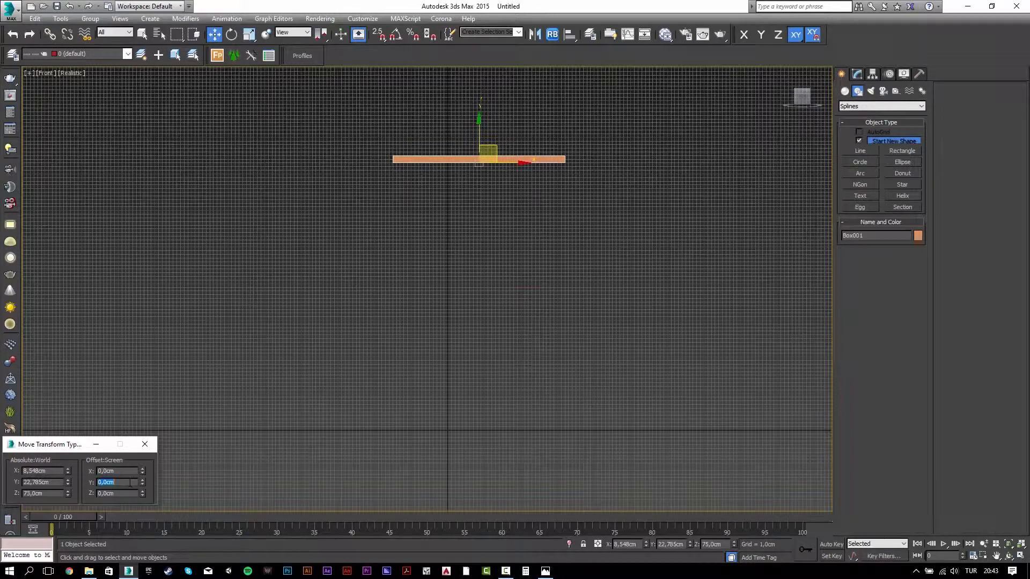
pyautogui.click(396, 207)
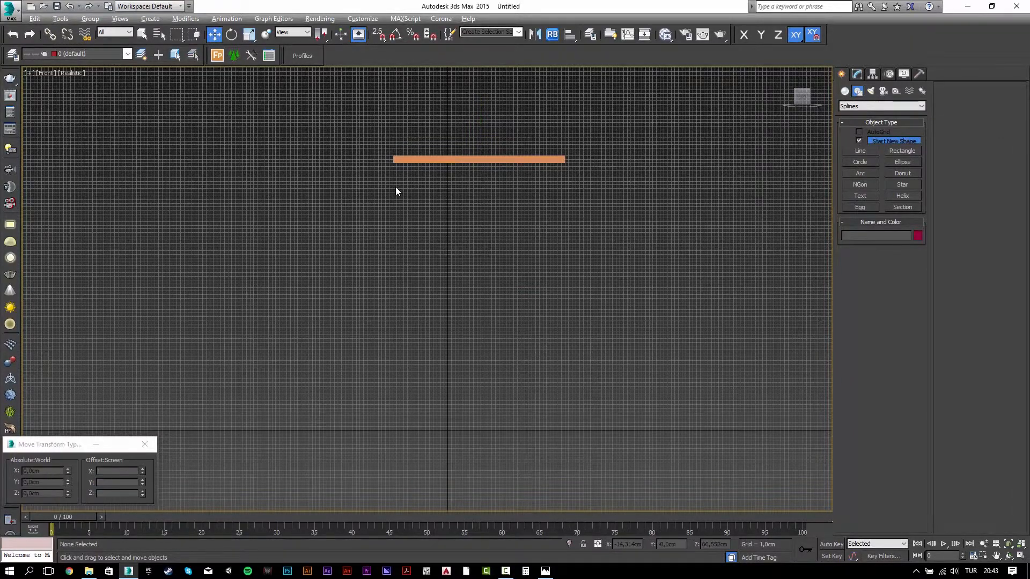
# Check the reference desk picture and show the model from the top in wireframe.
pyautogui.hotkey('alt', 'Tab')
pyautogui.hotkey('alt', 'Tab')
pyautogui.press('t')
pyautogui.press('F3')
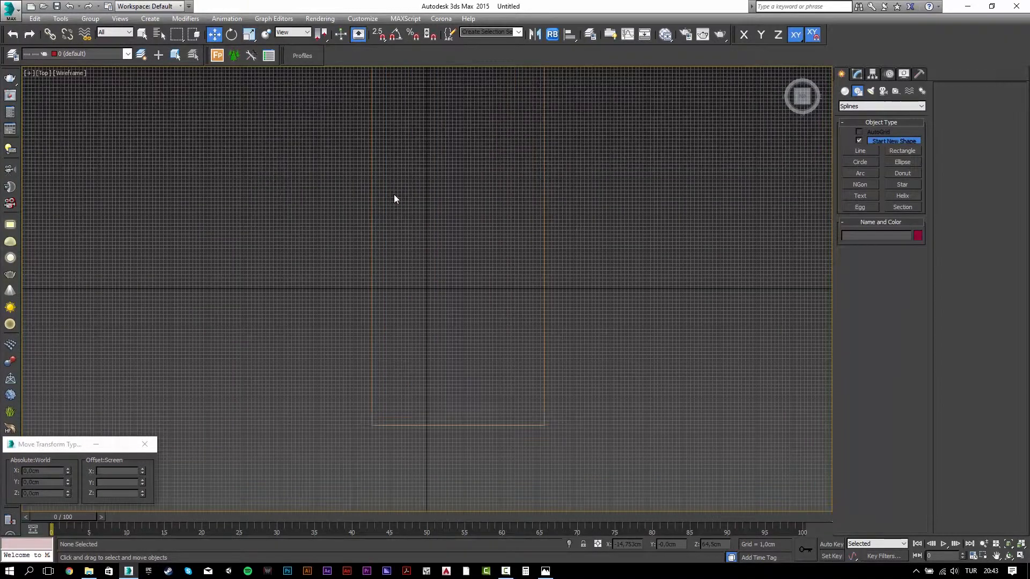
pyautogui.click(914, 153)
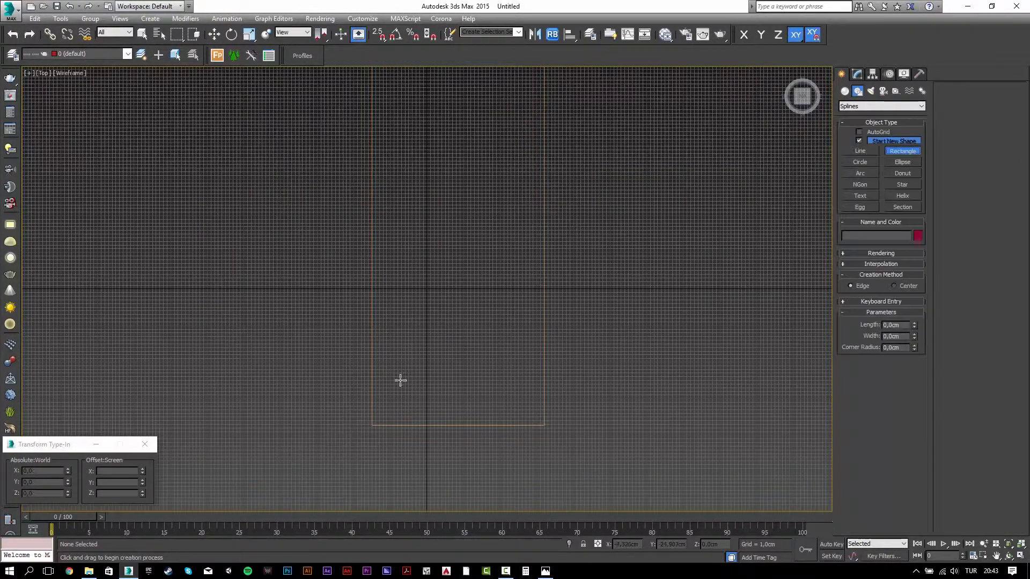
pyautogui.scroll(5, 400, 379)
pyautogui.press('s')
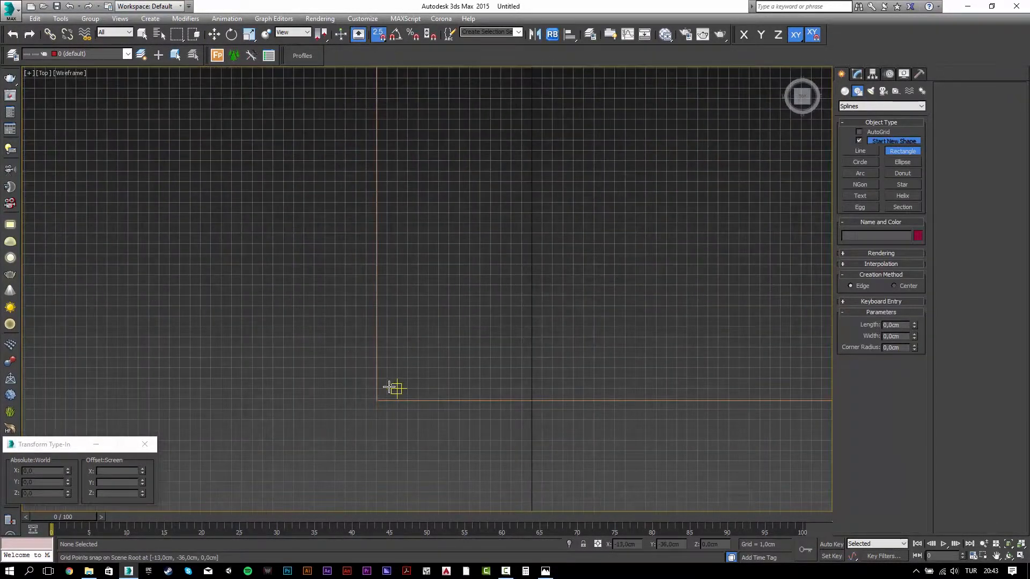
pyautogui.scroll(-5, 385, 385)
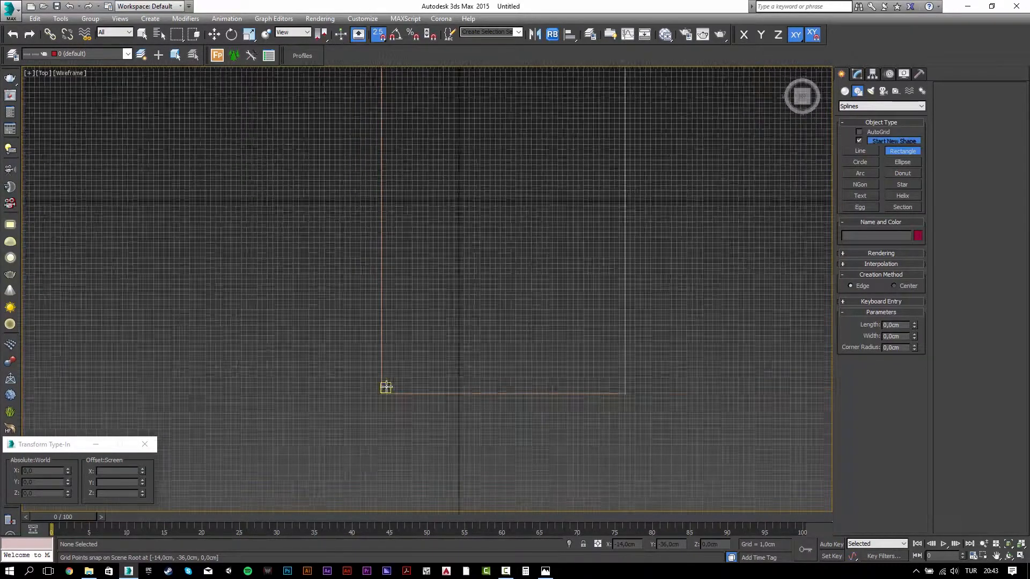
pyautogui.press('w')
pyautogui.press('s')
# Center the tabletop box on the origin by resetting its X and Y positions to 0 cm.
pyautogui.click(409, 391)
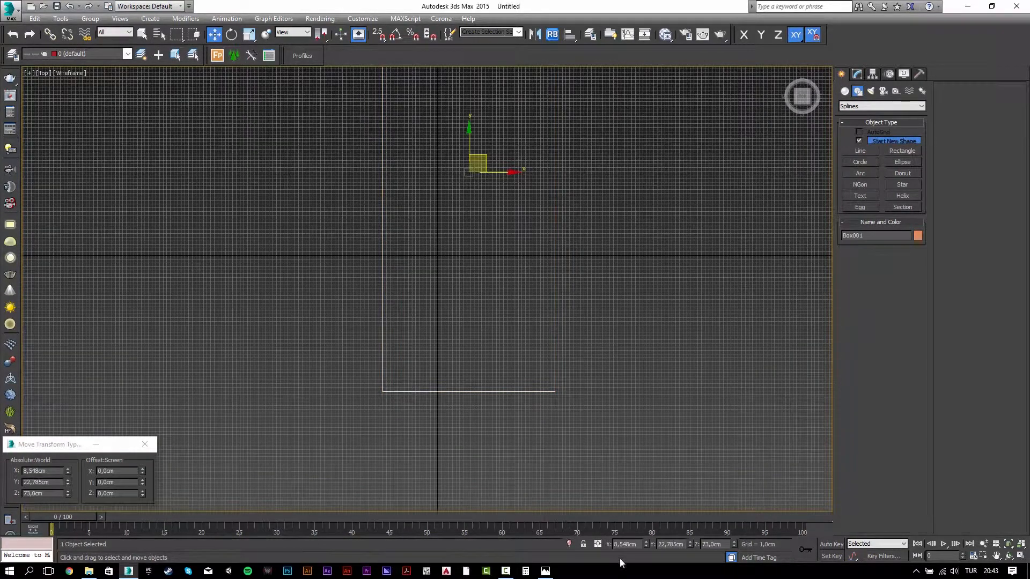
pyautogui.rightClick(646, 544)
pyautogui.rightClick(690, 544)
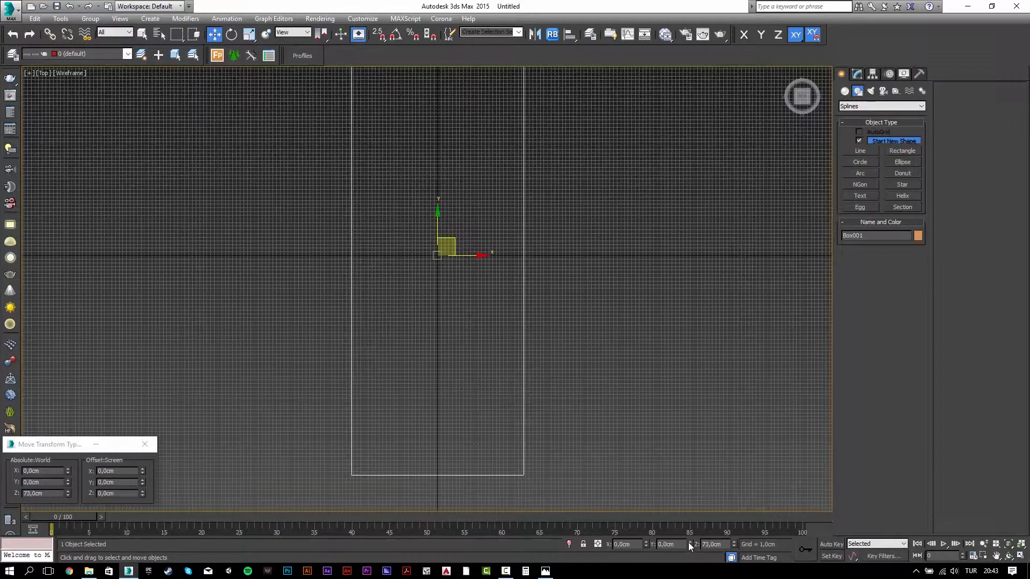
# Draw a leg rectangle about 3 by 3 cm on grid points just inside the tabletop corner at negative X and Y.
pyautogui.click(903, 151)
pyautogui.moveTo(295, 448); pyautogui.dragTo(389, 329, button='middle')
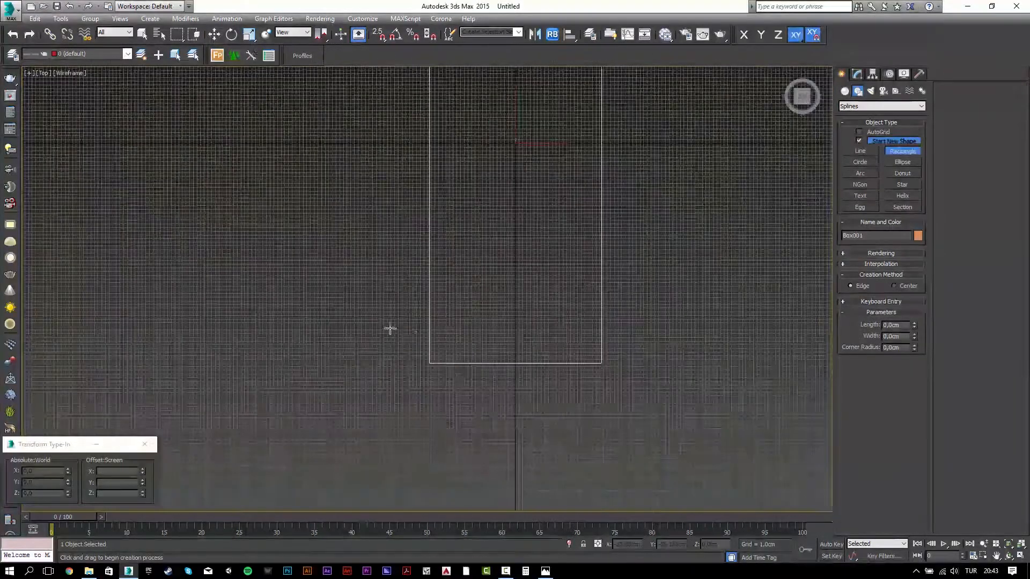
pyautogui.scroll(4, 440, 361)
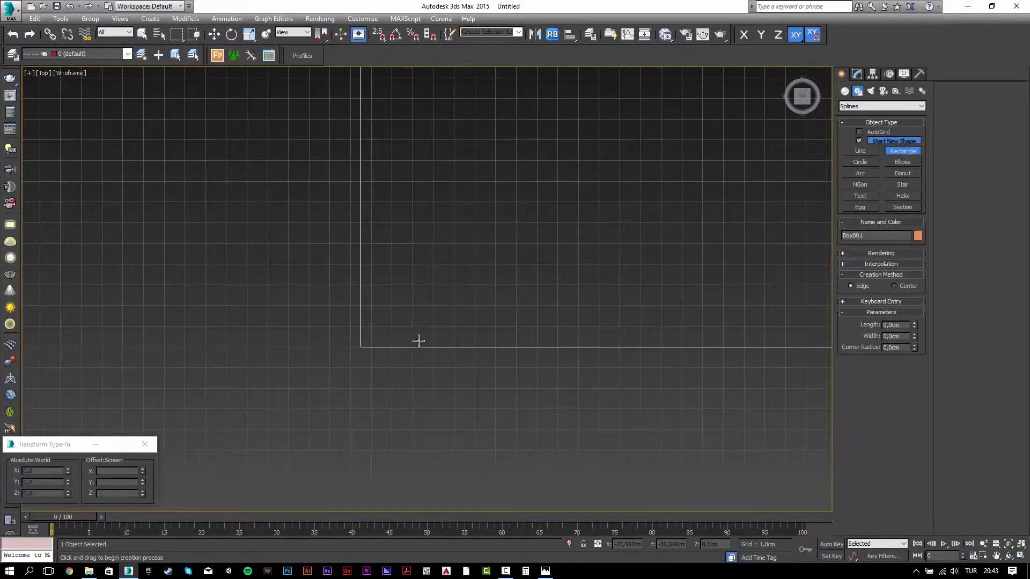
pyautogui.press('s')
pyautogui.click(392, 326)
pyautogui.moveTo(392, 326); pyautogui.dragTo(454, 265)
pyautogui.press('w')
pyautogui.press('s')
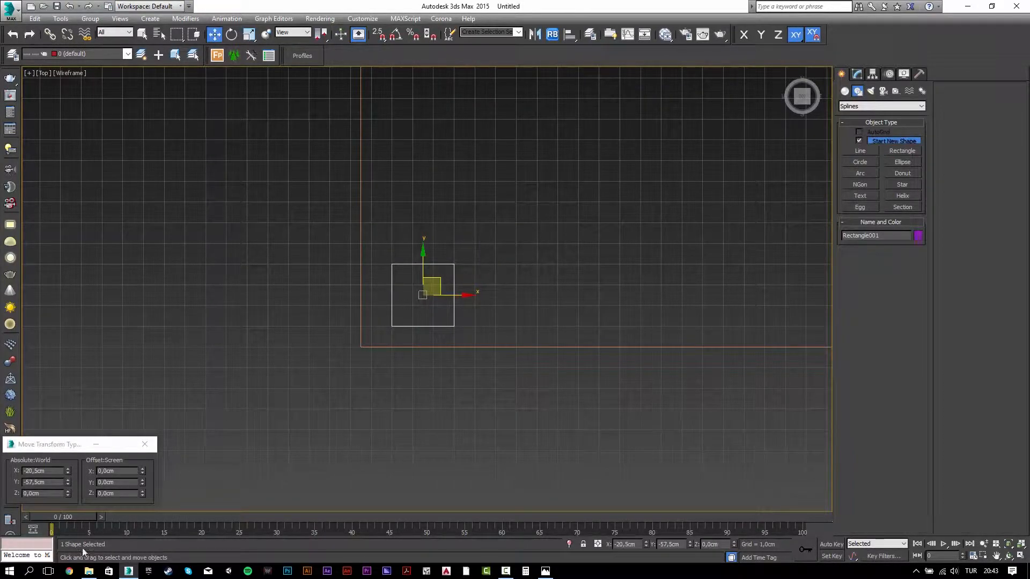
# Offset the leg rectangle by 0.5 cm along Y.
pyautogui.click(110, 482)
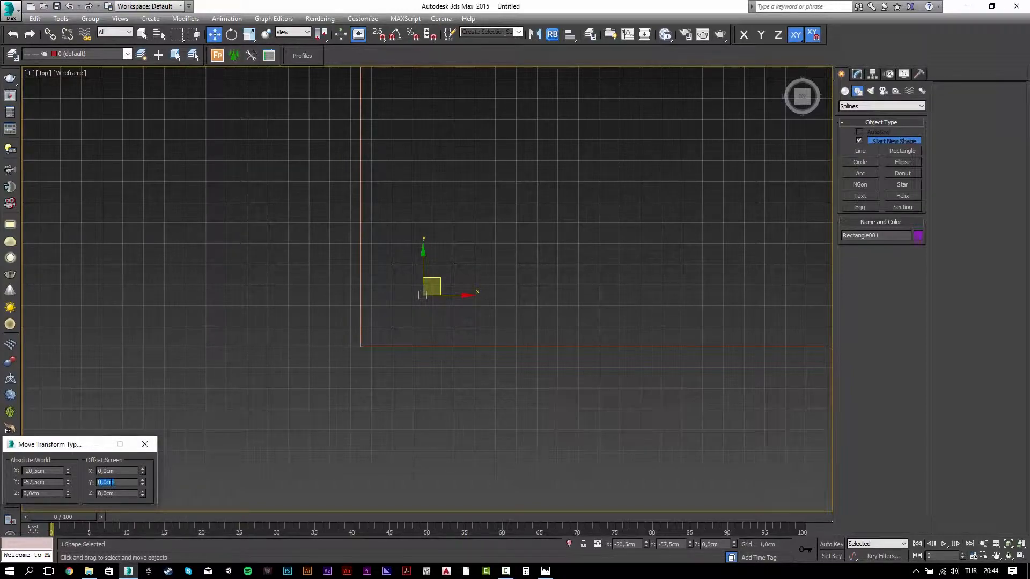
pyautogui.write('0,5')
pyautogui.press('Return')
# Mirror the leg rectangle across X as an instance, using the picked tabletop box as coordinate system and transform center.
pyautogui.moveTo(465, 349); pyautogui.dragTo(339, 456, button='middle')
pyautogui.scroll(-4, 352, 410)
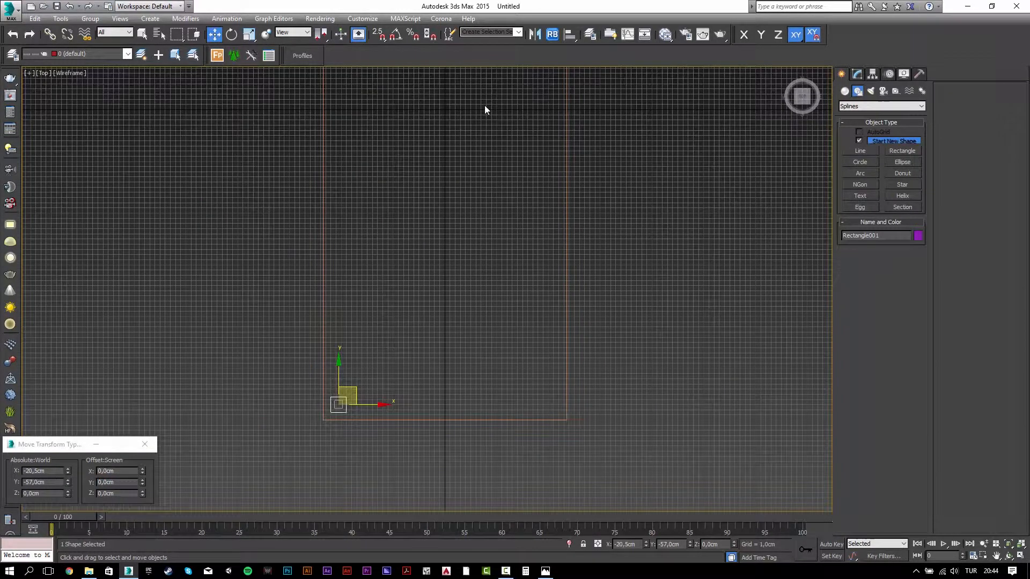
pyautogui.click(295, 32)
pyautogui.click(289, 105)
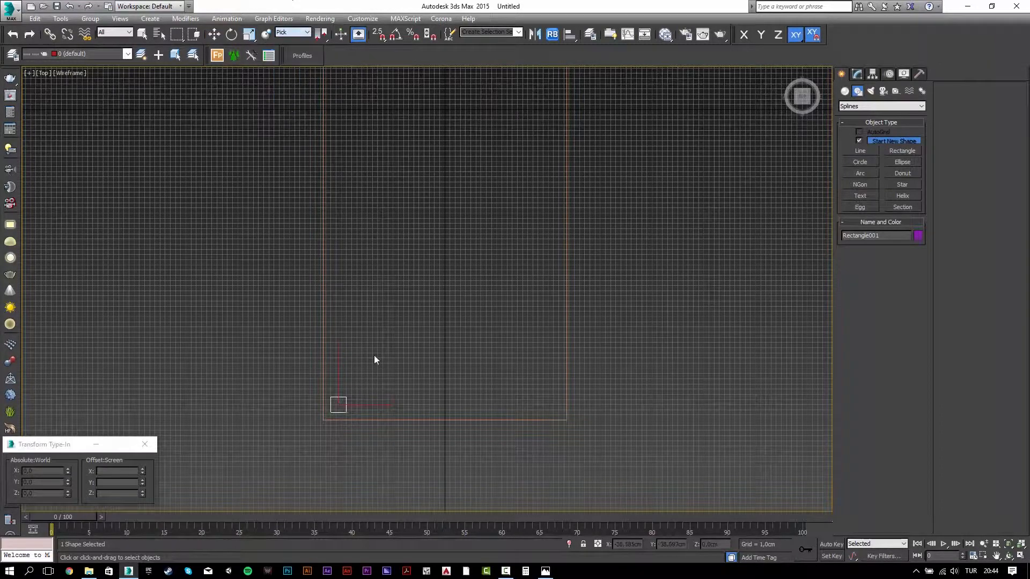
pyautogui.click(399, 420)
pyautogui.moveTo(324, 53); pyautogui.dragTo(323, 84)
pyautogui.click(535, 35)
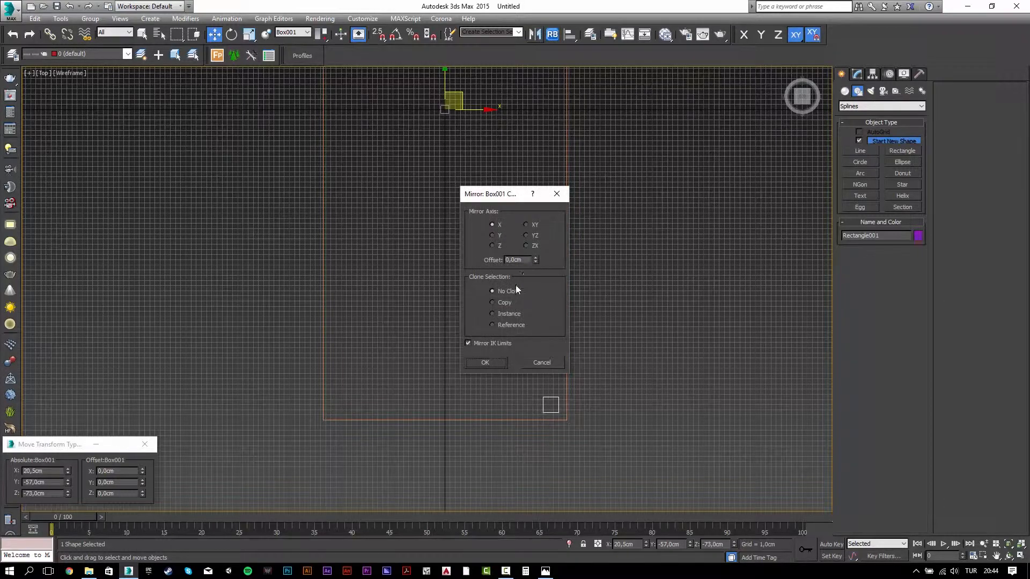
pyautogui.click(486, 362)
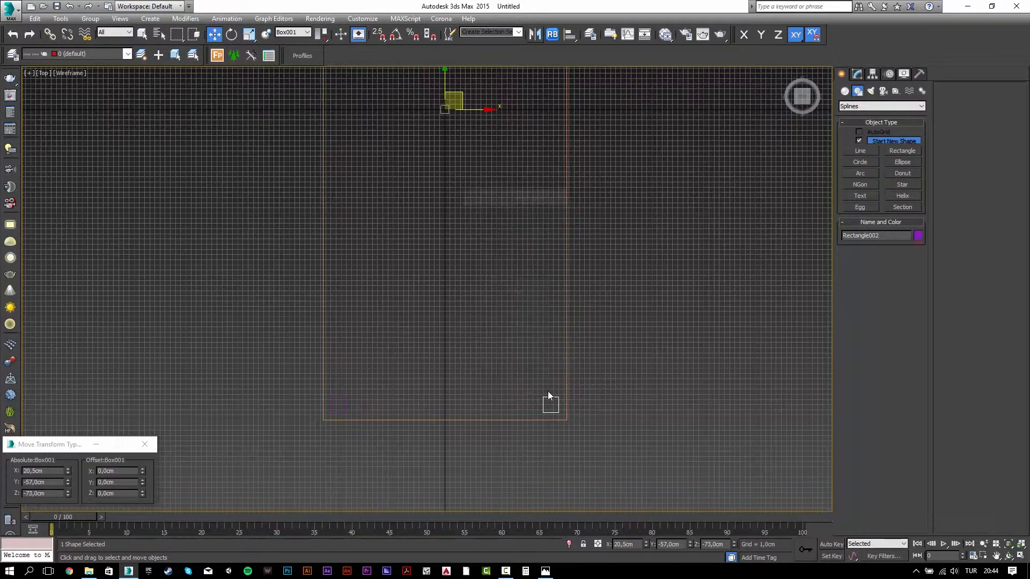
# Mirror both leg rectangles along Y about the tabletop's center as instances to the opposite short end, and deselect them.
pyautogui.moveTo(549, 380); pyautogui.dragTo(347, 402)
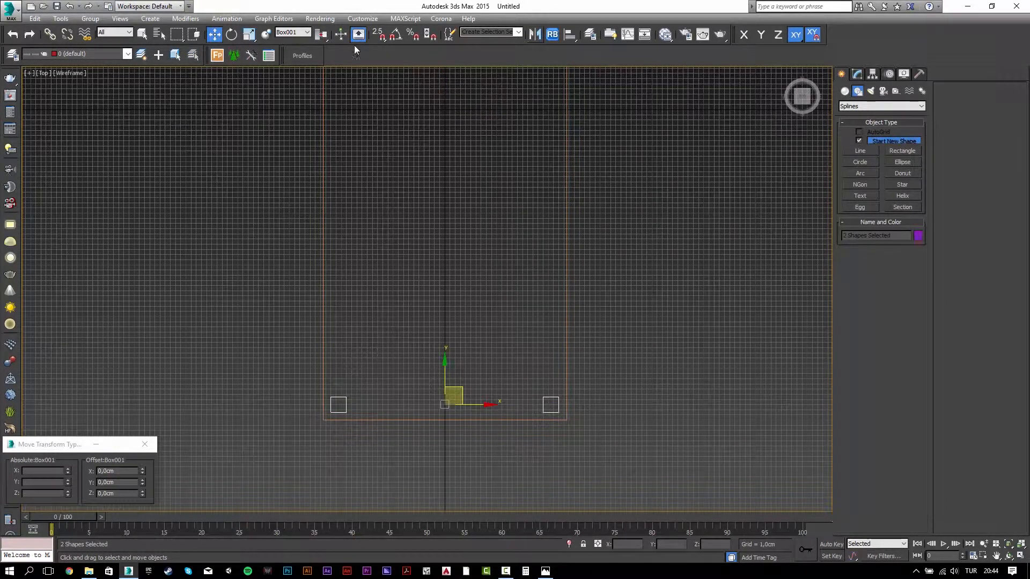
pyautogui.moveTo(321, 36); pyautogui.dragTo(319, 90)
pyautogui.moveTo(462, 175); pyautogui.dragTo(481, 250, button='middle')
pyautogui.scroll(-2, 482, 250)
pyautogui.moveTo(525, 137); pyautogui.dragTo(523, 196, button='middle')
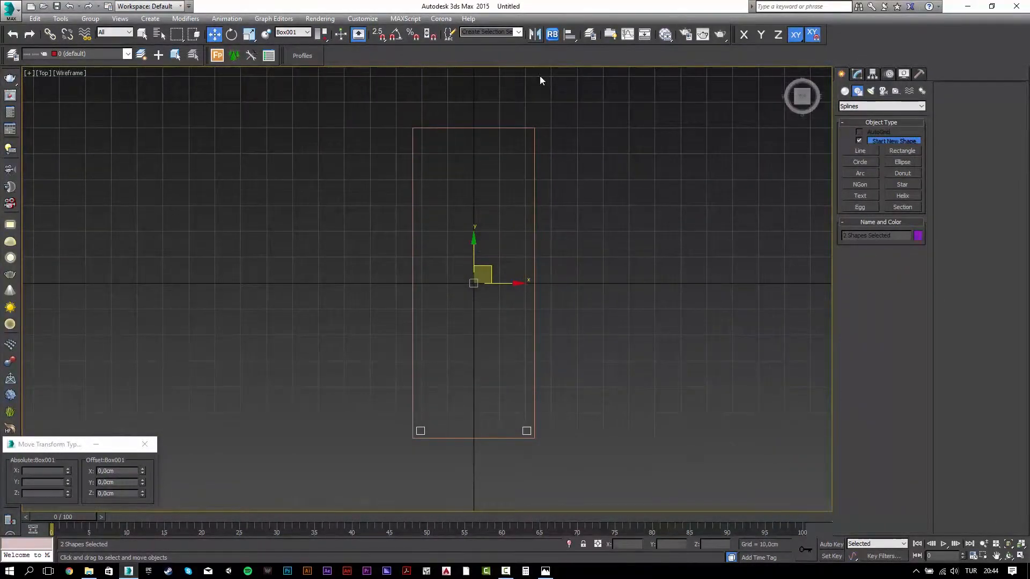
pyautogui.click(534, 35)
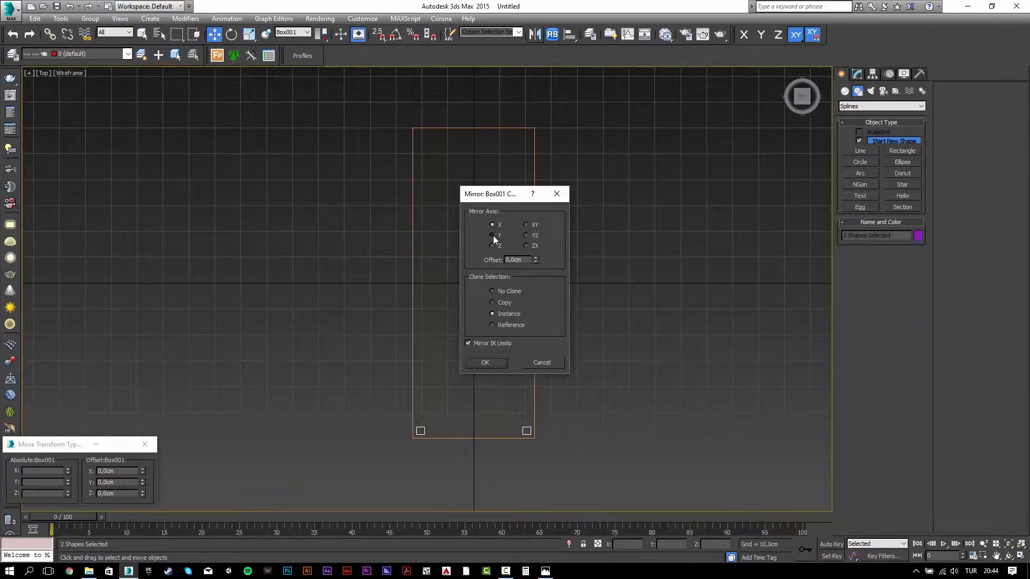
pyautogui.click(493, 236)
pyautogui.click(484, 364)
pyautogui.click(455, 359)
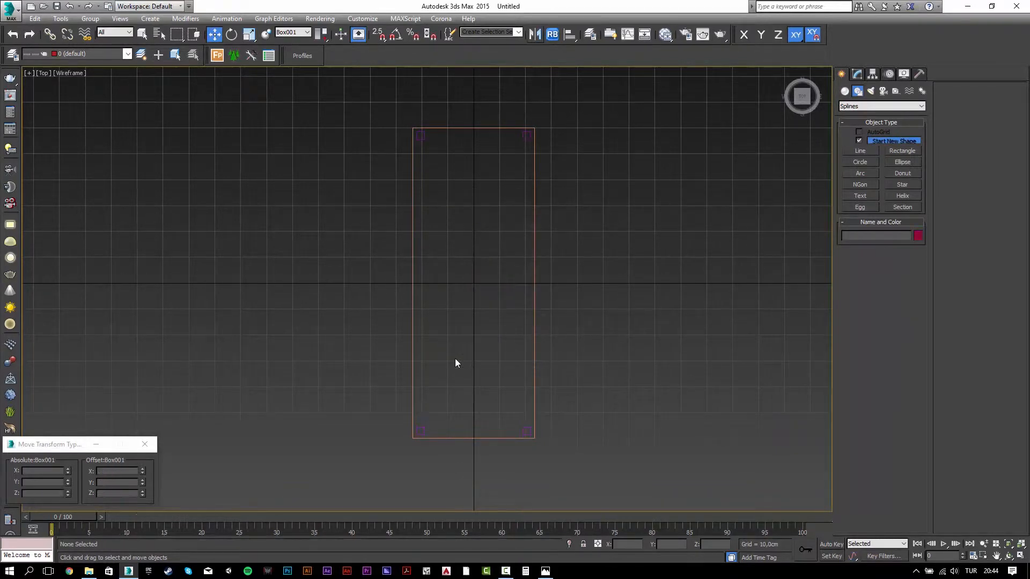
# Show the model in shaded perspective and extrude the instanced leg rectangles 75 cm.
pyautogui.press('p')
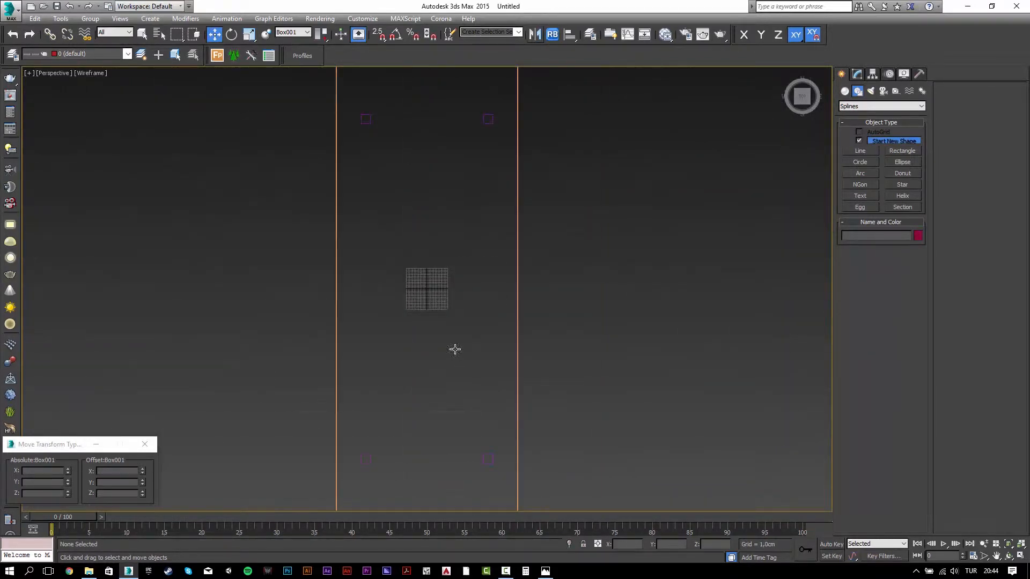
pyautogui.press('F3')
pyautogui.moveTo(446, 299)
pyautogui.keyDown('alt'); pyautogui.mouseDown(button='middle')
pyautogui.moveTo(502, 239)
pyautogui.moveTo(517, 234)
pyautogui.moveTo(522, 299)
pyautogui.moveTo(533, 241)
pyautogui.moveTo(542, 263)
pyautogui.mouseUp(button='middle'); pyautogui.keyUp('alt')
pyautogui.scroll(-3, 542, 263)
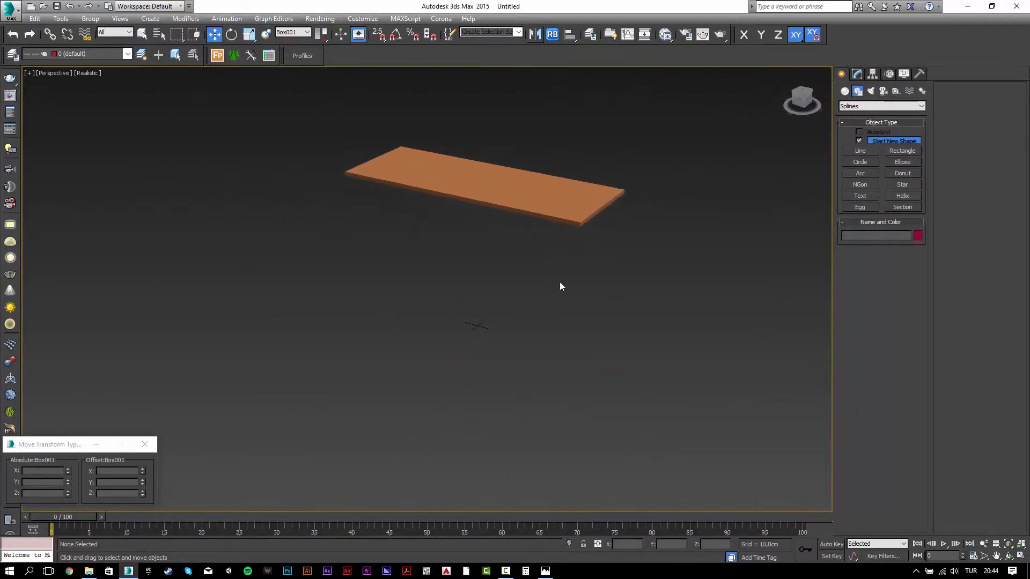
pyautogui.click(605, 339)
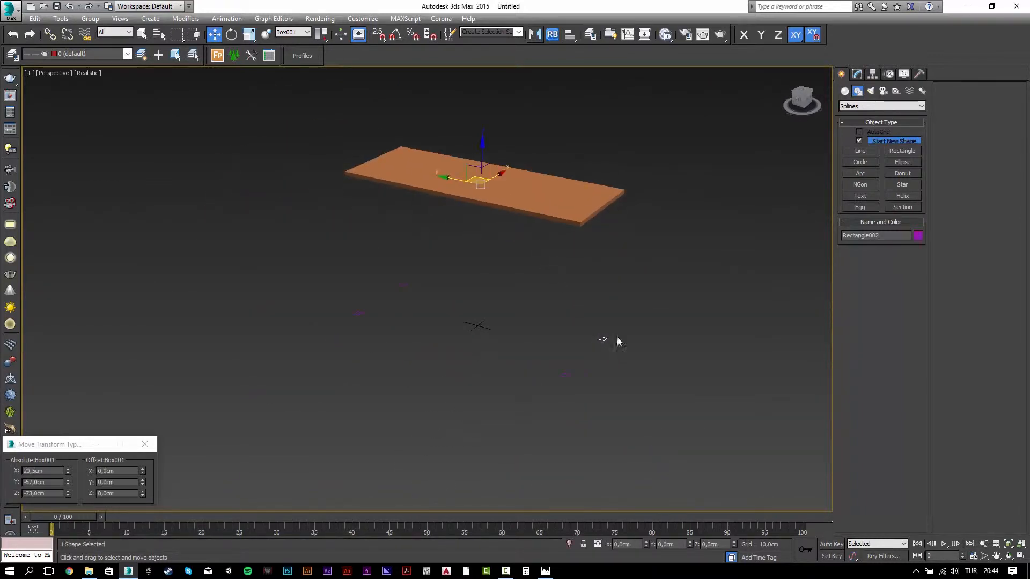
pyautogui.click(856, 74)
pyautogui.click(900, 132)
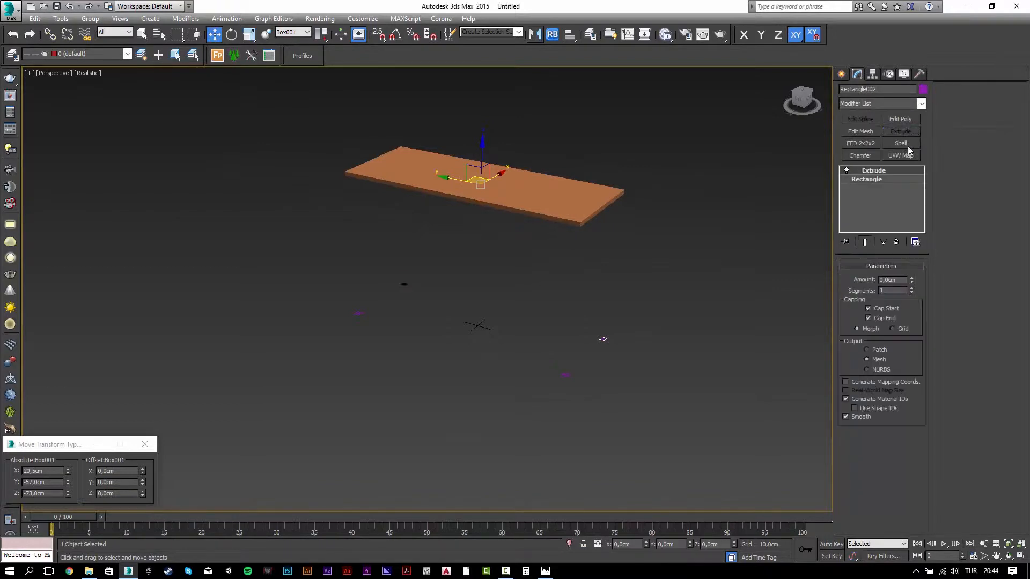
pyautogui.click(898, 280)
pyautogui.write('75')
pyautogui.press('Return')
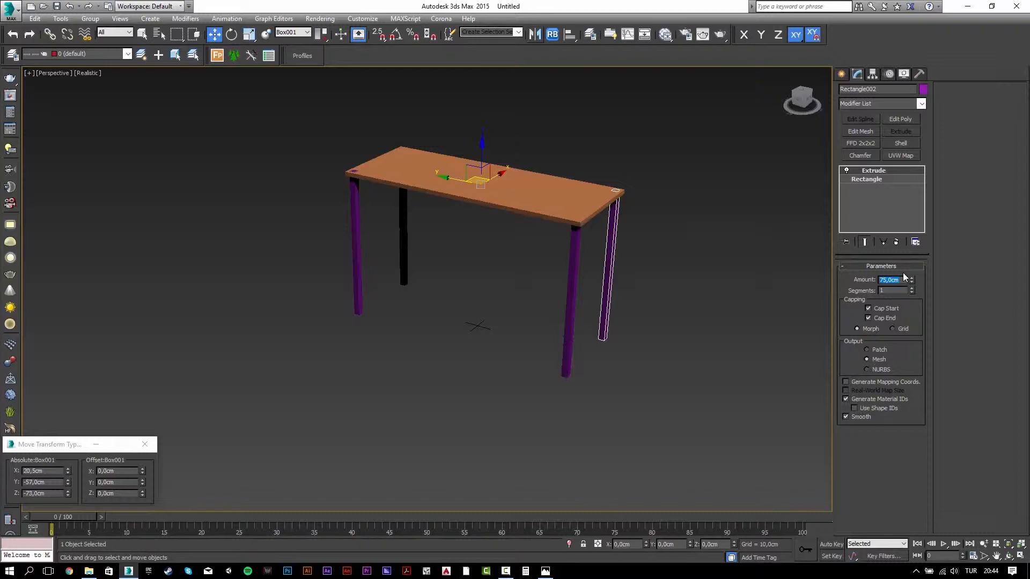
# Deselect the legs, set the perspective view to Shaded, and compare the desk with the reference picture.
pyautogui.click(715, 318)
pyautogui.click(86, 73)
pyautogui.click(107, 95)
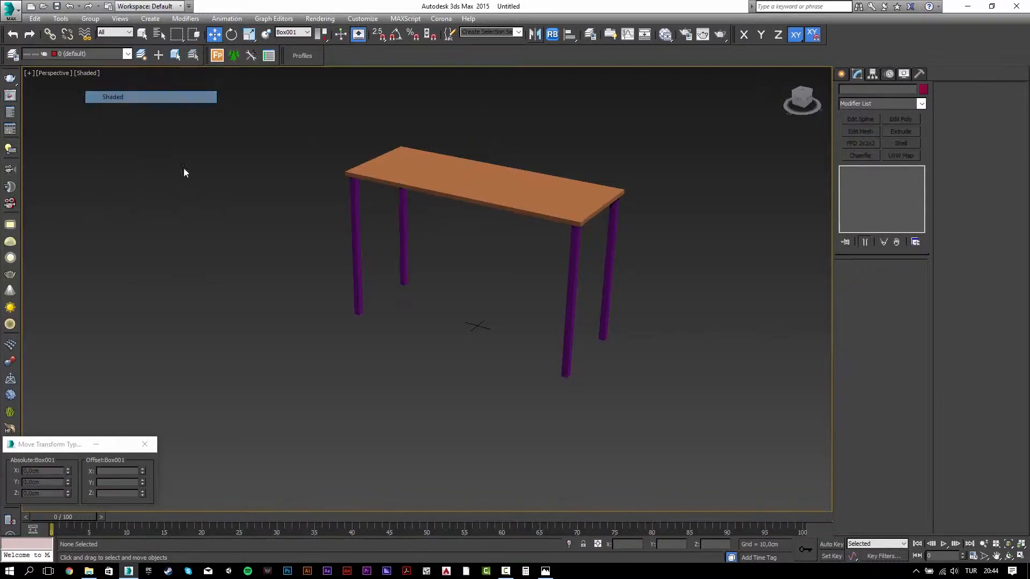
pyautogui.keyDown('alt'); pyautogui.moveTo(451, 256); pyautogui.dragTo(465, 211, button='middle'); pyautogui.keyUp('alt')
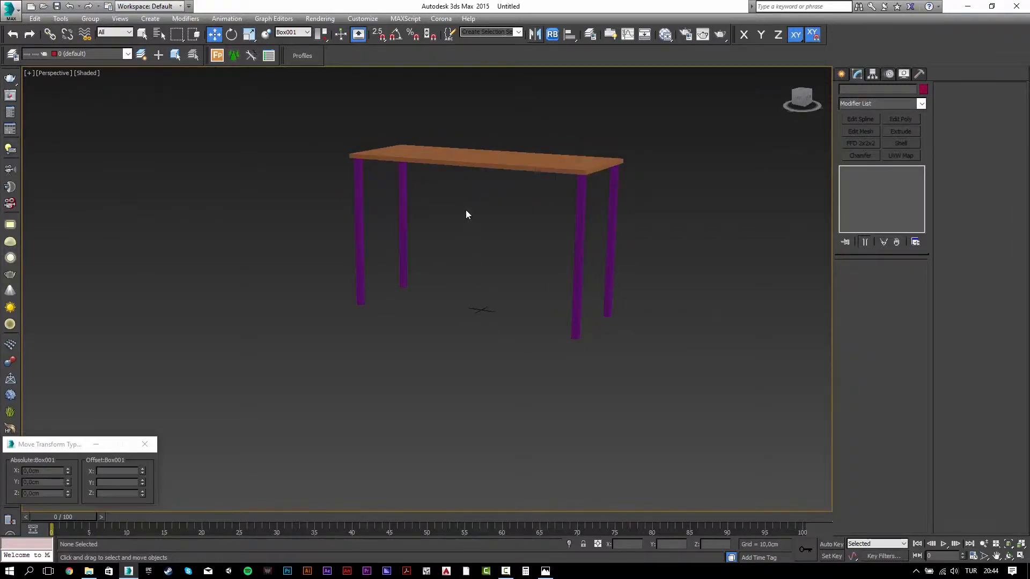
pyautogui.scroll(4, 442, 246)
pyautogui.hotkey('alt', 'Tab')
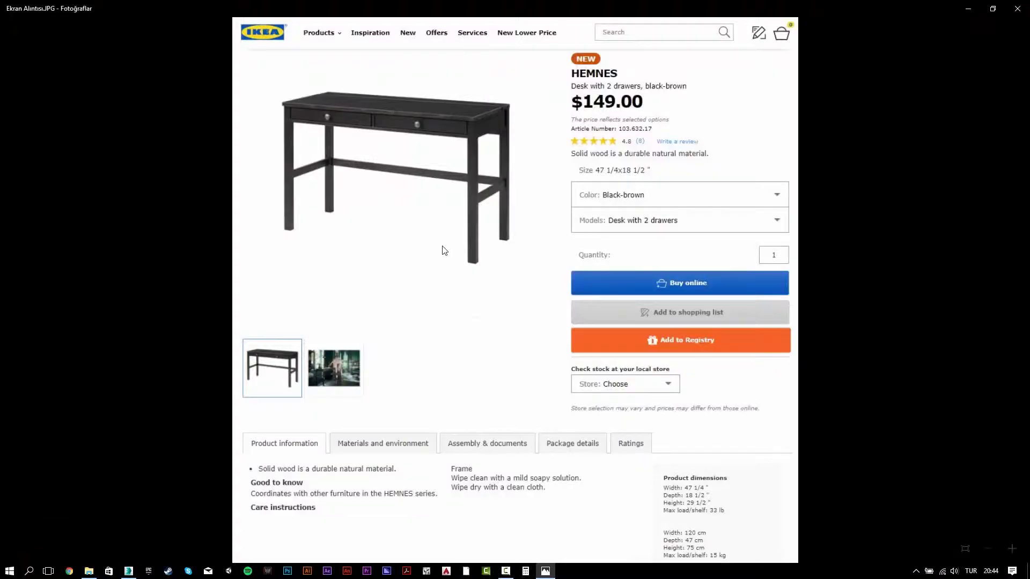
pyautogui.hotkey('alt', 'Tab')
pyautogui.moveTo(594, 261); pyautogui.dragTo(554, 191, button='middle')
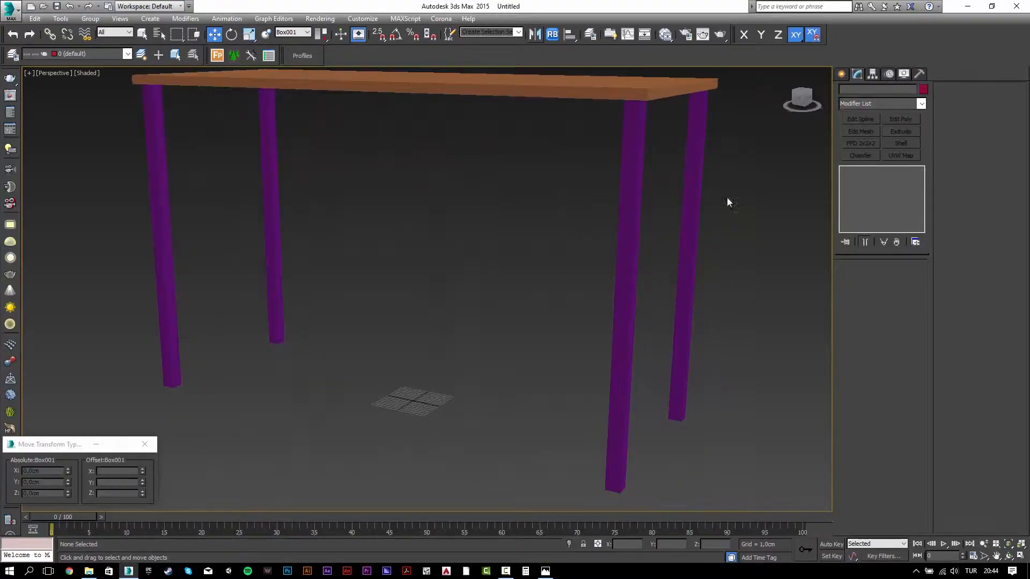
# In top wireframe view, draw a 2 by 38 cm crossbar rectangle on grid points between the two legs at the negative-Y end.
pyautogui.click(841, 80)
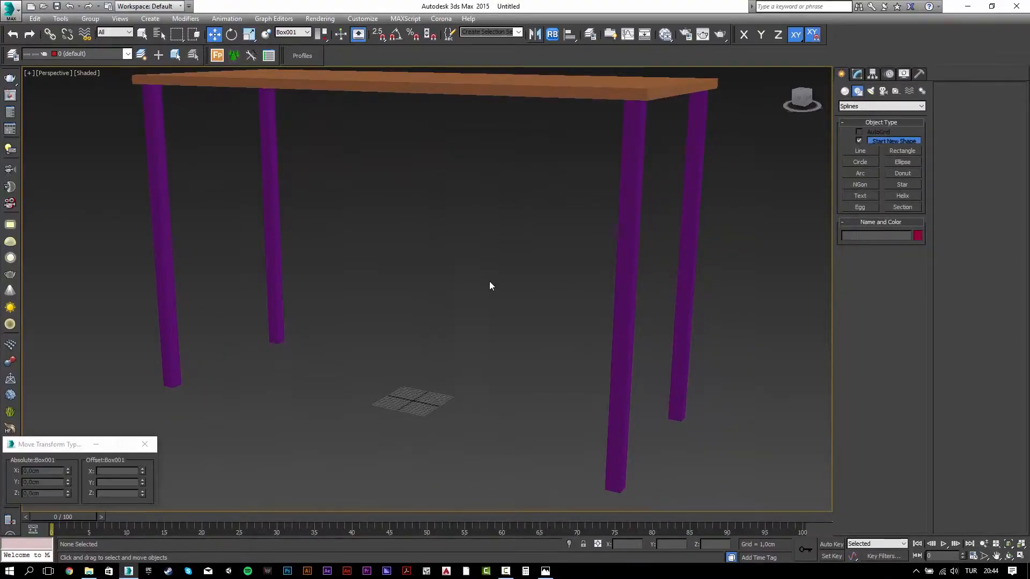
pyautogui.moveTo(489, 281); pyautogui.dragTo(483, 262, button='middle')
pyautogui.press('t')
pyautogui.press('F3')
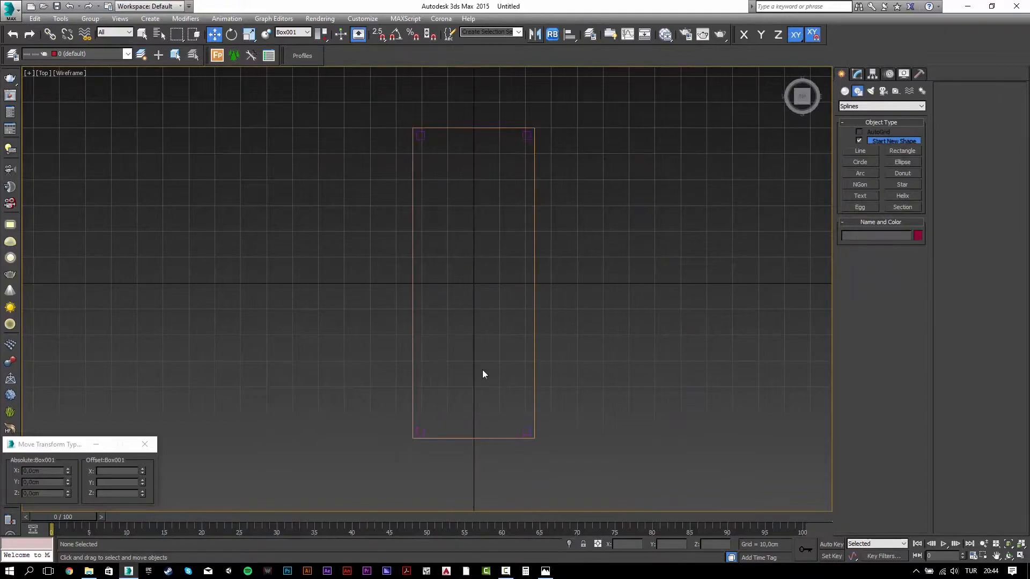
pyautogui.moveTo(482, 375); pyautogui.dragTo(556, 283, button='middle')
pyautogui.scroll(8, 588, 255)
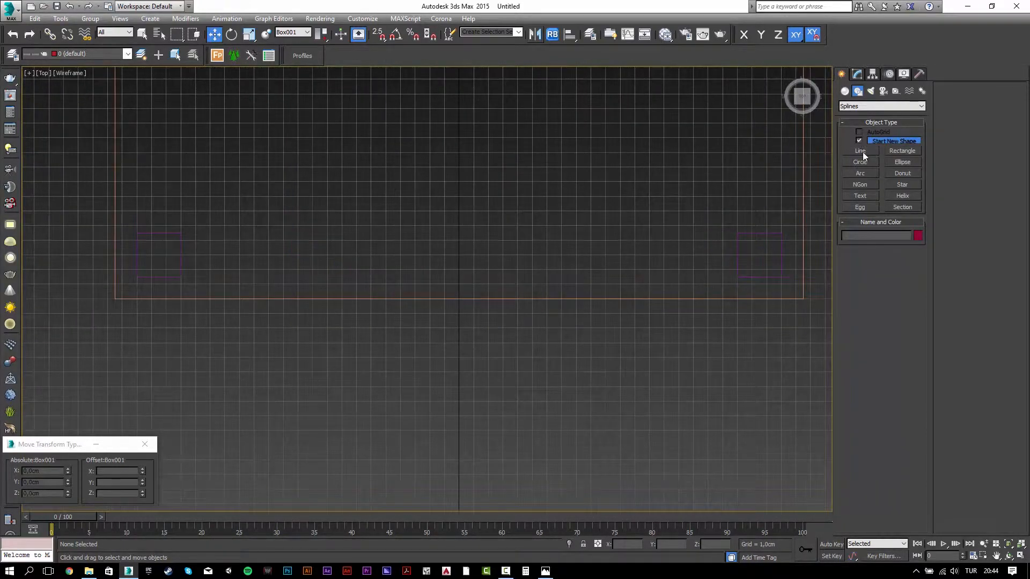
pyautogui.click(903, 151)
pyautogui.press('s')
pyautogui.moveTo(737, 240); pyautogui.dragTo(181, 269)
pyautogui.press('s')
pyautogui.press('w')
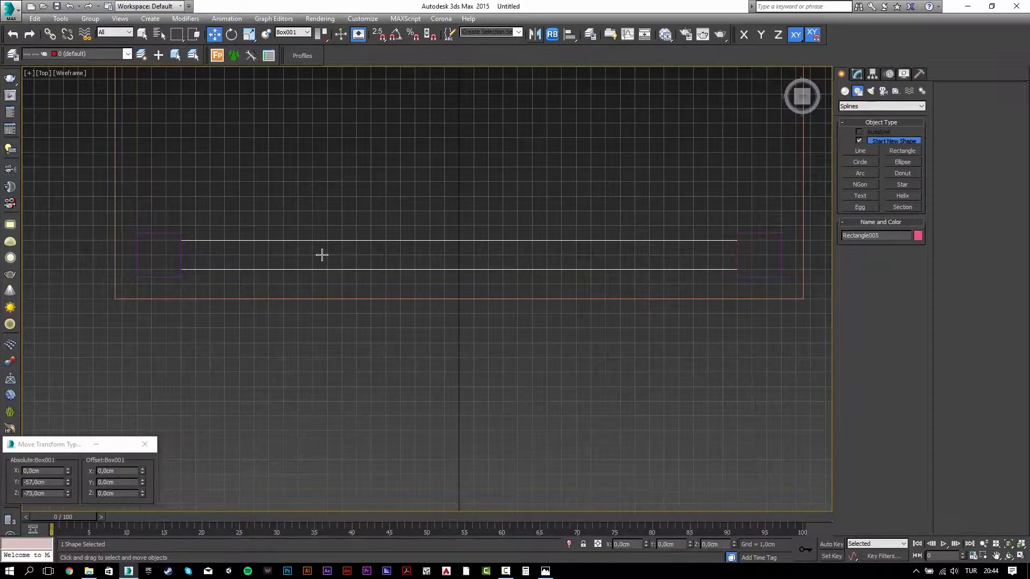
# Return to the shaded perspective view and extrude the crossbar rectangle 3 cm.
pyautogui.press('p')
pyautogui.press('z')
pyautogui.moveTo(320, 259)
pyautogui.keyDown('alt'); pyautogui.mouseDown(button='middle')
pyautogui.moveTo(381, 198)
pyautogui.moveTo(478, 285)
pyautogui.mouseUp(button='middle'); pyautogui.keyUp('alt')
pyautogui.scroll(-3, 381, 198)
pyautogui.press('F3')
pyautogui.scroll(-3, 478, 284)
pyautogui.moveTo(460, 219); pyautogui.dragTo(539, 319, button='middle')
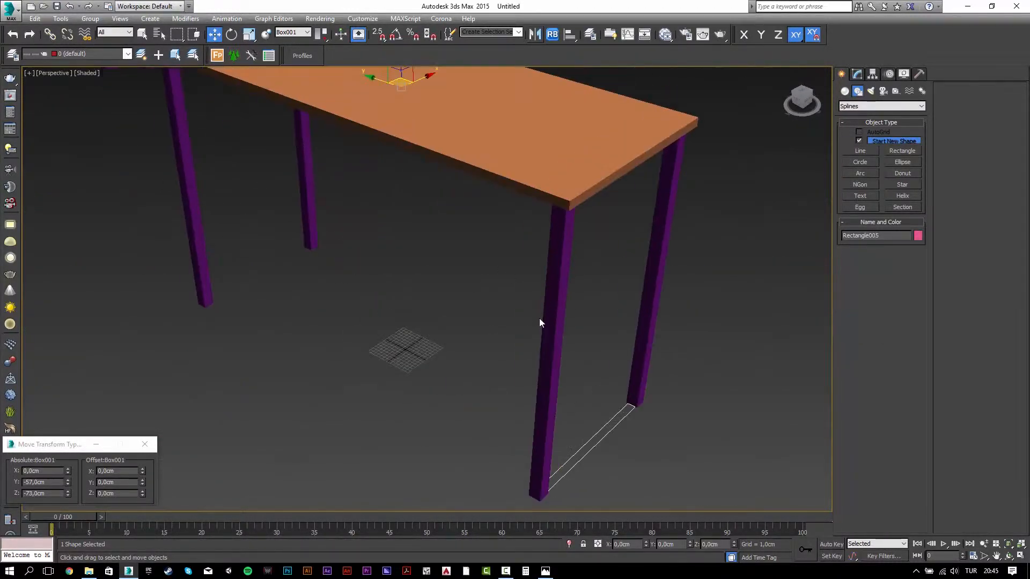
pyautogui.scroll(-3, 539, 319)
pyautogui.click(858, 75)
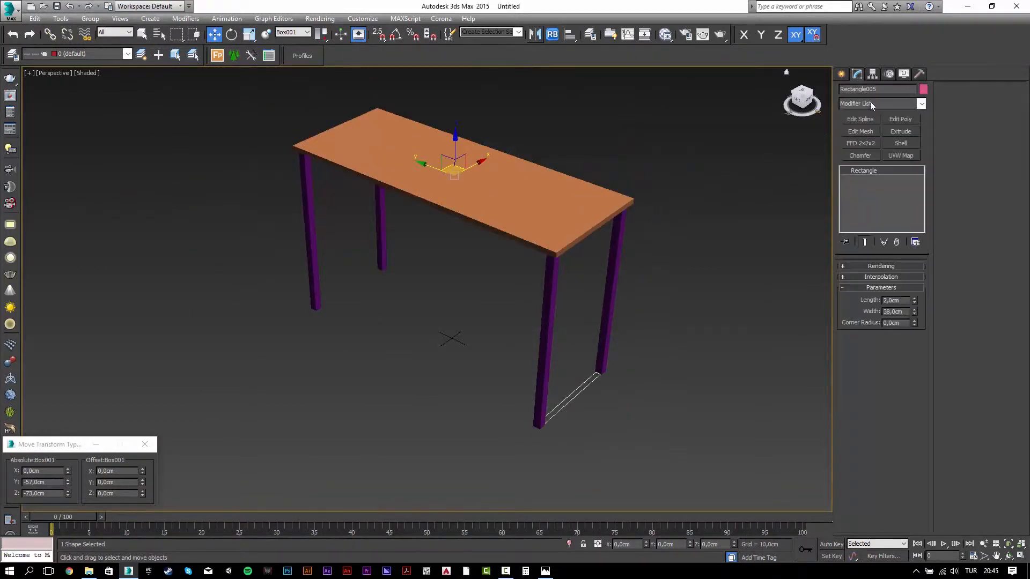
pyautogui.click(894, 130)
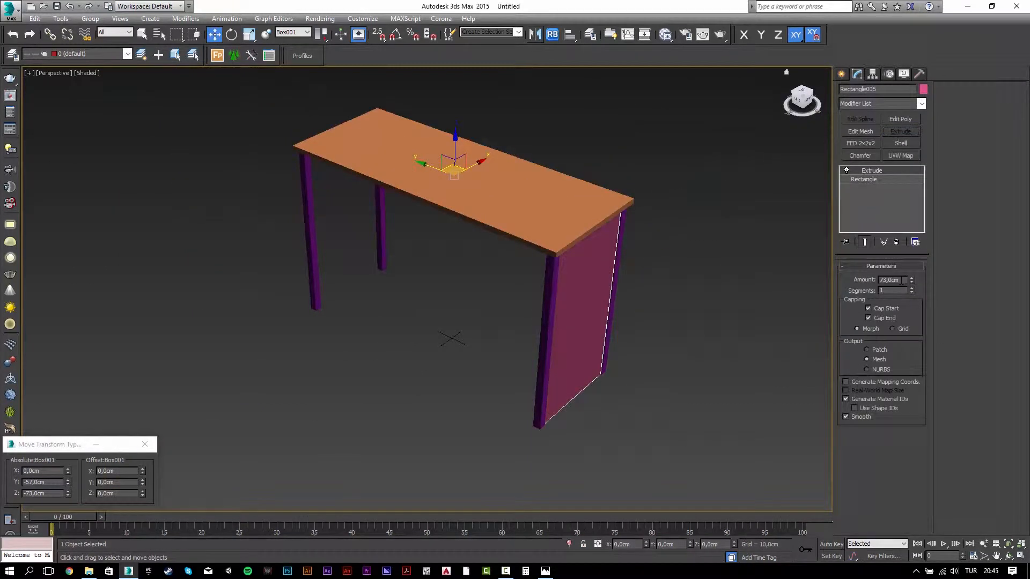
pyautogui.doubleClick(893, 279)
pyautogui.write('3')
pyautogui.press('Return')
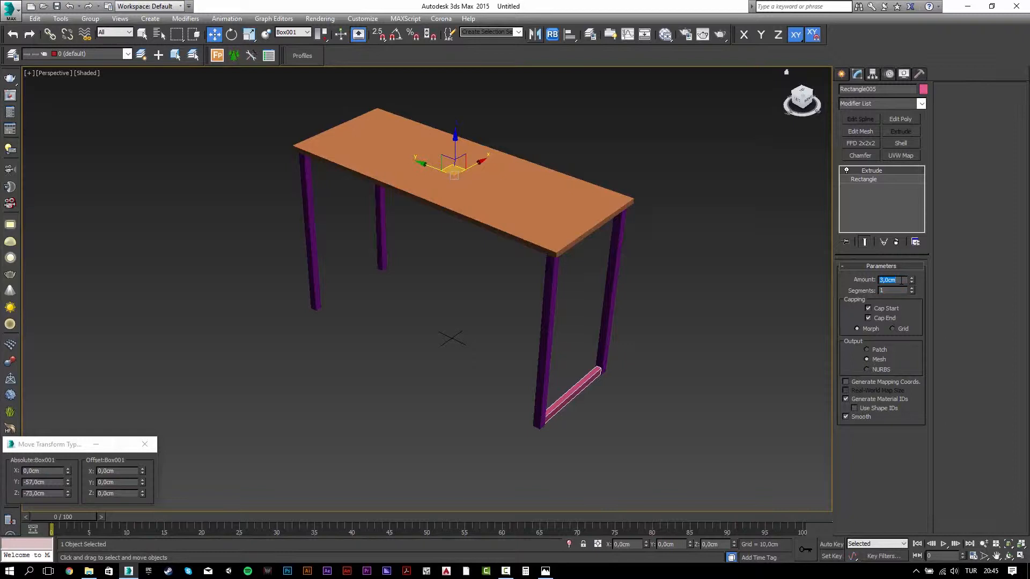
# Set the crossbar rectangle's length to 1 cm and deselect it.
pyautogui.click(900, 180)
pyautogui.doubleClick(904, 300)
pyautogui.write('1')
pyautogui.press('Tab')
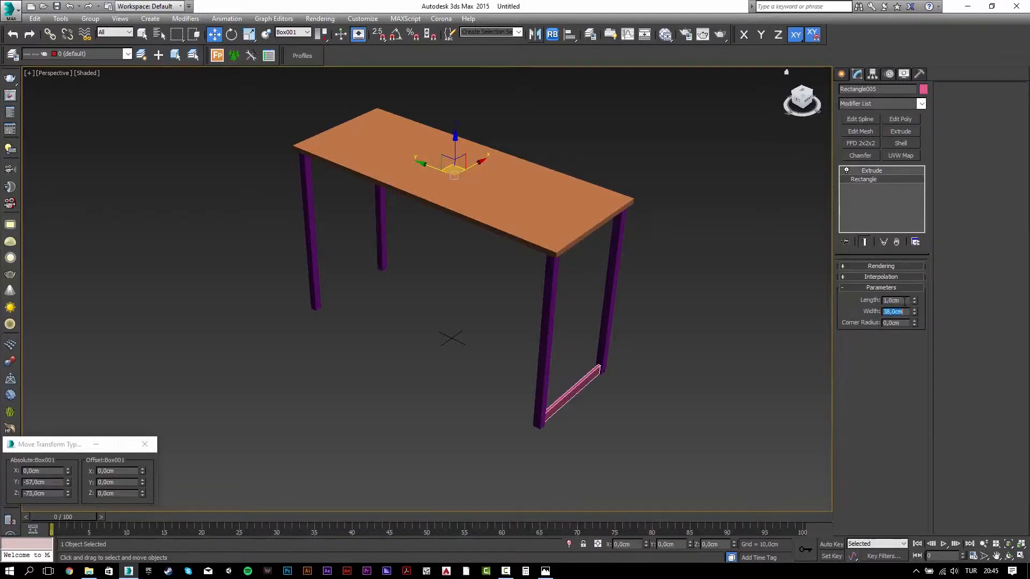
pyautogui.click(719, 368)
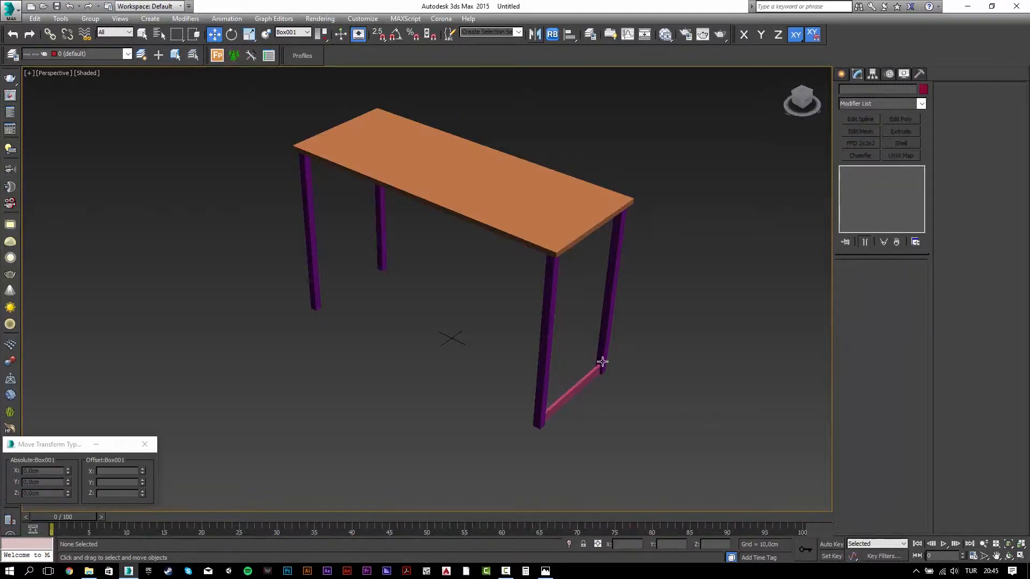
# Check the reference picture, then raise the crossbar between the legs 40 cm along Z and lower it back 10 cm.
pyautogui.keyDown('alt'); pyautogui.moveTo(602, 362); pyautogui.dragTo(565, 297, button='middle'); pyautogui.keyUp('alt')
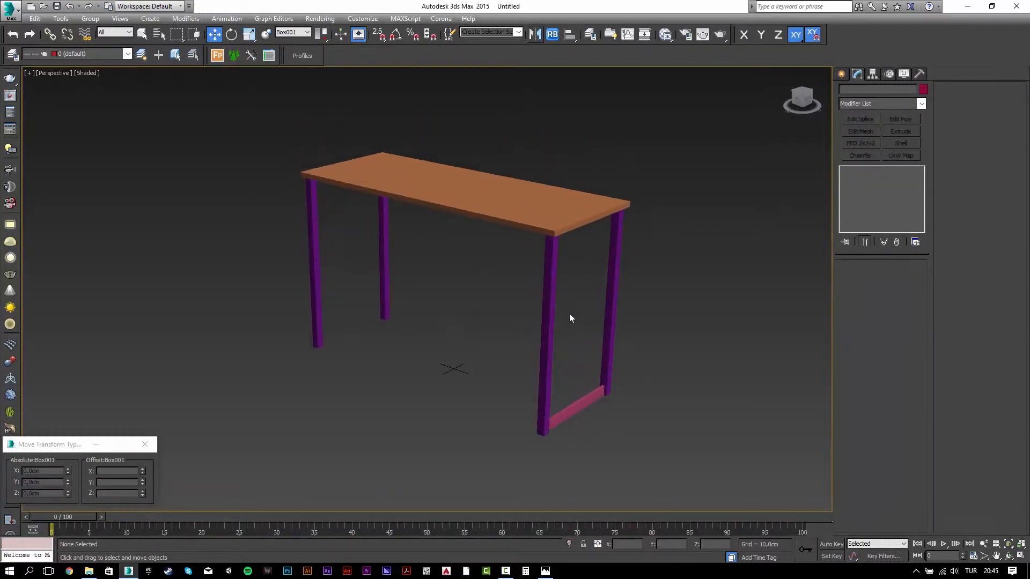
pyautogui.hotkey('alt', 'Tab')
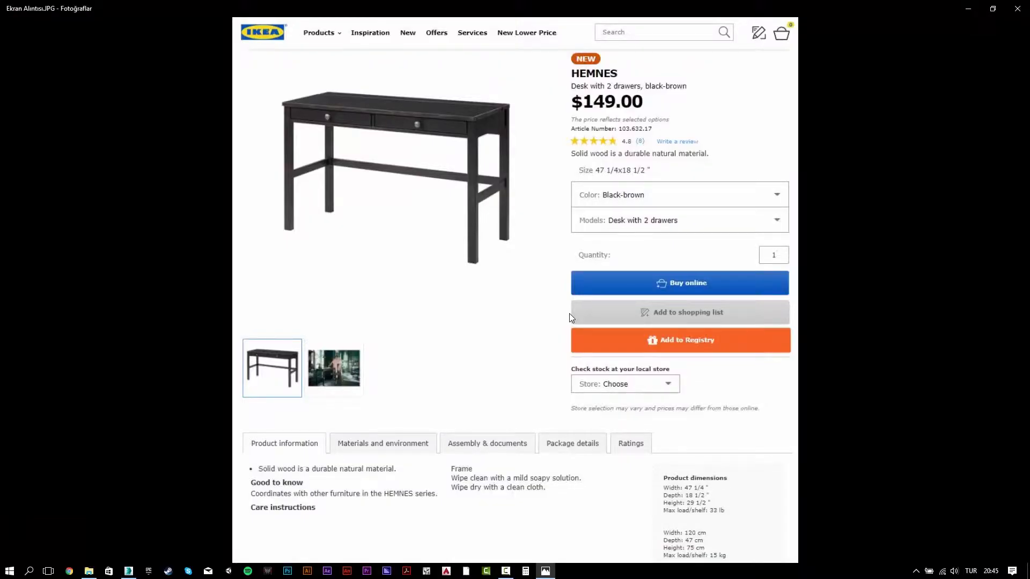
pyautogui.hotkey('alt', 'Tab')
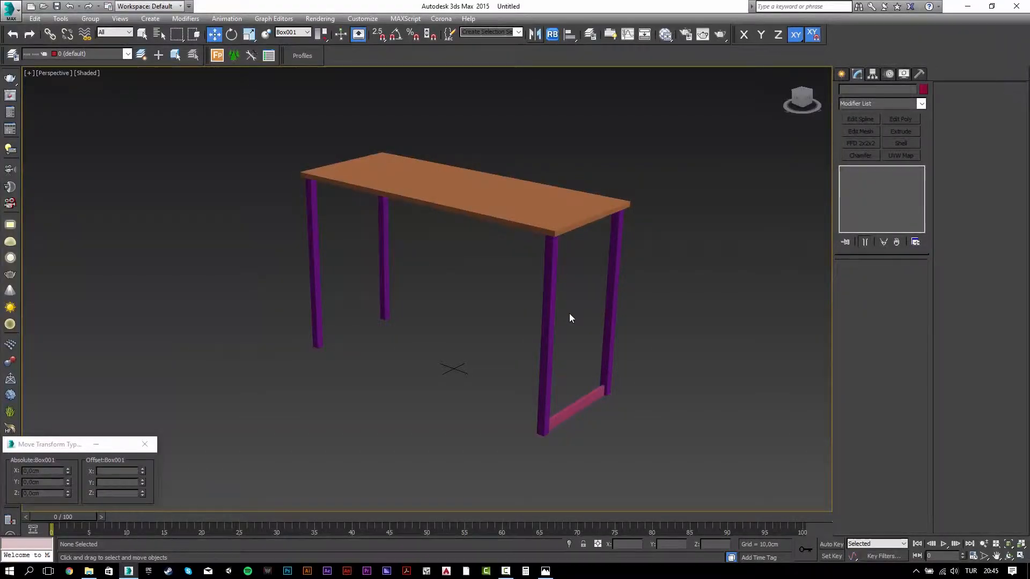
pyautogui.click(574, 402)
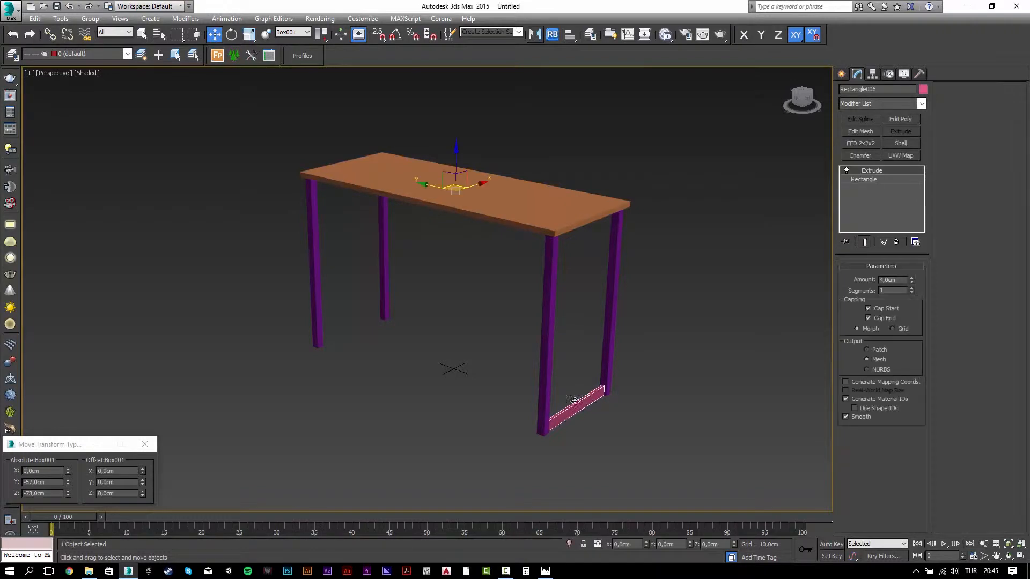
pyautogui.doubleClick(115, 494)
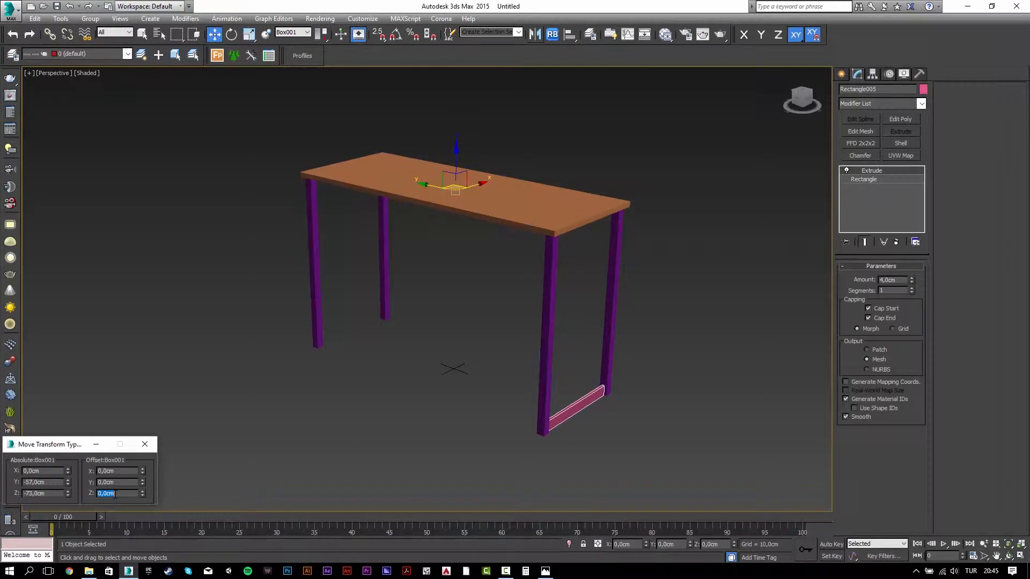
pyautogui.write('40')
pyautogui.press('Return')
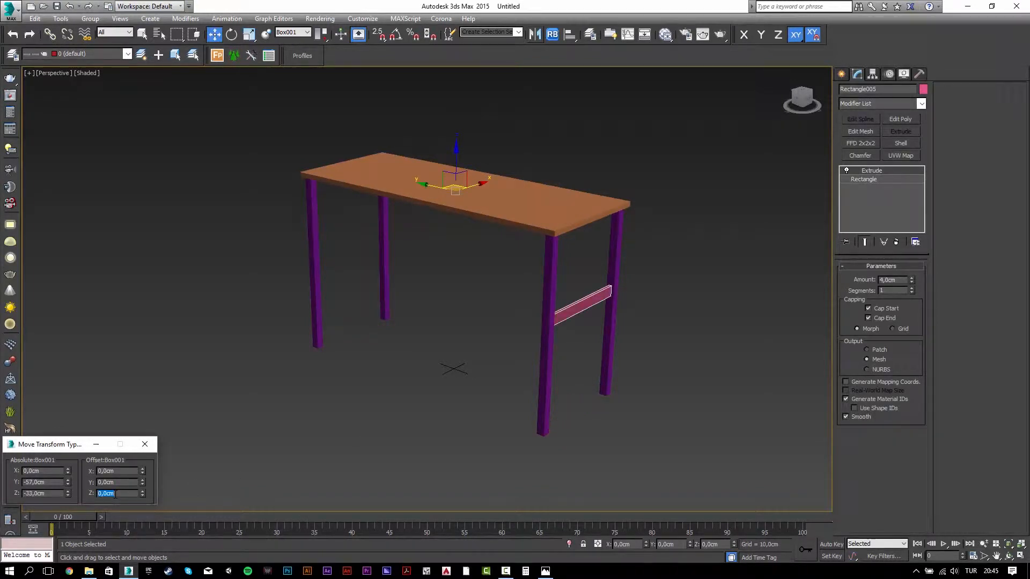
pyautogui.write('-10')
pyautogui.press('Return')
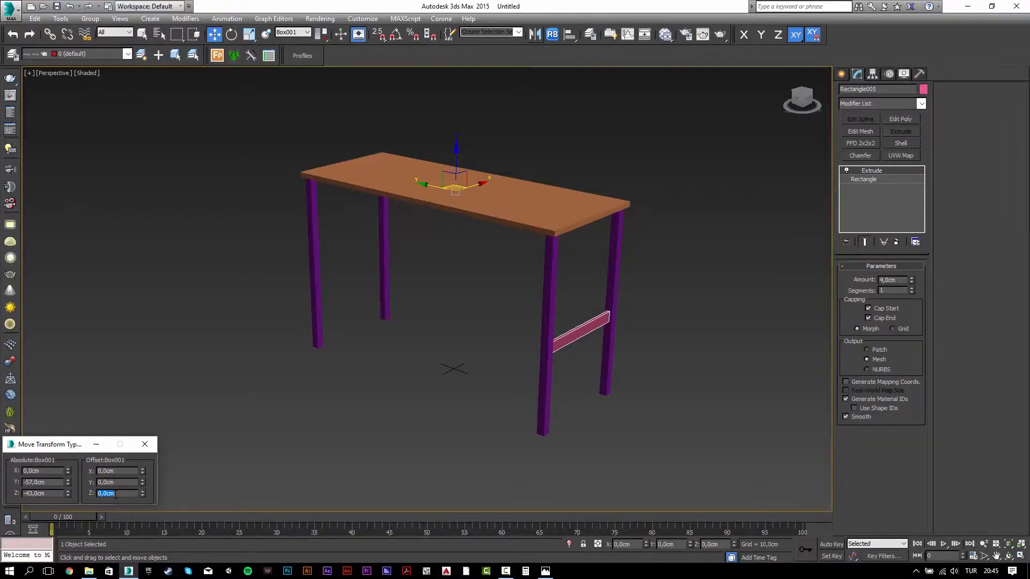
# Mirror the crossbar across the Y axis as an instance for the opposite end of the desk, and deselect it.
pyautogui.click(536, 35)
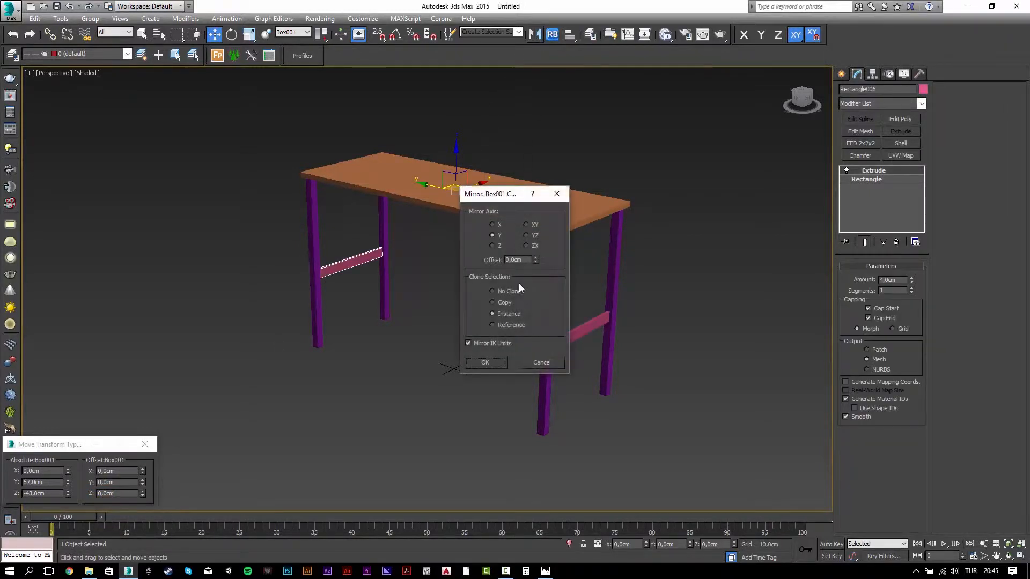
pyautogui.click(489, 360)
pyautogui.click(483, 356)
# In top wireframe view, draw a 110 by 1 cm rectangle on grid points between the two legs on the positive-X side.
pyautogui.press('t')
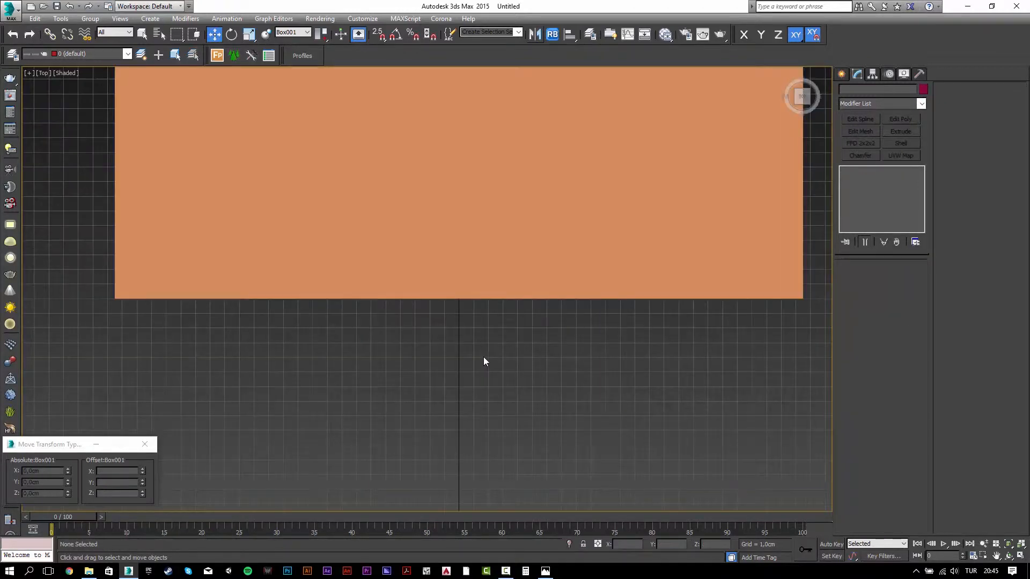
pyautogui.press('F3')
pyautogui.scroll(-5, 516, 339)
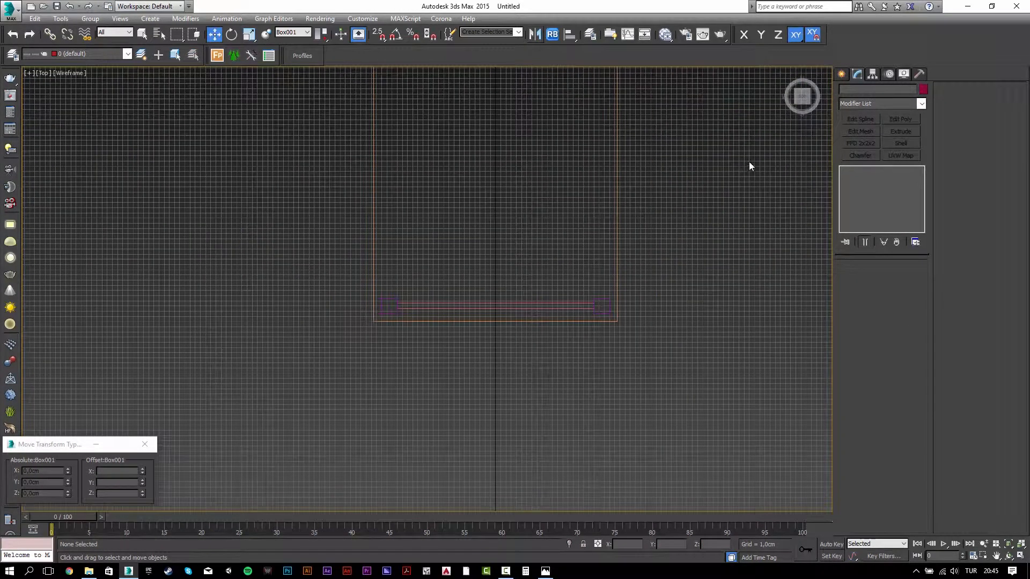
pyautogui.click(841, 73)
pyautogui.click(902, 151)
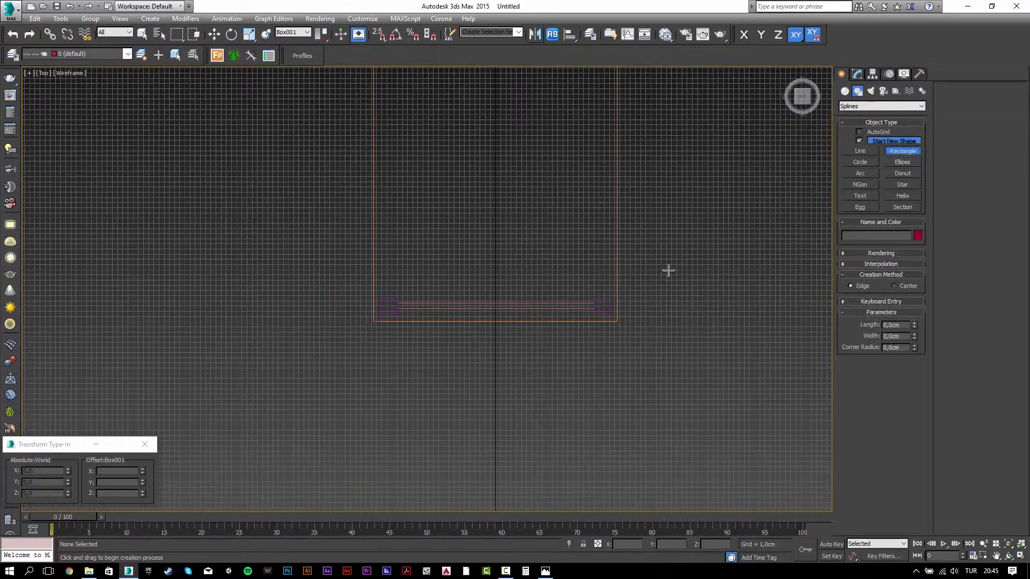
pyautogui.scroll(5, 606, 306)
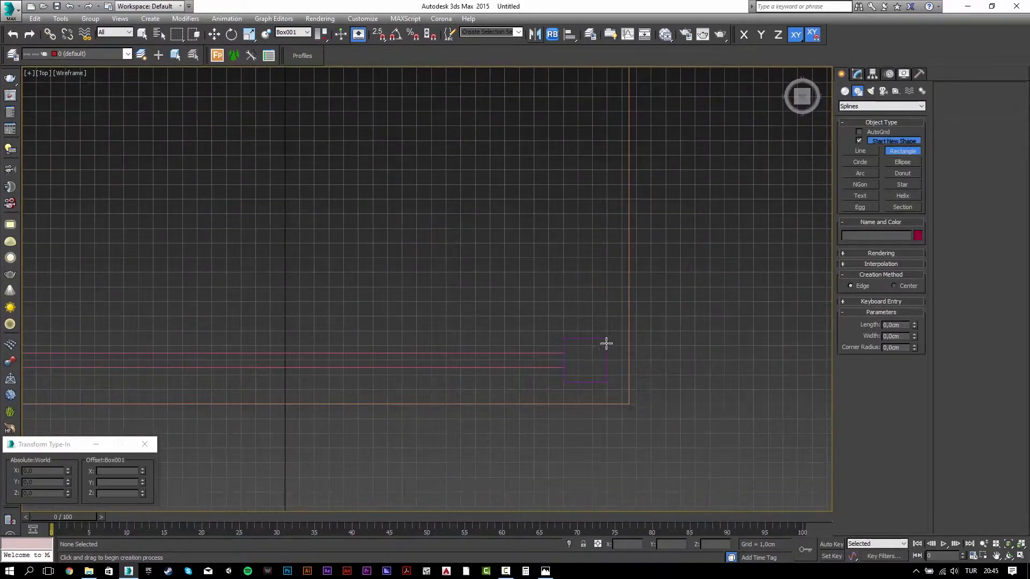
pyautogui.press('s')
pyautogui.moveTo(592, 331); pyautogui.dragTo(557, 271)
pyautogui.scroll(-7, 578, 271)
pyautogui.moveTo(565, 80); pyautogui.dragTo(559, 295, button='middle')
pyautogui.scroll(2, 559, 270)
pyautogui.moveTo(558, 271); pyautogui.dragTo(553, 193)
pyautogui.moveTo(559, 129); pyautogui.dragTo(544, 325, button='middle')
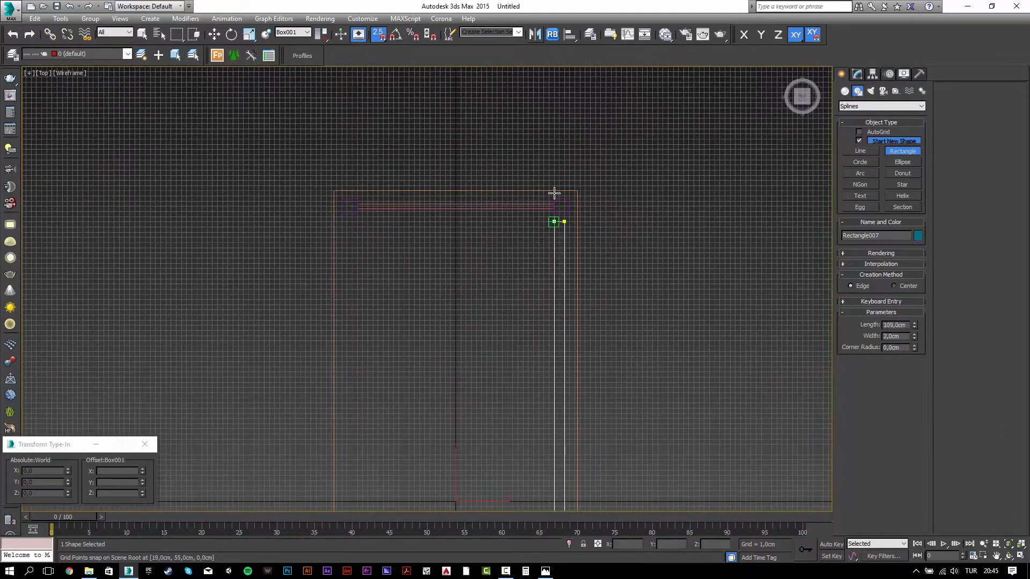
pyautogui.scroll(5, 556, 191)
pyautogui.moveTo(553, 193); pyautogui.dragTo(560, 259)
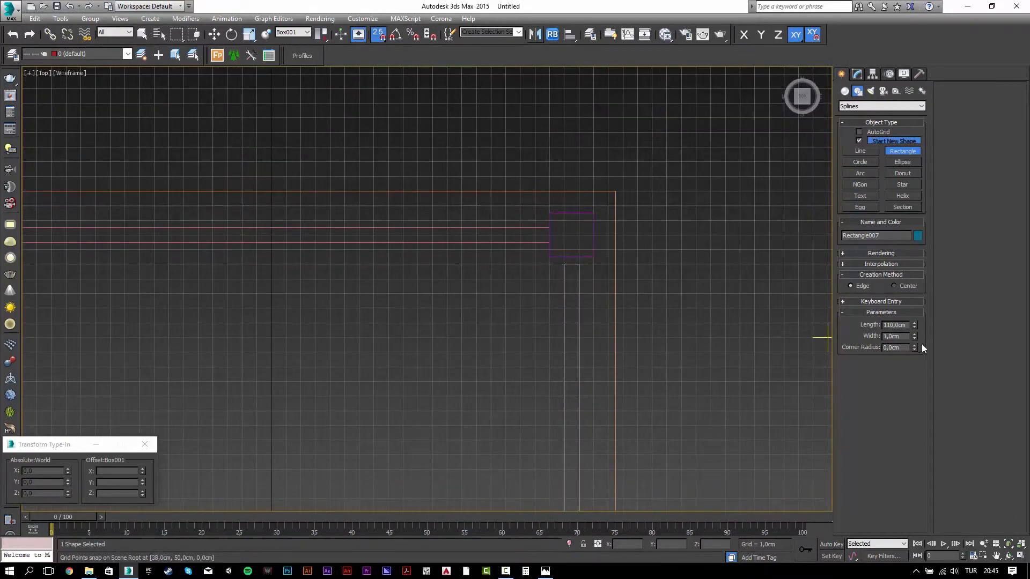
# Set the long crossbar rectangle's length to 111 cm and end rectangle creation.
pyautogui.doubleClick(894, 325)
pyautogui.write('111')
pyautogui.press('Tab')
pyautogui.moveTo(454, 309); pyautogui.dragTo(480, 274, button='middle')
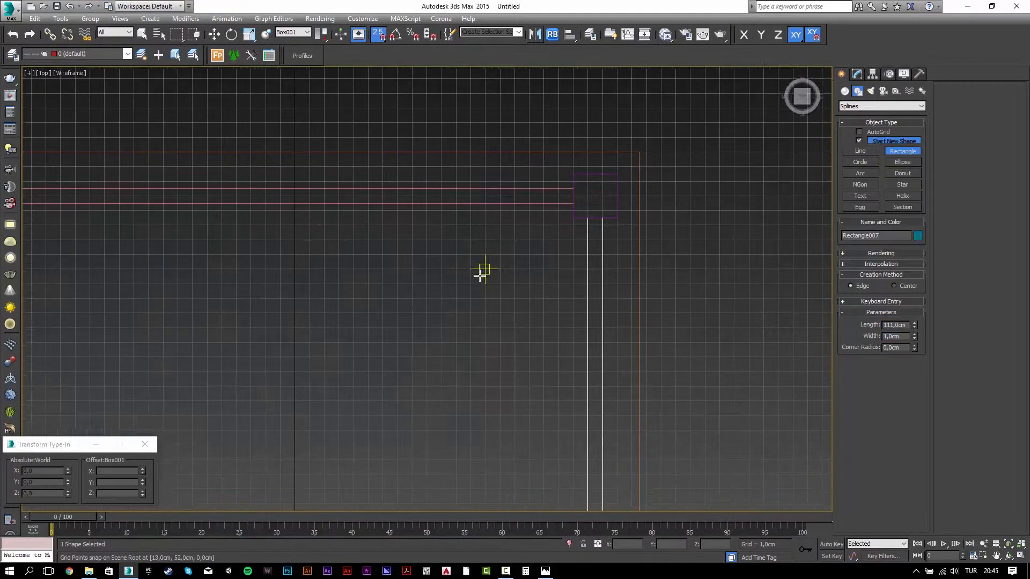
pyautogui.scroll(-3, 480, 276)
pyautogui.rightClick(480, 276)
# Return to the shaded perspective view with snapping off and extrude the long crossbar rectangle 4 cm.
pyautogui.press('p')
pyautogui.press('s')
pyautogui.press('z')
pyautogui.keyDown('alt'); pyautogui.moveTo(442, 306); pyautogui.dragTo(503, 232, button='middle'); pyautogui.keyUp('alt')
pyautogui.press('F3')
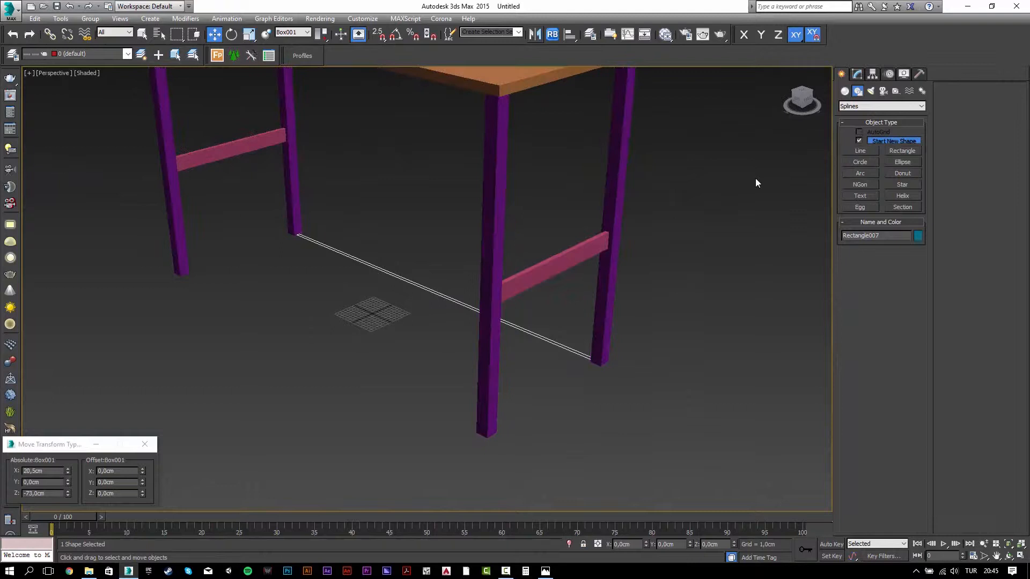
pyautogui.click(857, 73)
pyautogui.click(579, 255)
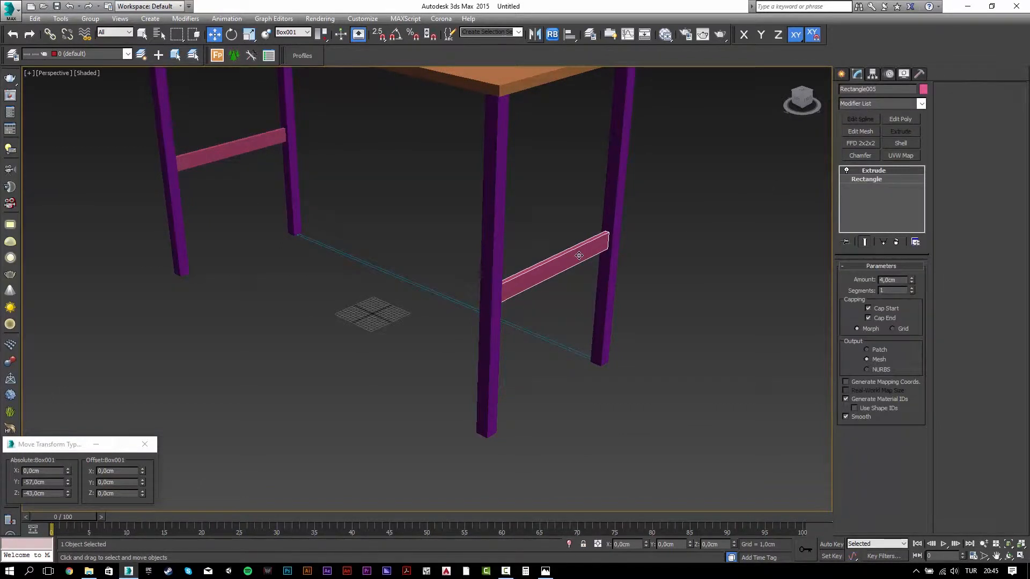
pyautogui.hotkey('ctrl', 'z')
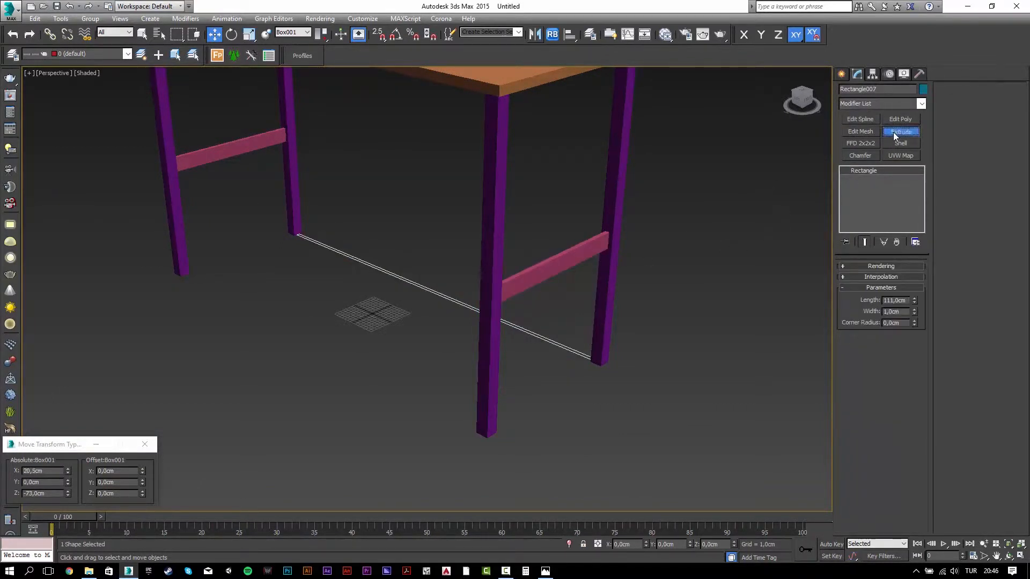
pyautogui.click(893, 132)
# Align the long crossbar to the side crossbar in Z position only, center to center, and deselect it.
pyautogui.click(570, 35)
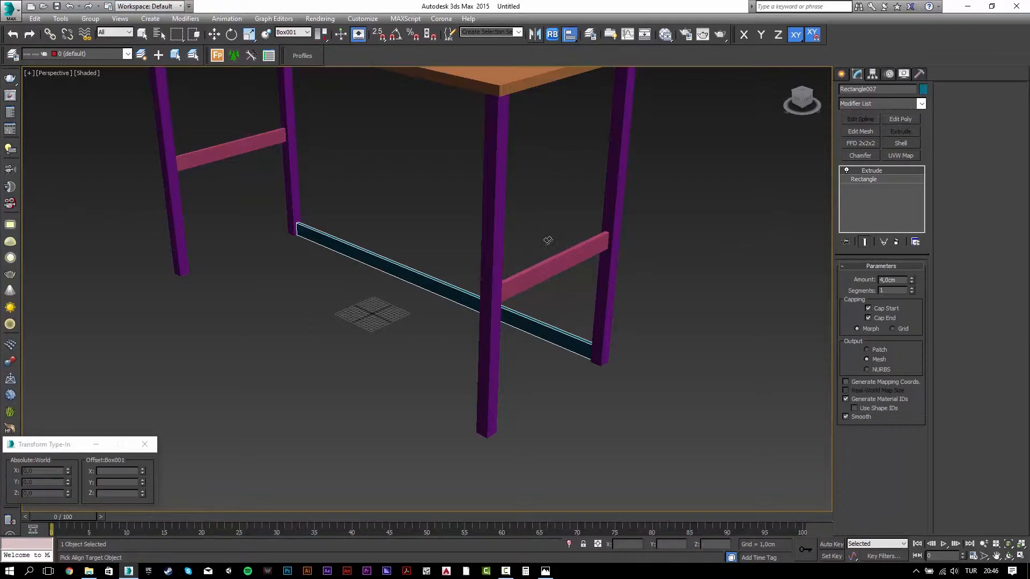
pyautogui.click(546, 267)
pyautogui.click(523, 217)
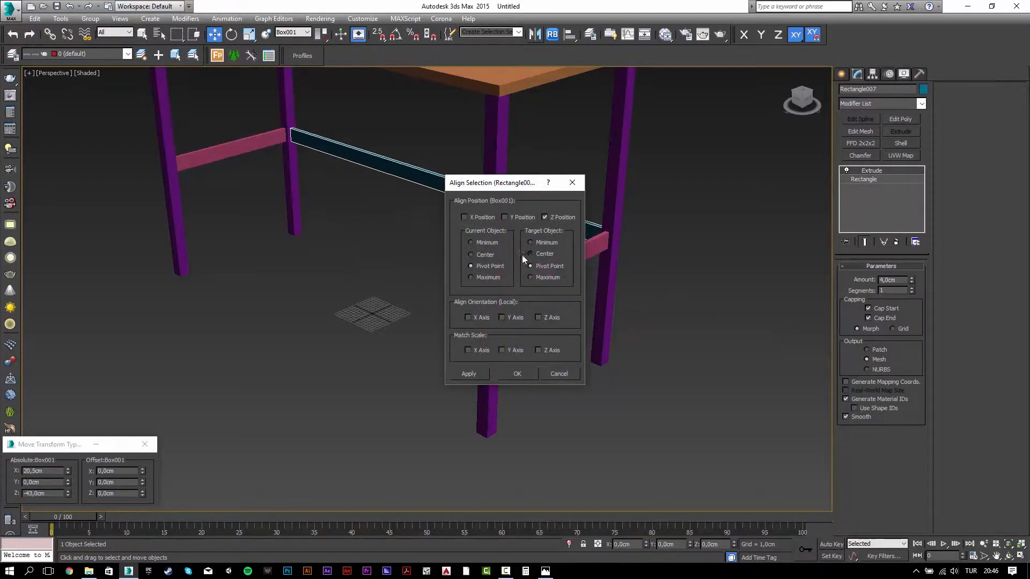
pyautogui.click(524, 254)
pyautogui.click(472, 255)
pyautogui.click(517, 374)
pyautogui.click(514, 374)
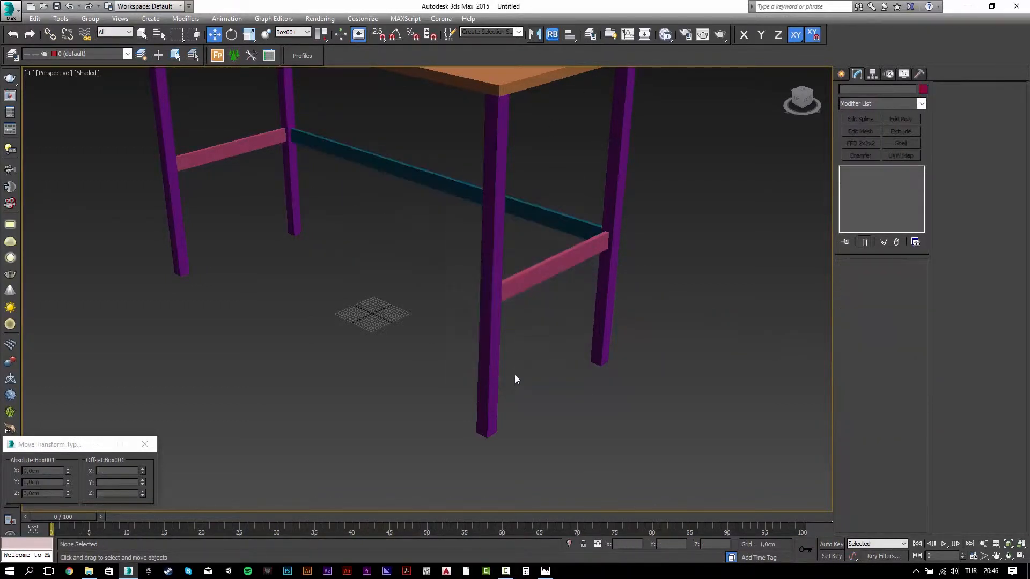
# Compare the whole desk with the reference picture, and clone the tabletop as a copy.
pyautogui.press('z')
pyautogui.keyDown('alt'); pyautogui.moveTo(479, 341); pyautogui.dragTo(428, 308, button='middle'); pyautogui.keyUp('alt')
pyautogui.hotkey('alt', 'Tab')
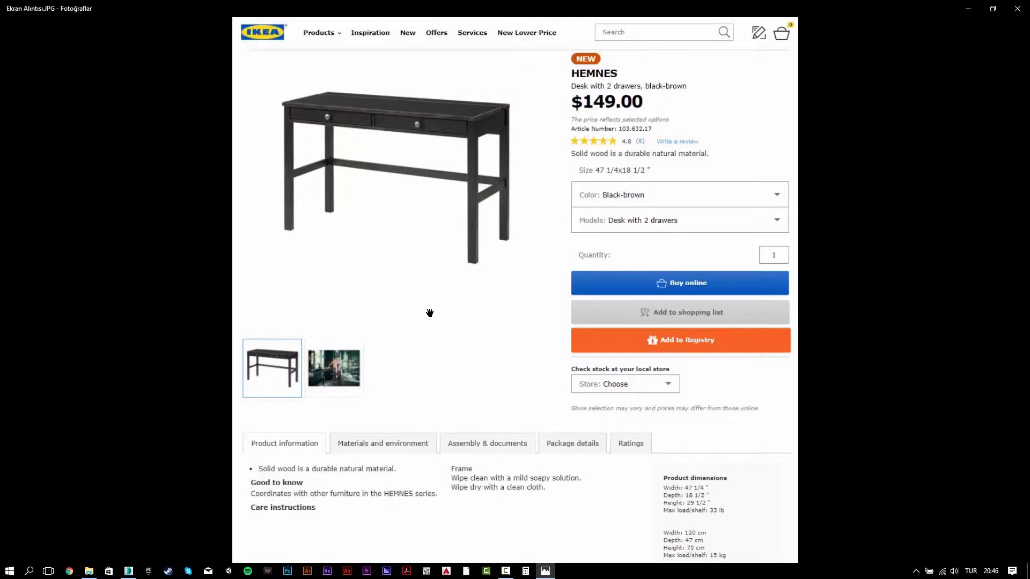
pyautogui.hotkey('alt', 'Tab')
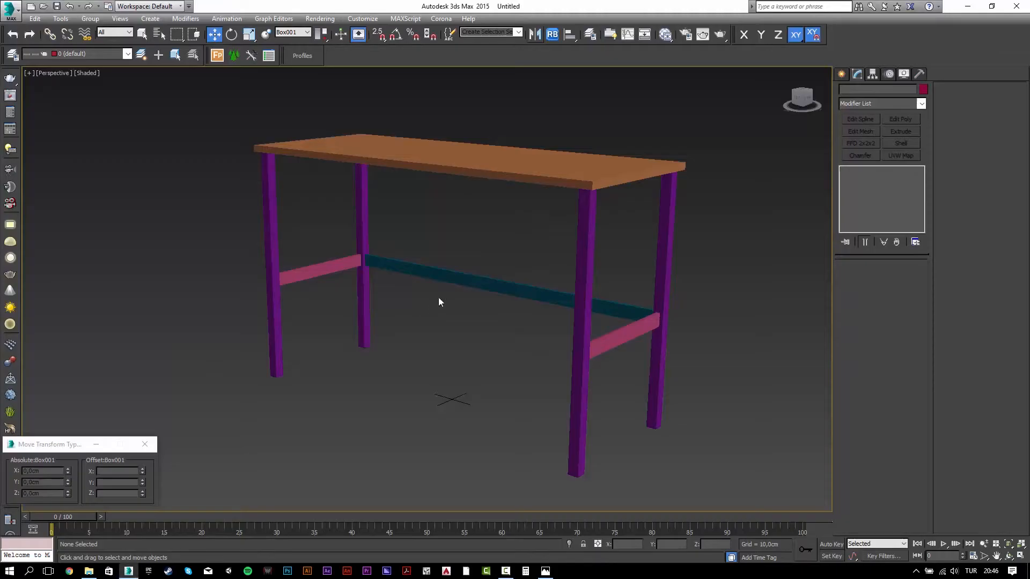
pyautogui.click(497, 171)
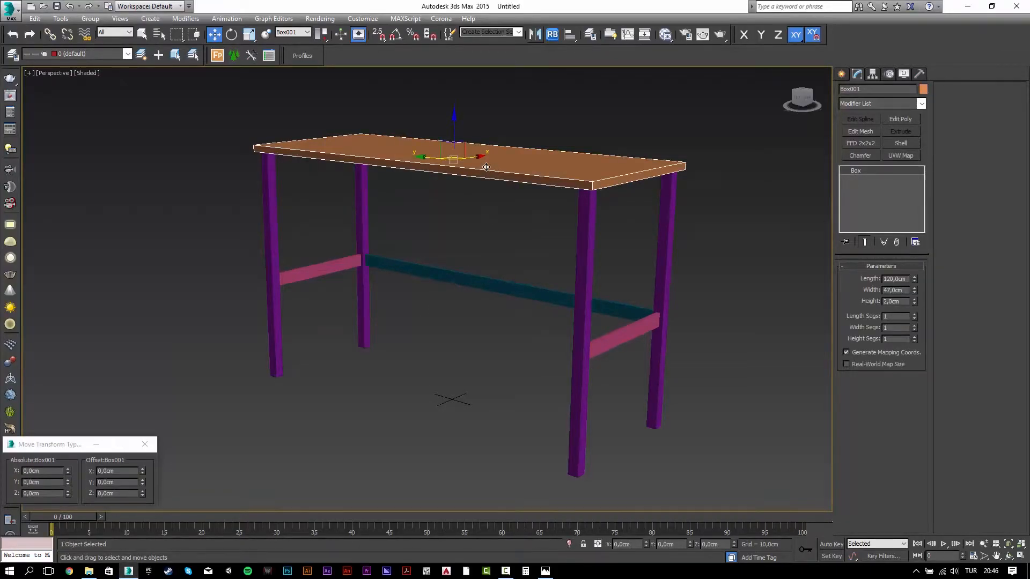
pyautogui.hotkey('ctrl', 'v')
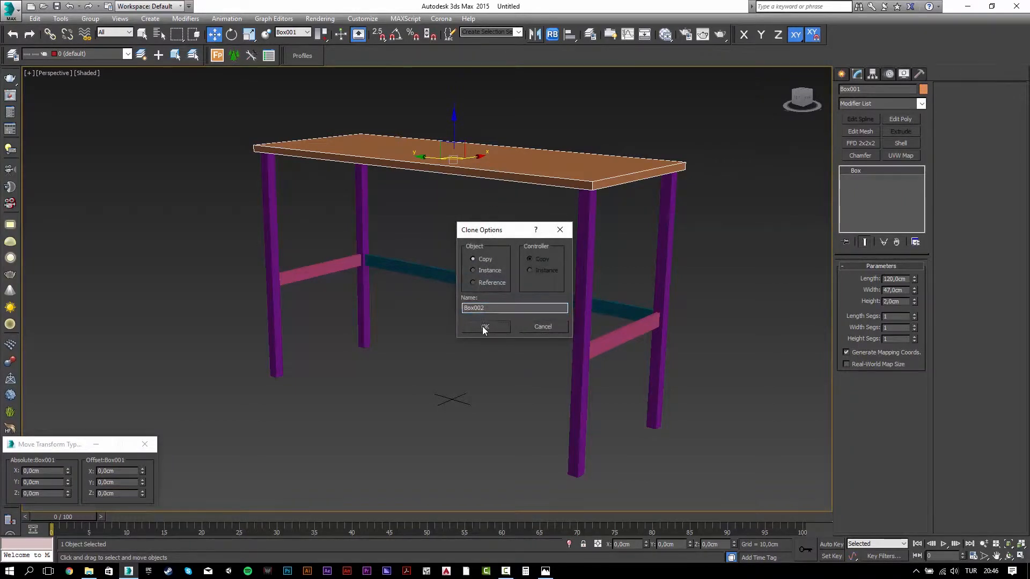
pyautogui.click(482, 326)
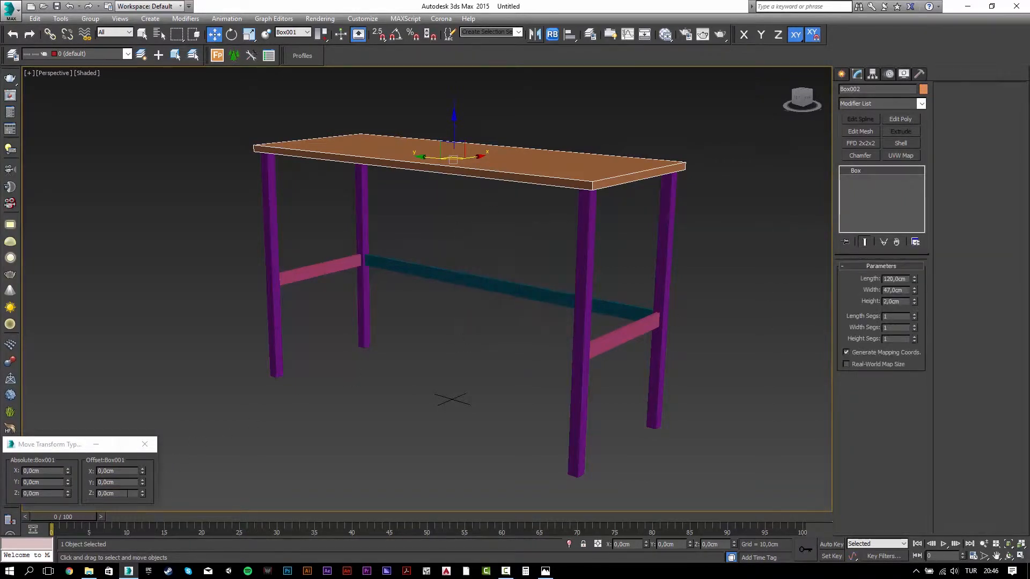
# Move the tabletop copy down 10 cm along Z and set its height to 1 cm.
pyautogui.click(126, 493)
pyautogui.write('-1074')
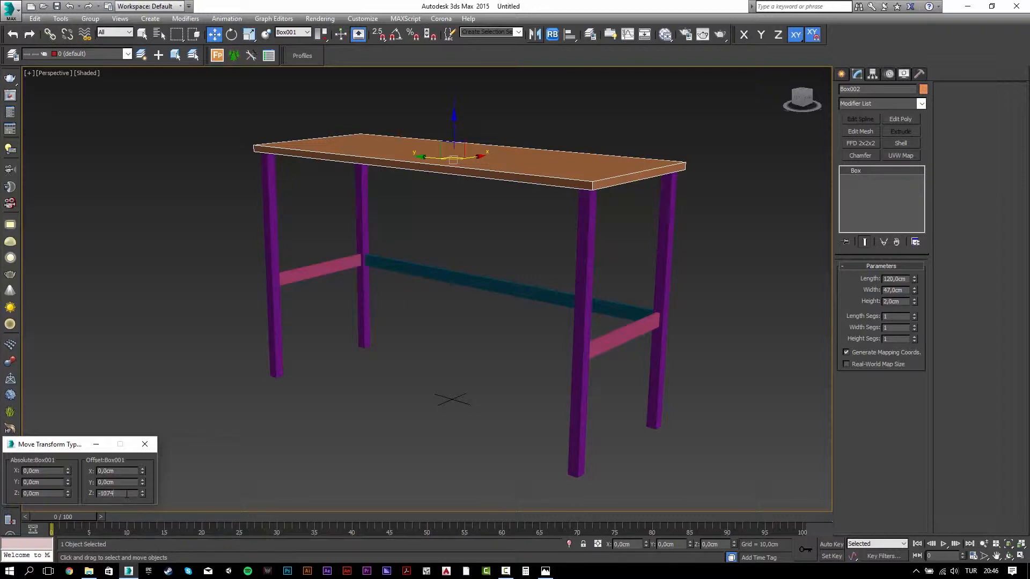
pyautogui.press('Return')
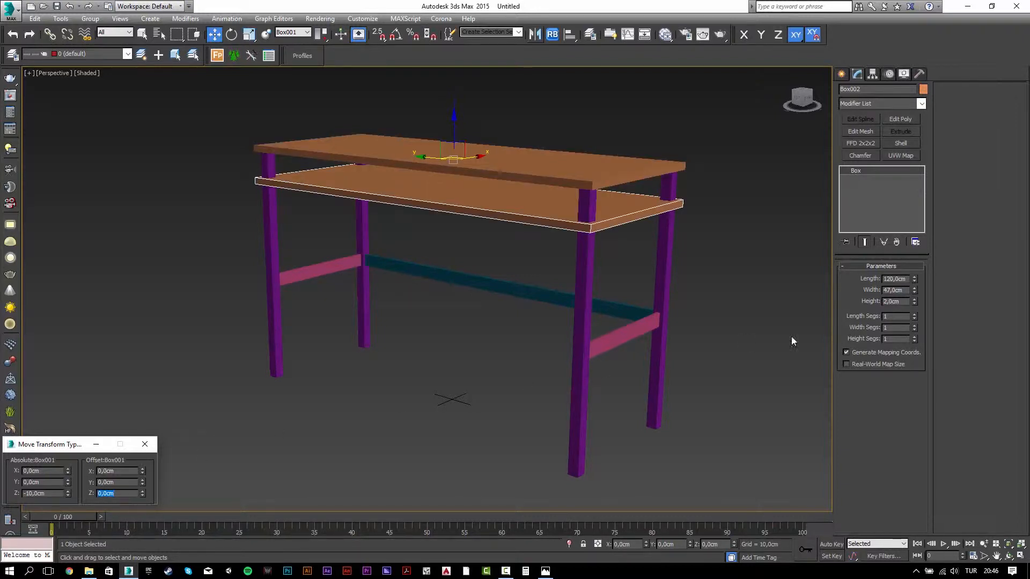
pyautogui.doubleClick(905, 302)
pyautogui.write('1')
pyautogui.press('Tab')
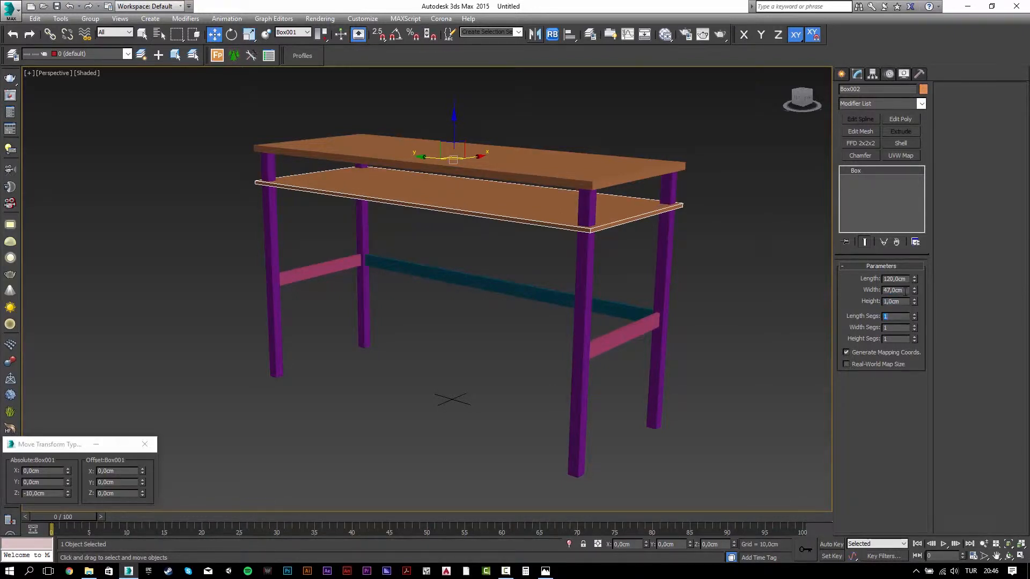
# Set the lower panel's width to 44 cm, then reduce it to 40 cm.
pyautogui.doubleClick(905, 290)
pyautogui.write('44')
pyautogui.press('Tab')
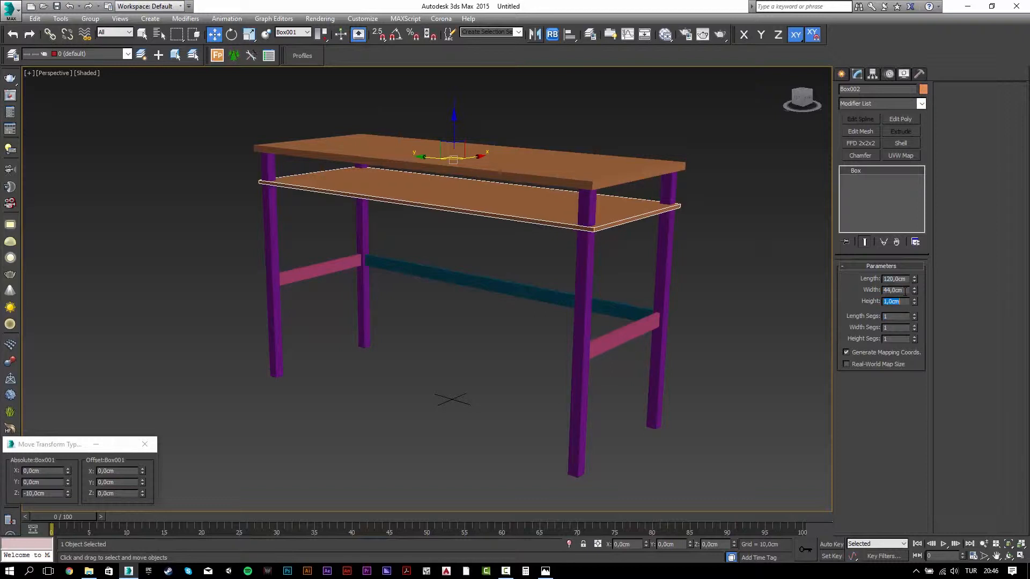
pyautogui.doubleClick(905, 290)
pyautogui.write('40')
pyautogui.press('Return')
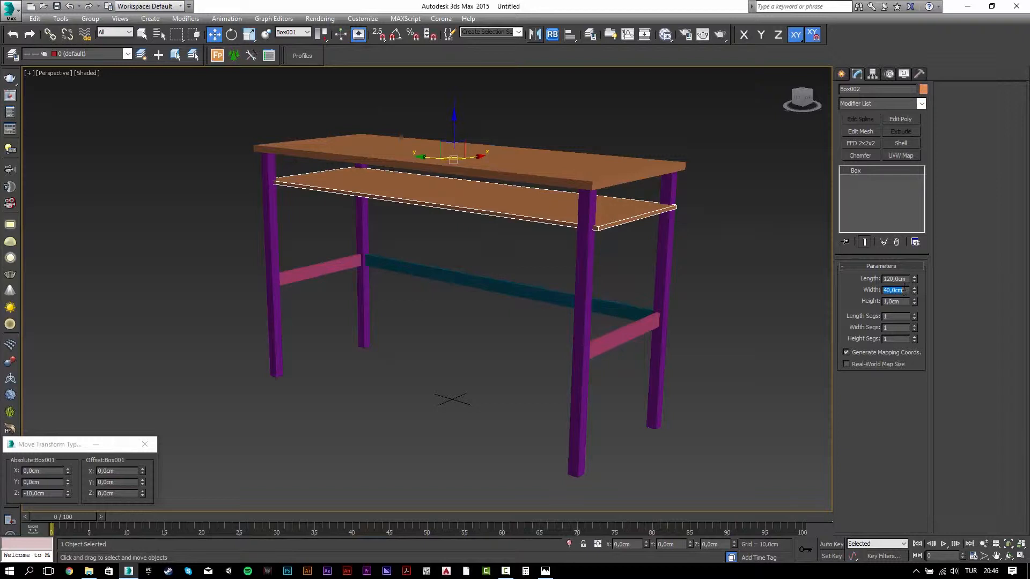
# Set the lower panel's length to 110 cm, extend it to 115 cm, and check the desk against the reference picture.
pyautogui.doubleClick(906, 279)
pyautogui.write('110')
pyautogui.press('Return')
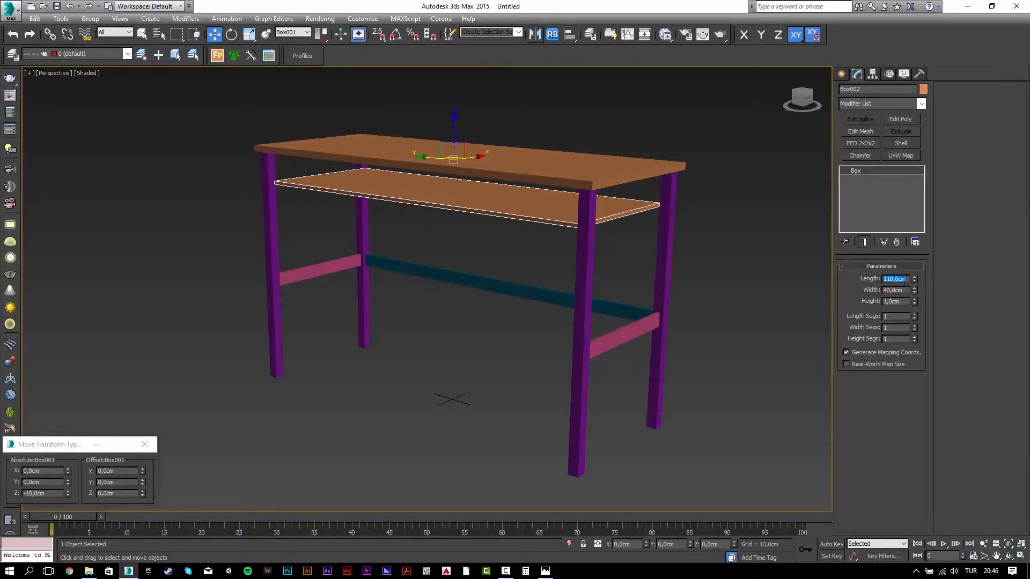
pyautogui.write('115')
pyautogui.press('Return')
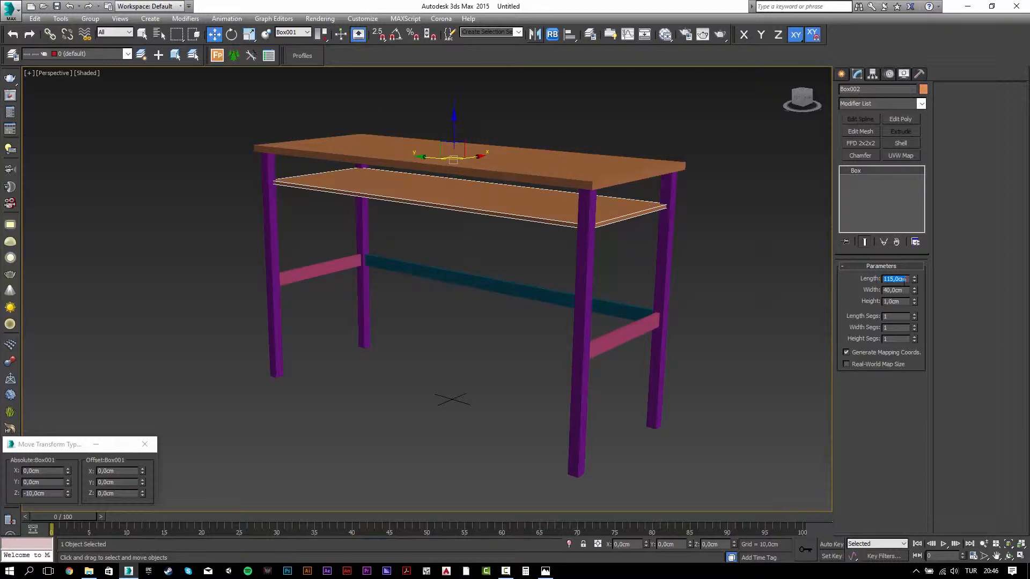
pyautogui.hotkey('alt', 'Tab')
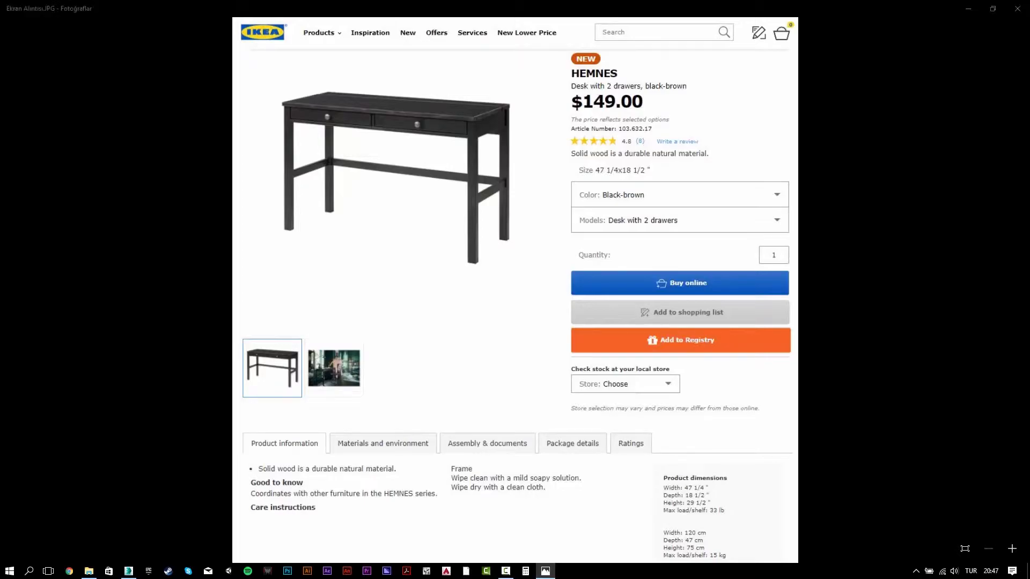
pyautogui.hotkey('alt', 'Tab')
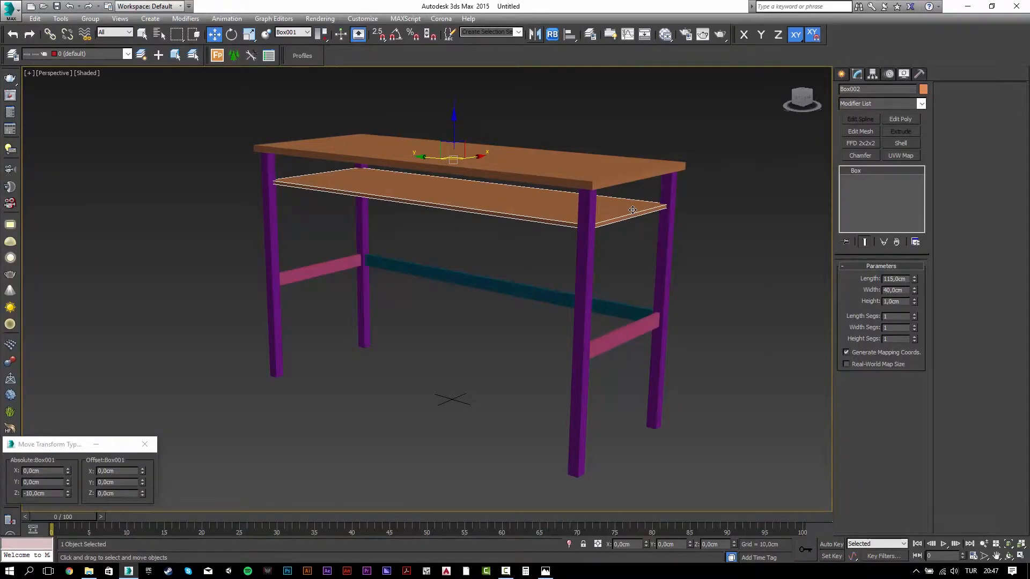
# Isolate the lower panel in the top wireframe view, start a Line, and turn off grid-point snapping while keeping endpoint snapping.
pyautogui.press('t')
pyautogui.press('z')
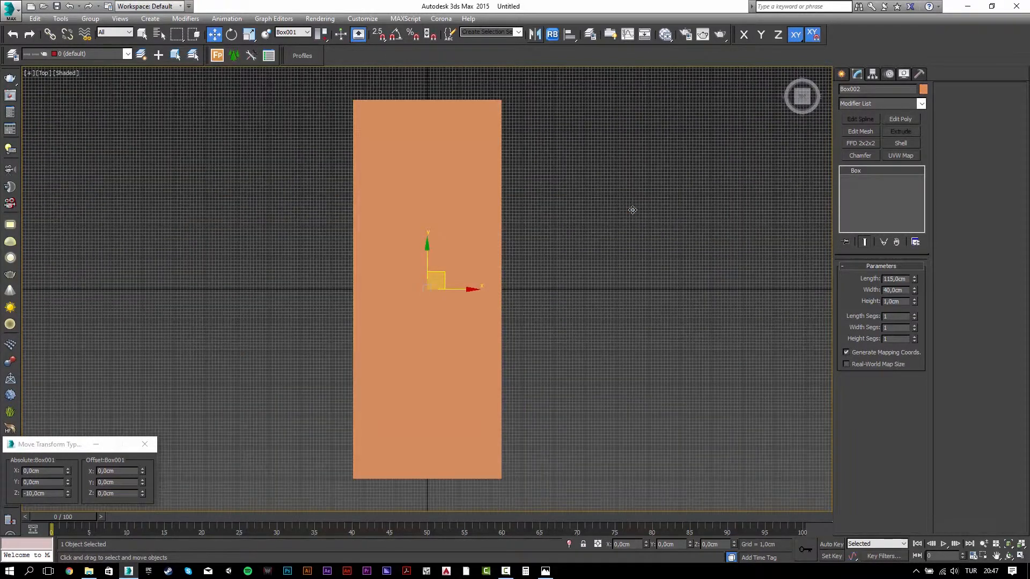
pyautogui.press('F3')
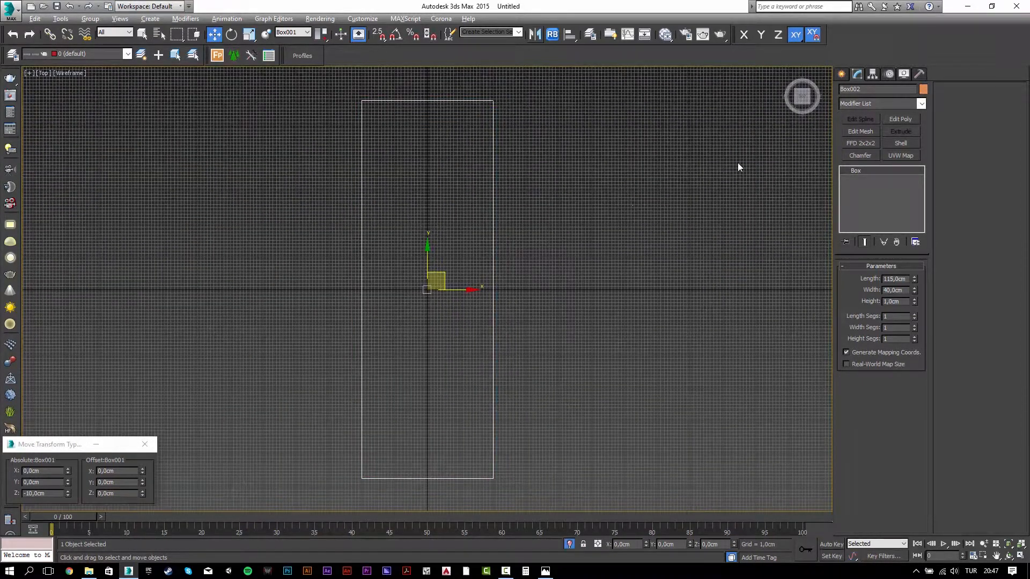
pyautogui.click(840, 73)
pyautogui.click(861, 151)
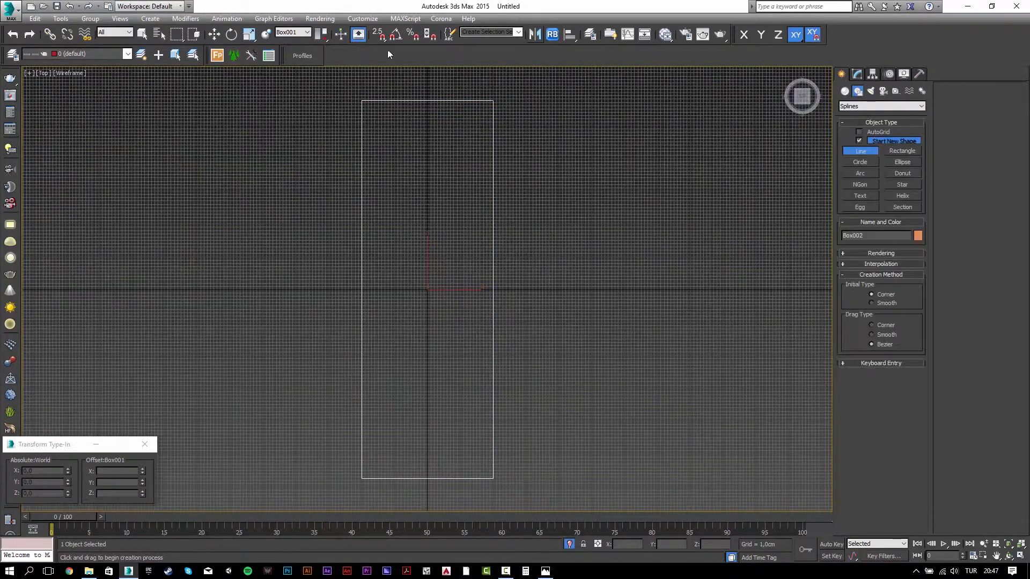
pyautogui.rightClick(380, 36)
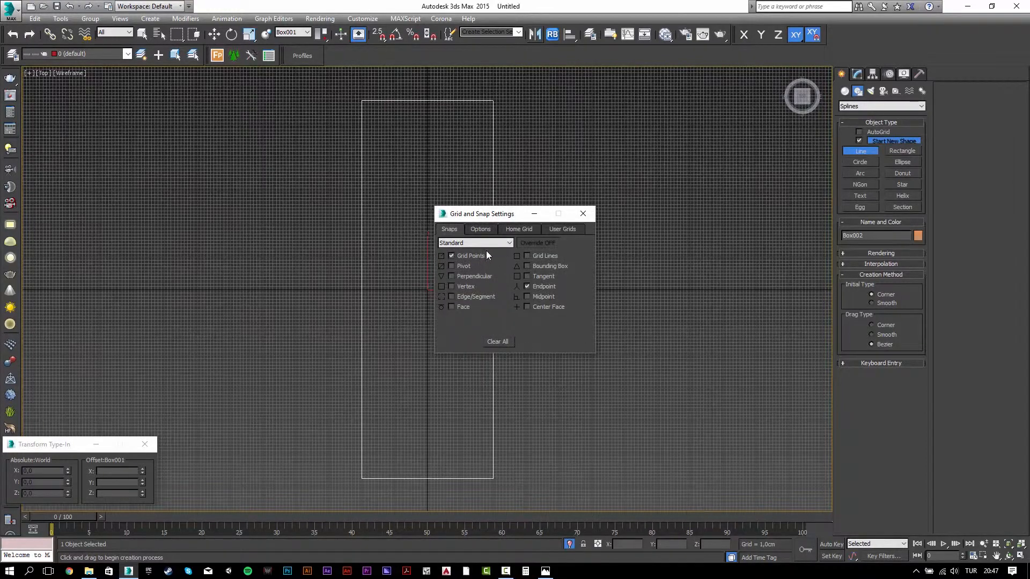
pyautogui.click(583, 214)
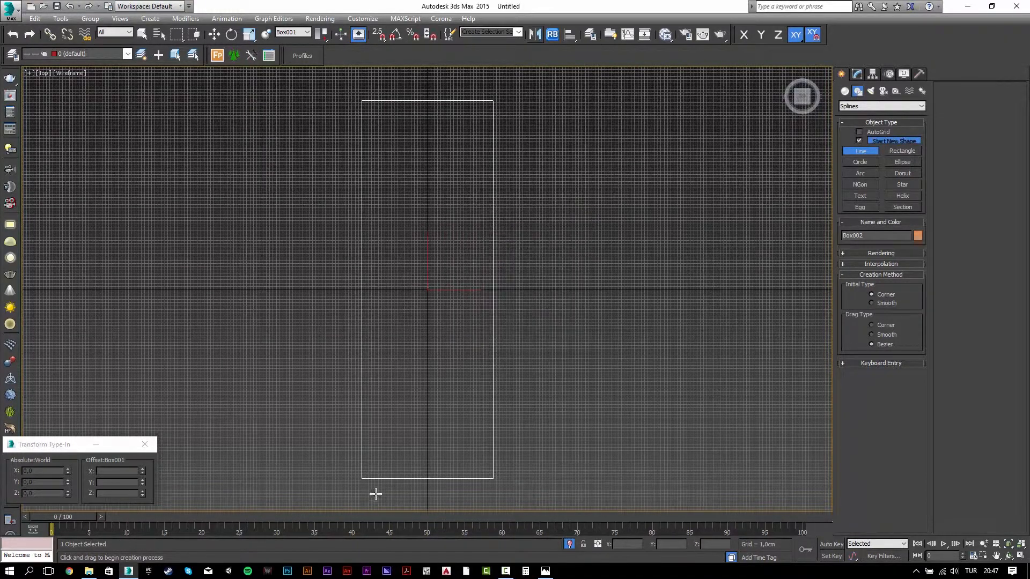
# Trace an open line along the panel's two short sides and rear long side, snapping to its four corners.
pyautogui.press('s')
pyautogui.click(365, 475)
pyautogui.click(489, 476)
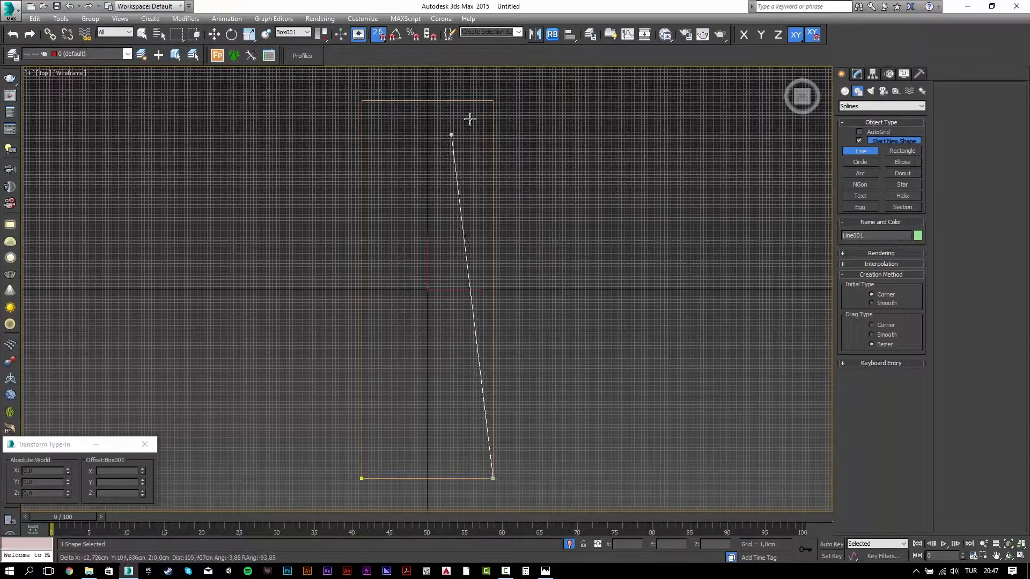
pyautogui.click(492, 100)
pyautogui.click(363, 101)
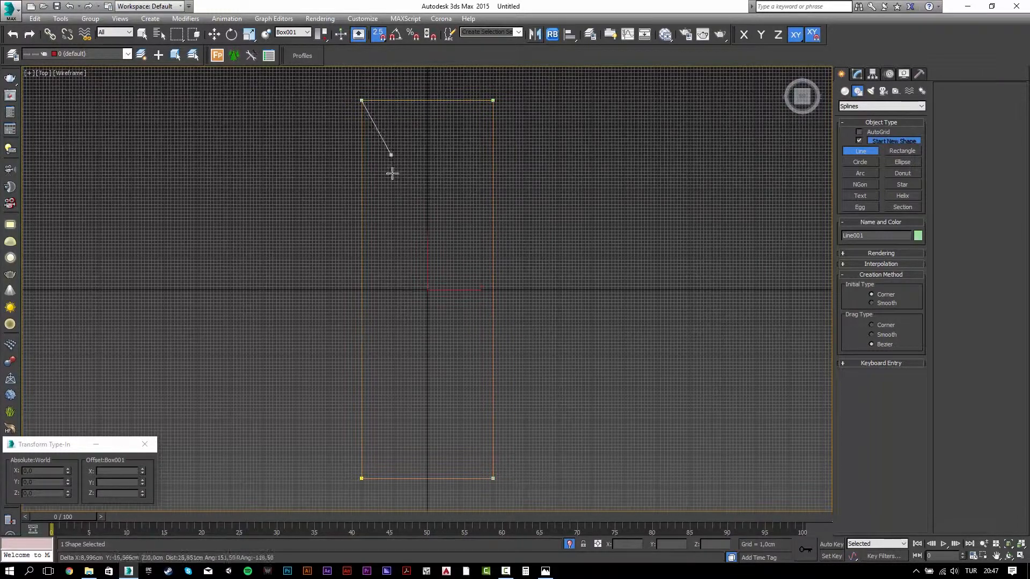
pyautogui.rightClick(400, 195)
# Outline the traced three-sided spline by 2 cm and compare its shape with the reference picture.
pyautogui.press('3')
pyautogui.press('s')
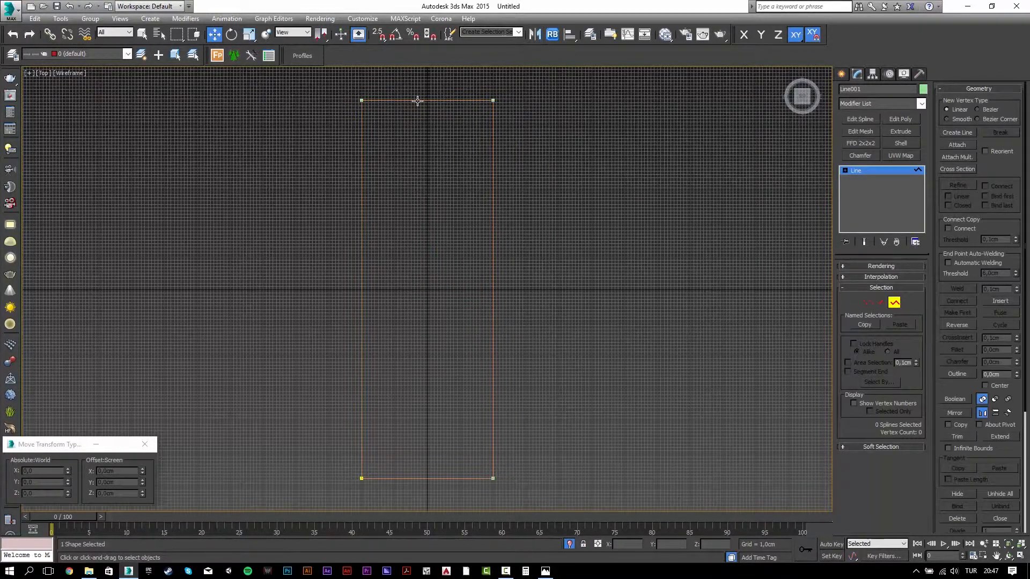
pyautogui.click(417, 101)
pyautogui.click(1008, 375)
pyautogui.write('2')
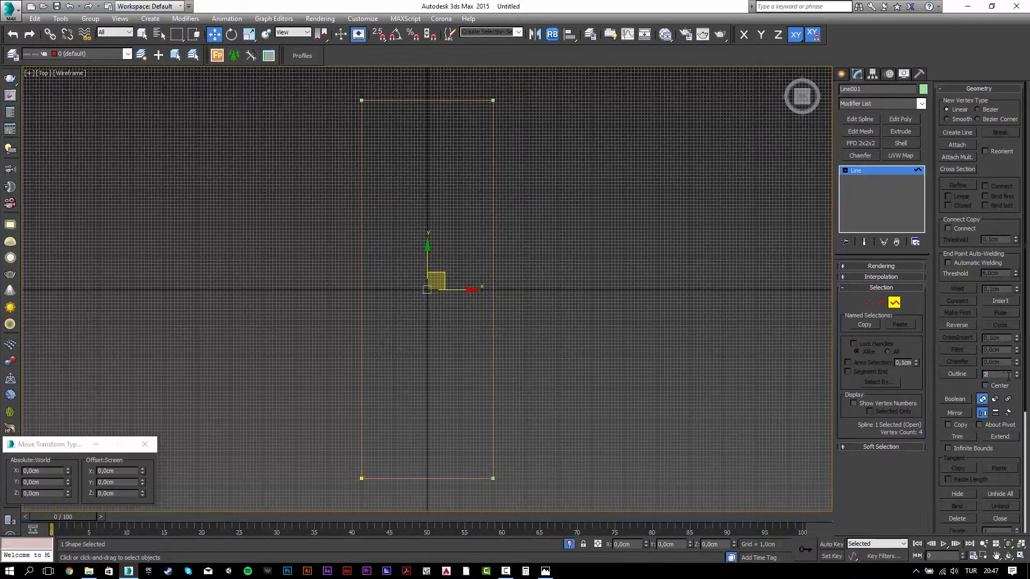
pyautogui.press('Return')
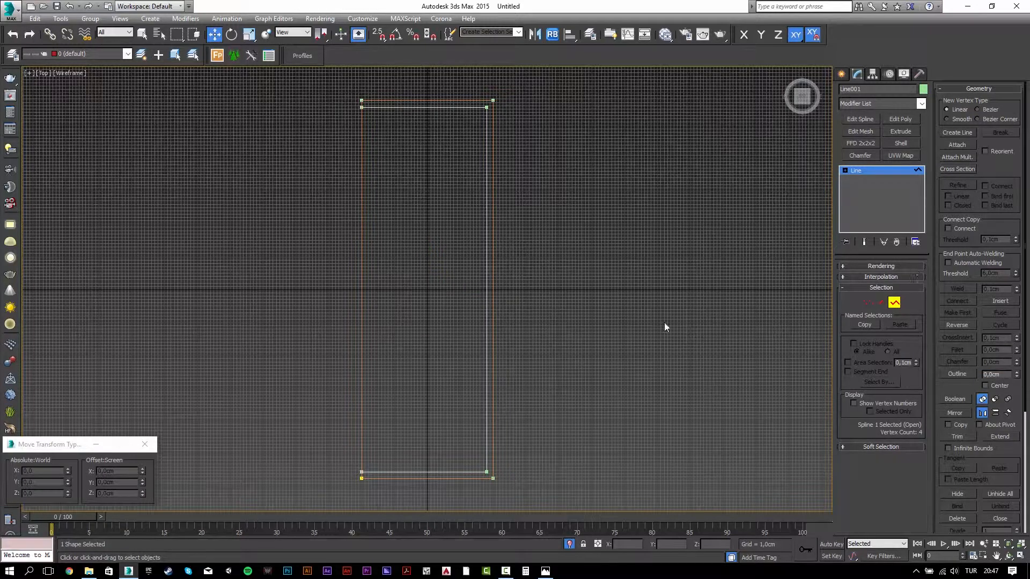
pyautogui.hotkey('alt', 'Tab')
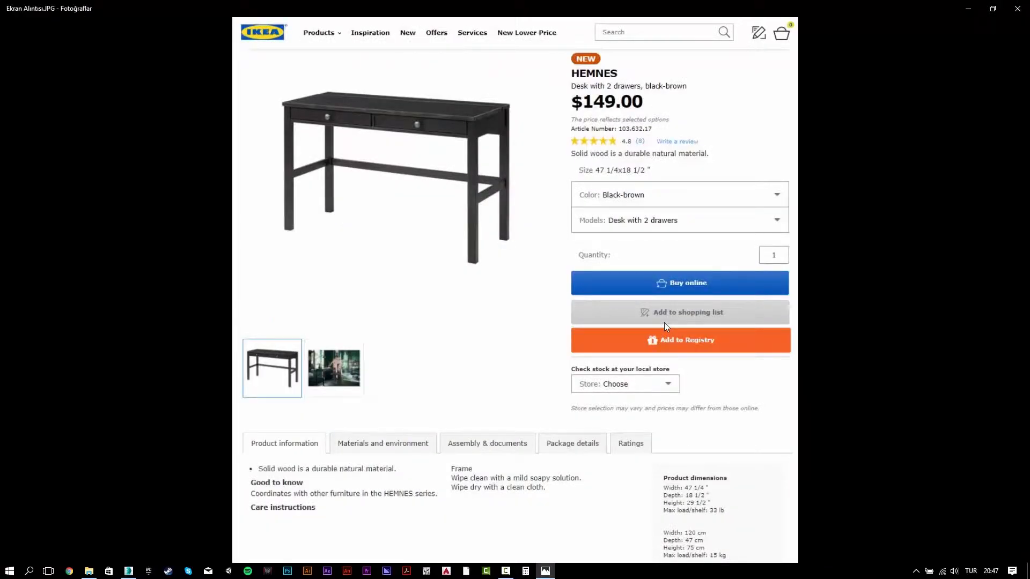
pyautogui.hotkey('alt', 'Tab')
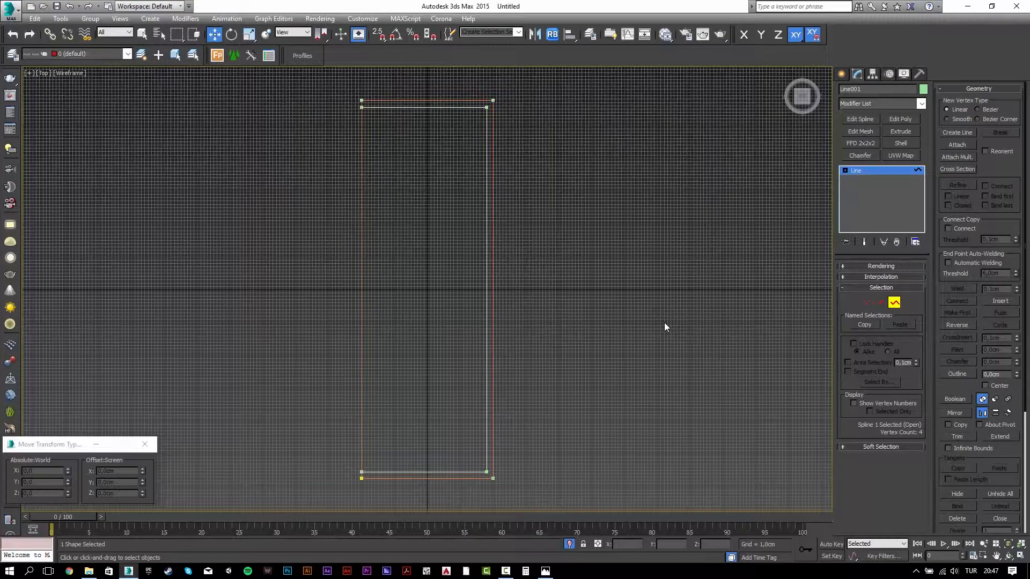
# Extrude the three-sided outline by 15 cm.
pyautogui.click(887, 133)
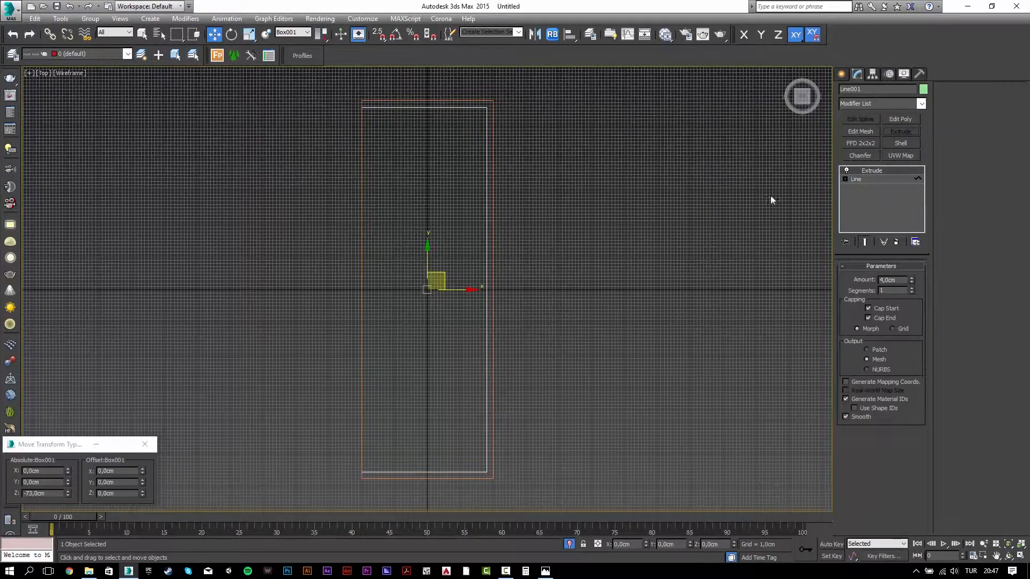
pyautogui.doubleClick(891, 279)
pyautogui.write('15')
pyautogui.press('Tab')
# Align the extruded frame to the lower panel in Z so its underside sits on the panel's top face.
pyautogui.press('f')
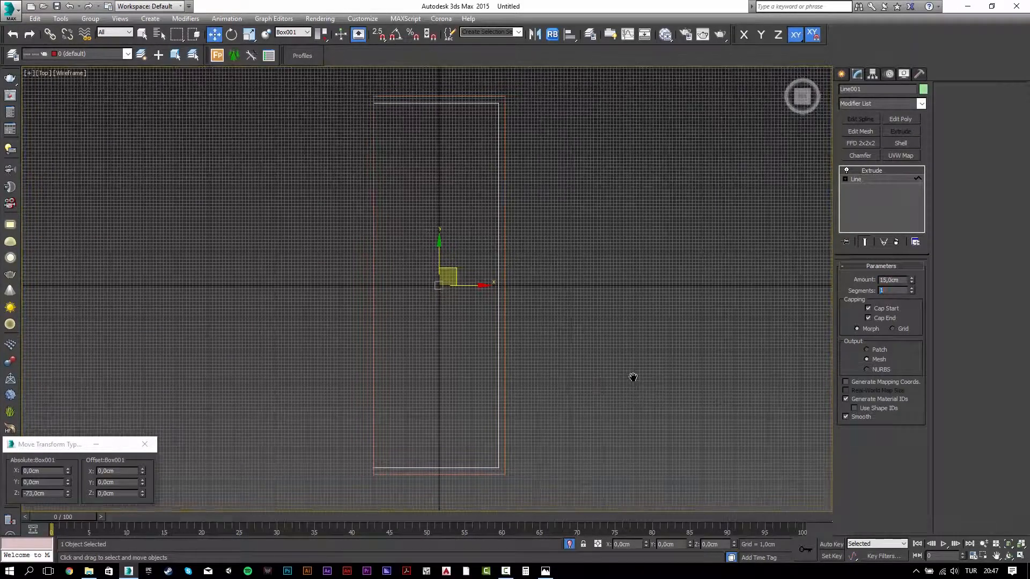
pyautogui.scroll(-10, 622, 379)
pyautogui.scroll(5, 606, 273)
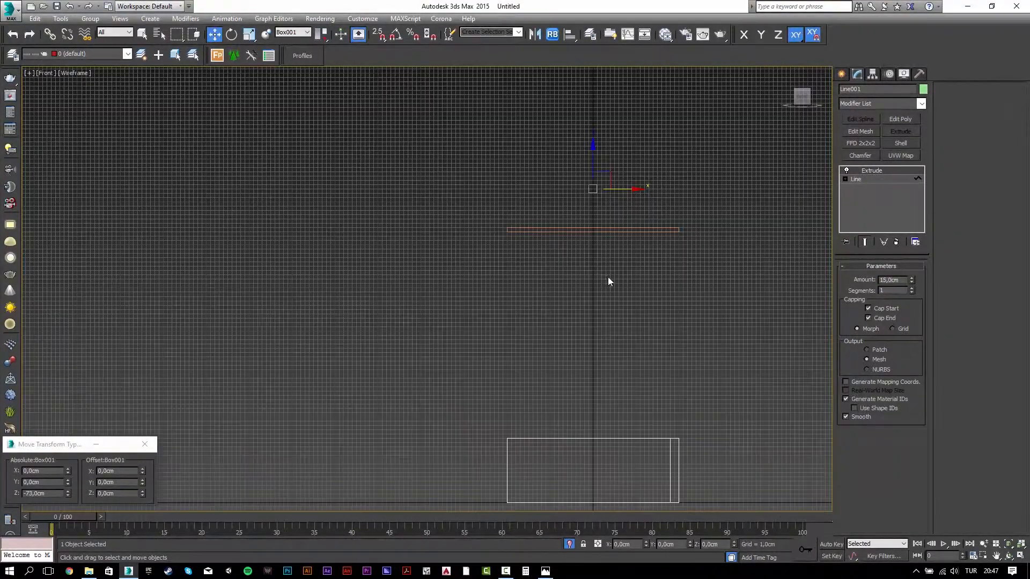
pyautogui.click(570, 34)
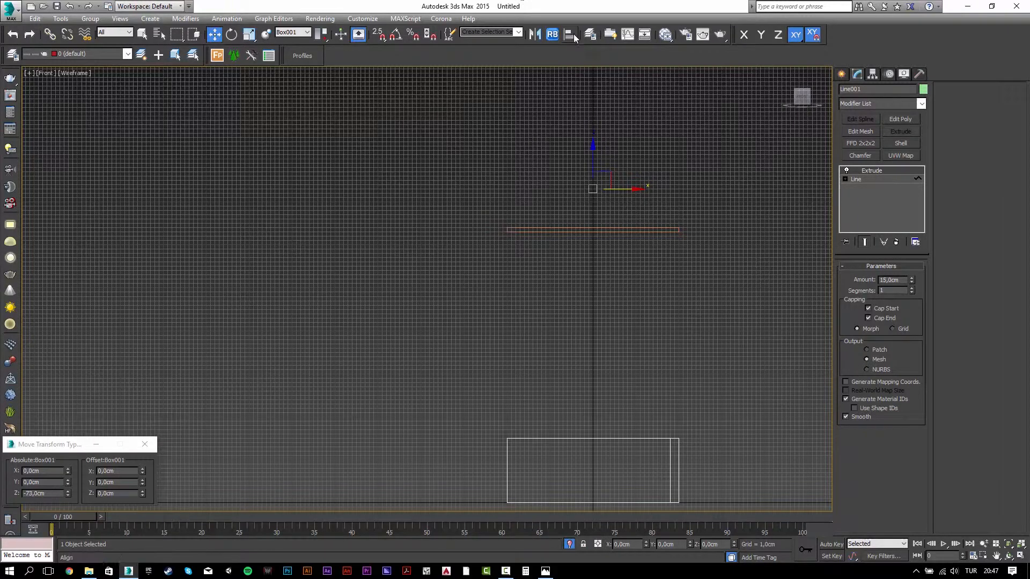
pyautogui.click(569, 231)
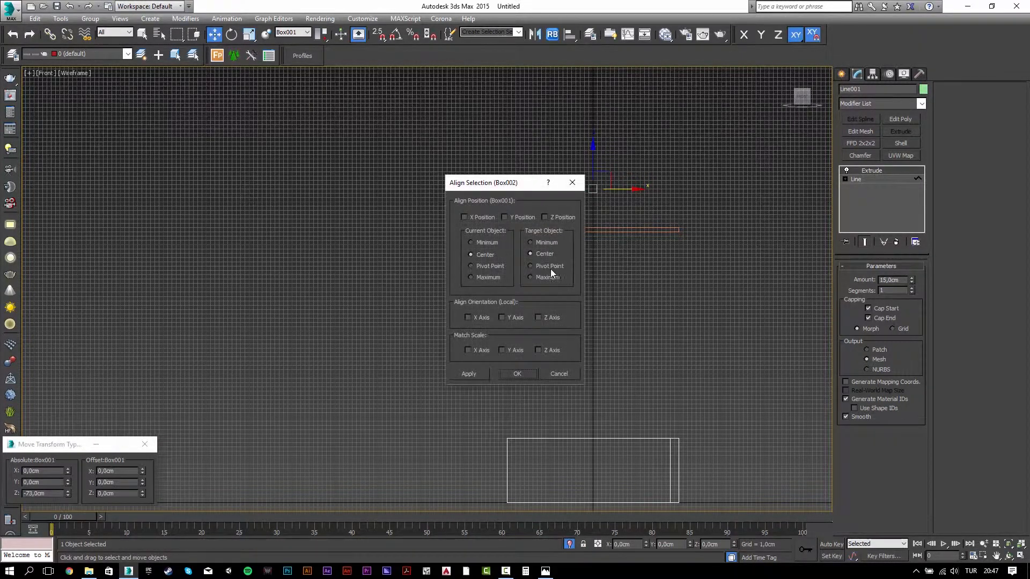
pyautogui.click(531, 277)
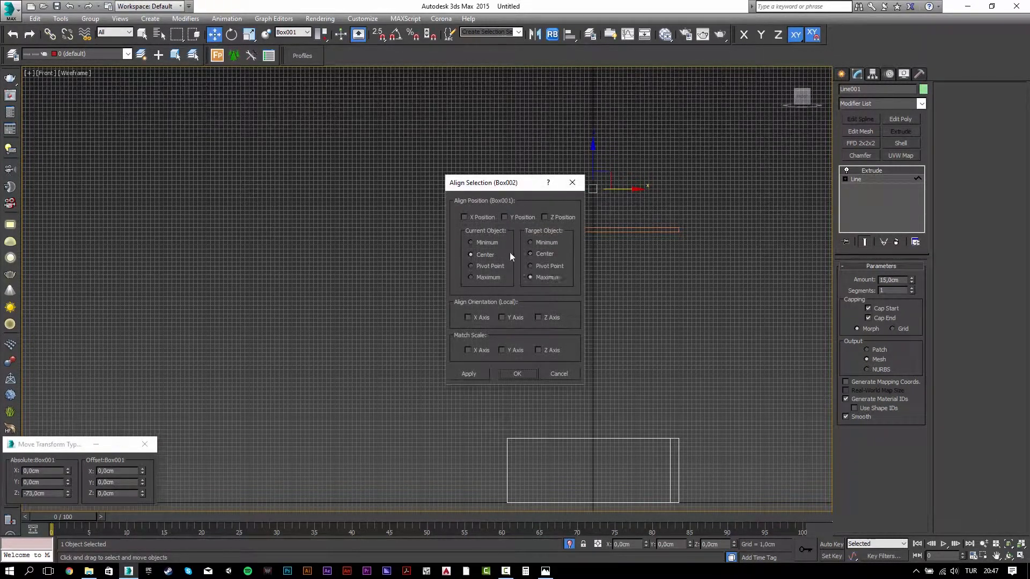
pyautogui.click(545, 217)
pyautogui.click(482, 374)
pyautogui.click(514, 374)
# Bring back the hidden desk parts and reduce the frame's extrusion amount so it ends at the tabletop.
pyautogui.rightClick(564, 207)
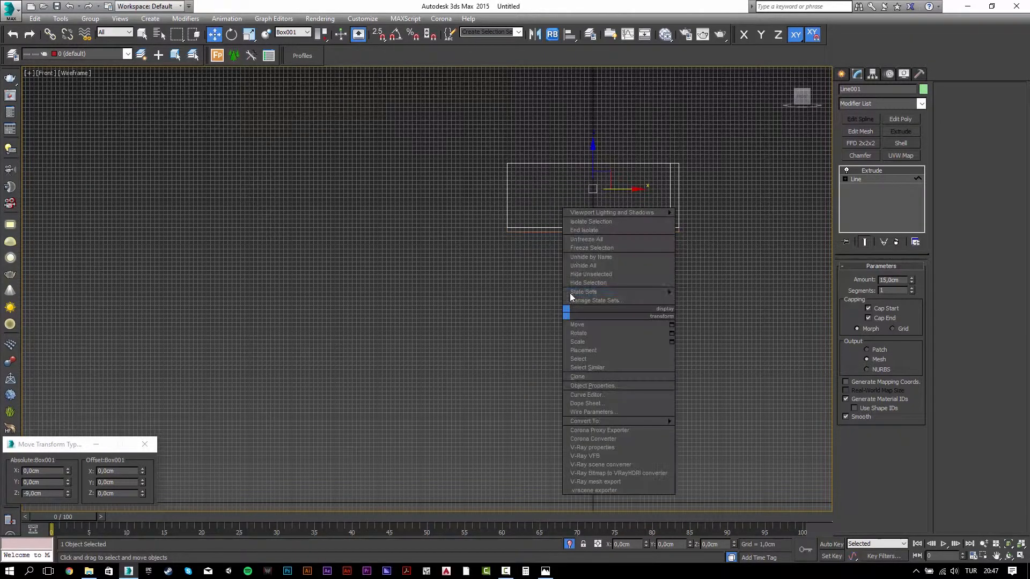
pyautogui.click(577, 258)
pyautogui.doubleClick(893, 280)
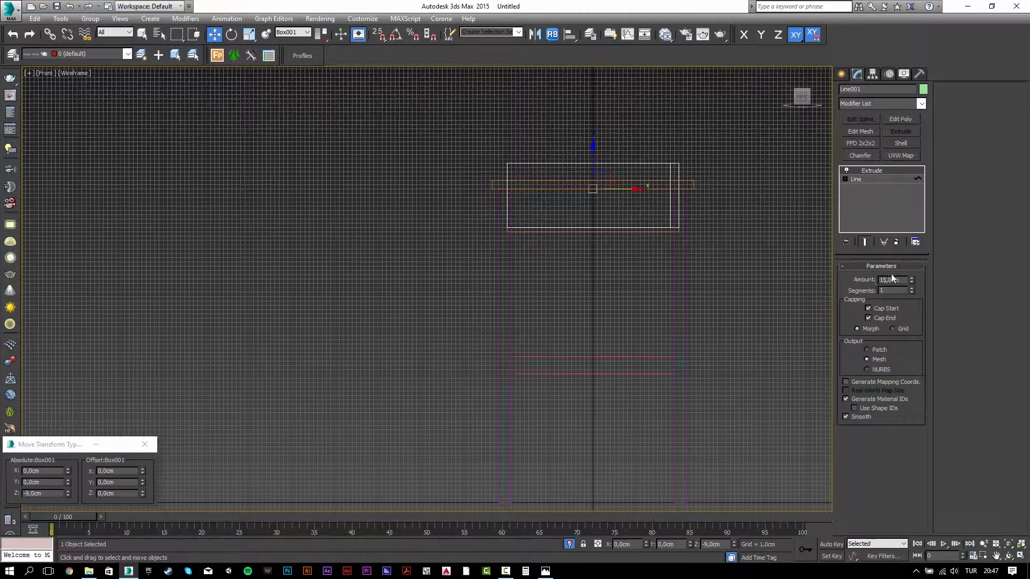
pyautogui.write('1')
pyautogui.press('Return')
pyautogui.click(755, 288)
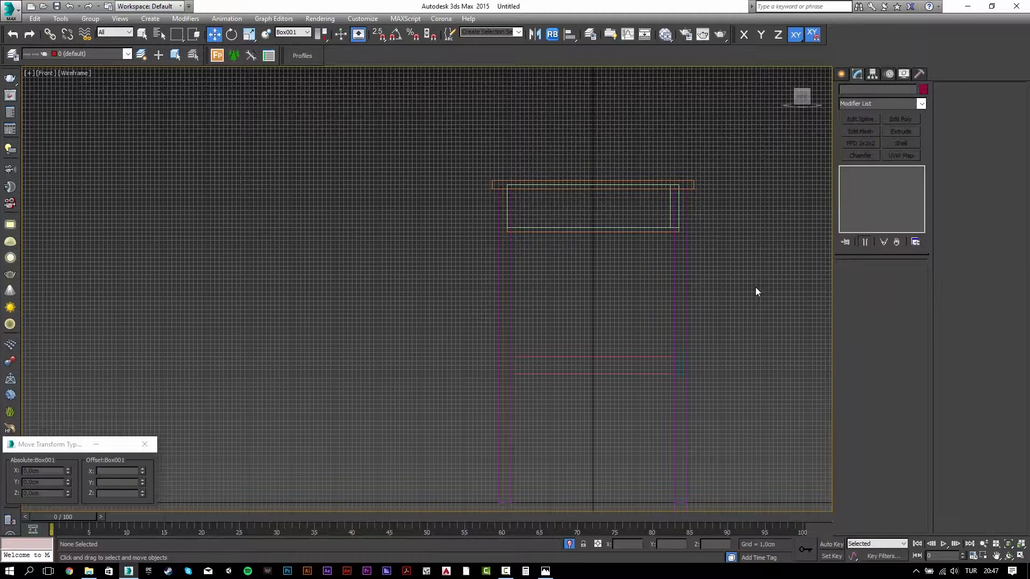
# Examine the drawer frame from several views and compare the desk with the reference picture.
pyautogui.press('p')
pyautogui.moveTo(692, 290); pyautogui.dragTo(390, 300, button='middle')
pyautogui.press('z')
pyautogui.press('F3')
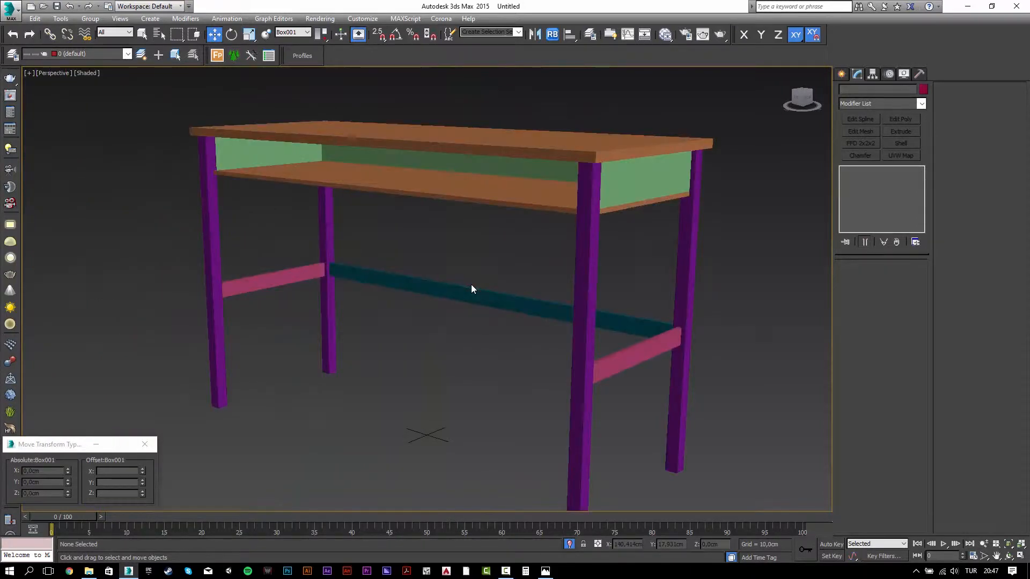
pyautogui.hotkey('alt', 'Tab')
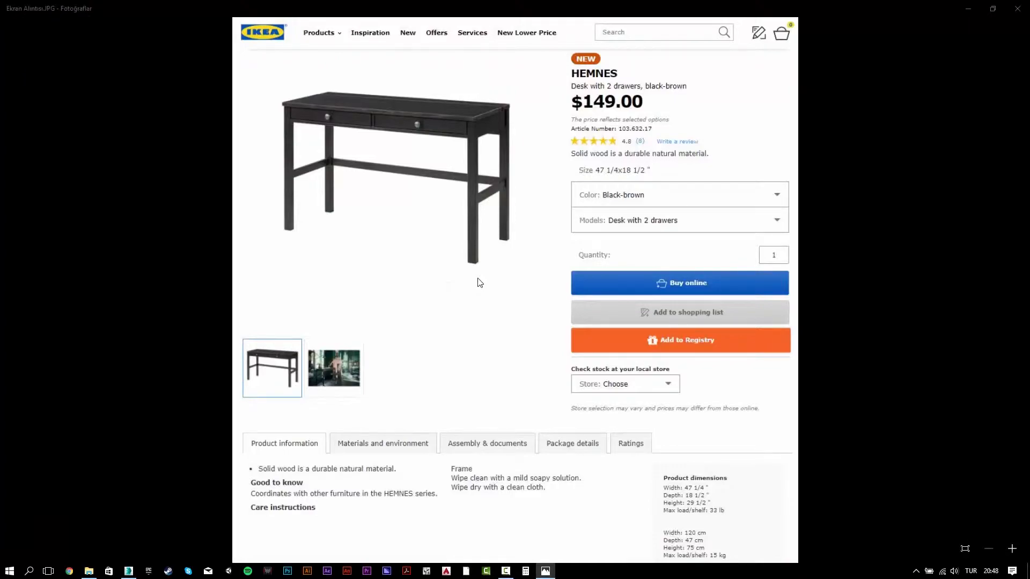
pyautogui.hotkey('alt', 'Tab')
pyautogui.press('t')
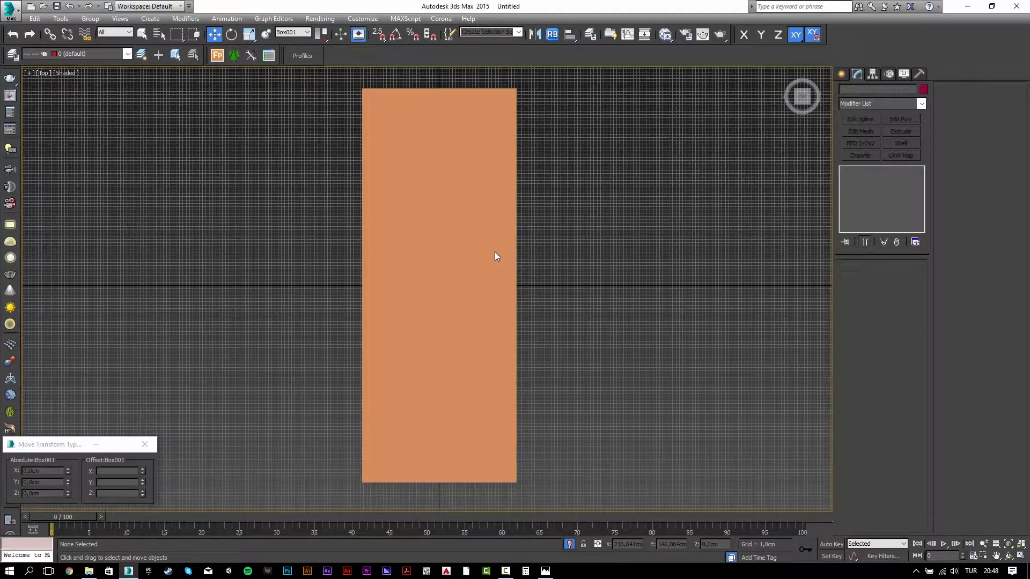
pyautogui.press('F3')
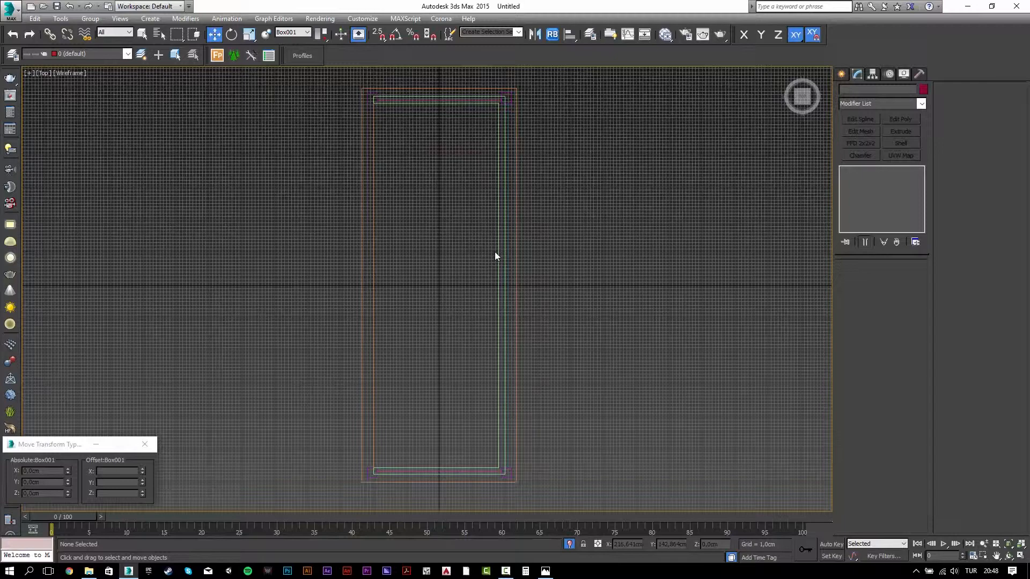
pyautogui.press('p')
pyautogui.press('F3')
pyautogui.keyDown('alt'); pyautogui.moveTo(460, 271); pyautogui.dragTo(511, 211, button='middle'); pyautogui.keyUp('alt')
# Select the lower panel, check the drawers in the reference picture, and isolate the panel in the top wireframe view.
pyautogui.click(447, 376)
pyautogui.hotkey('alt', 'Tab')
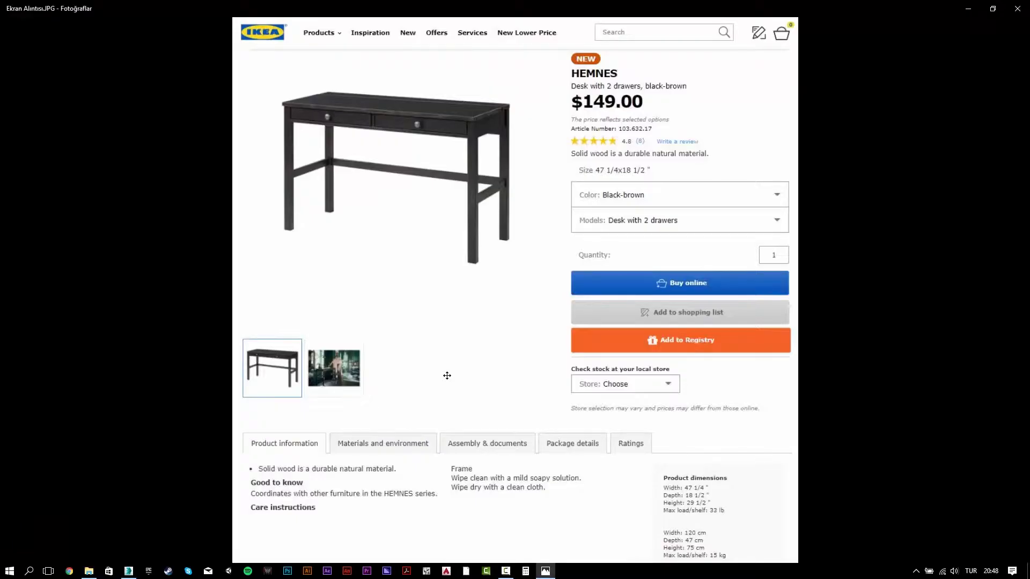
pyautogui.hotkey('alt', 'Tab')
pyautogui.press('t')
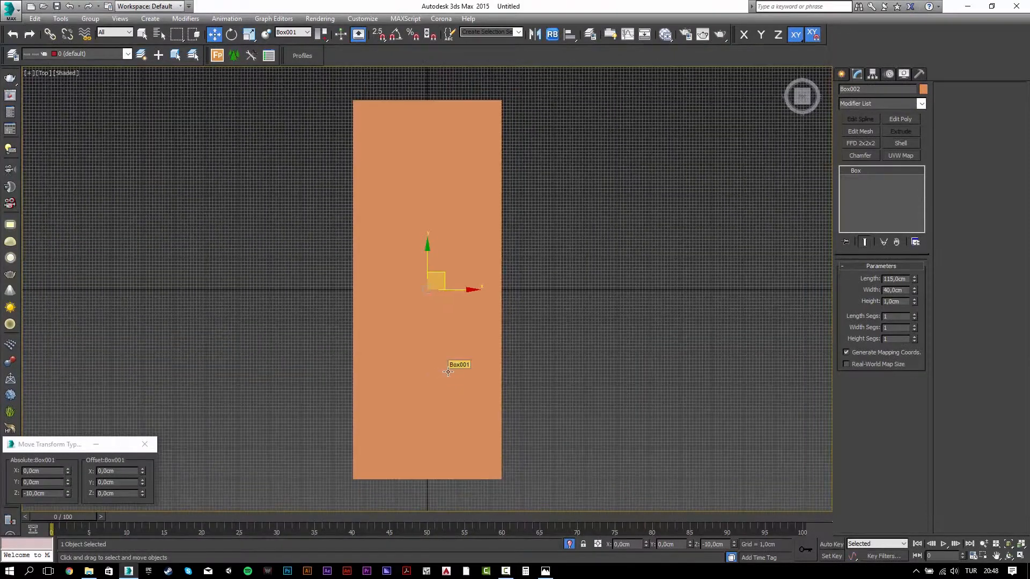
pyautogui.press('F3')
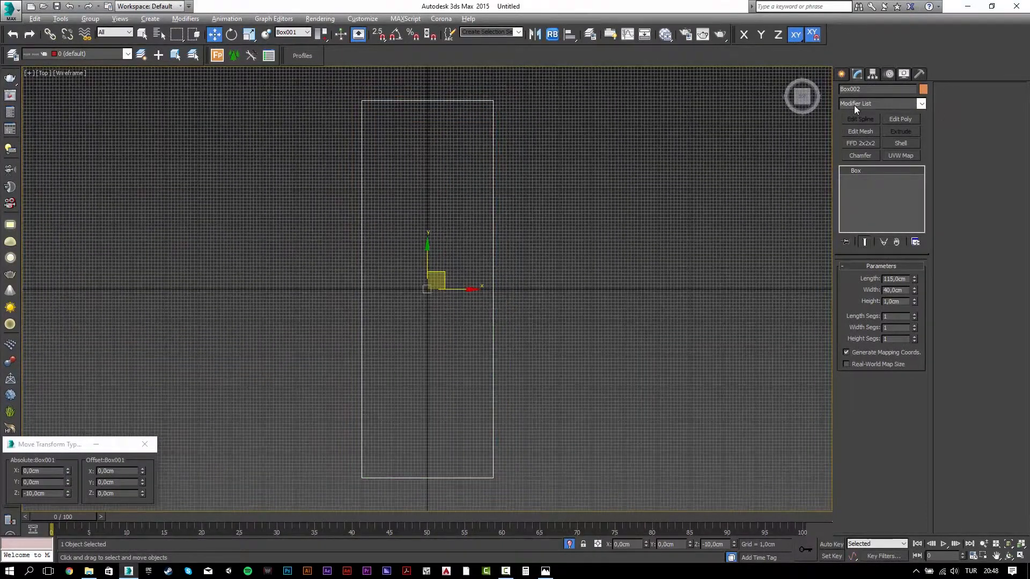
# Start a Rectangle spline and switch snapping from endpoints to grid points.
pyautogui.click(842, 74)
pyautogui.click(903, 151)
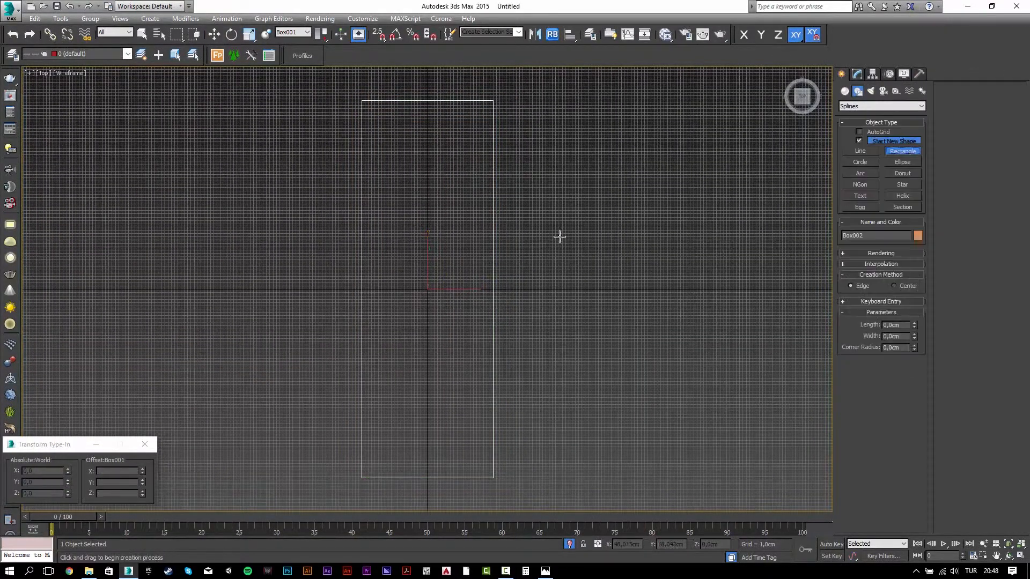
pyautogui.scroll(5, 352, 281)
pyautogui.press('s')
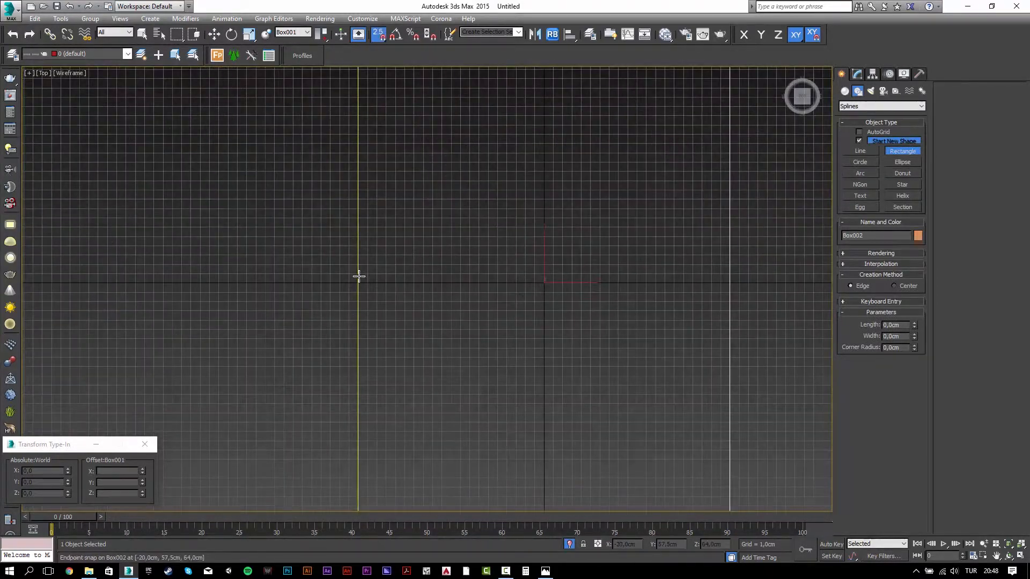
pyautogui.rightClick(378, 34)
pyautogui.click(540, 288)
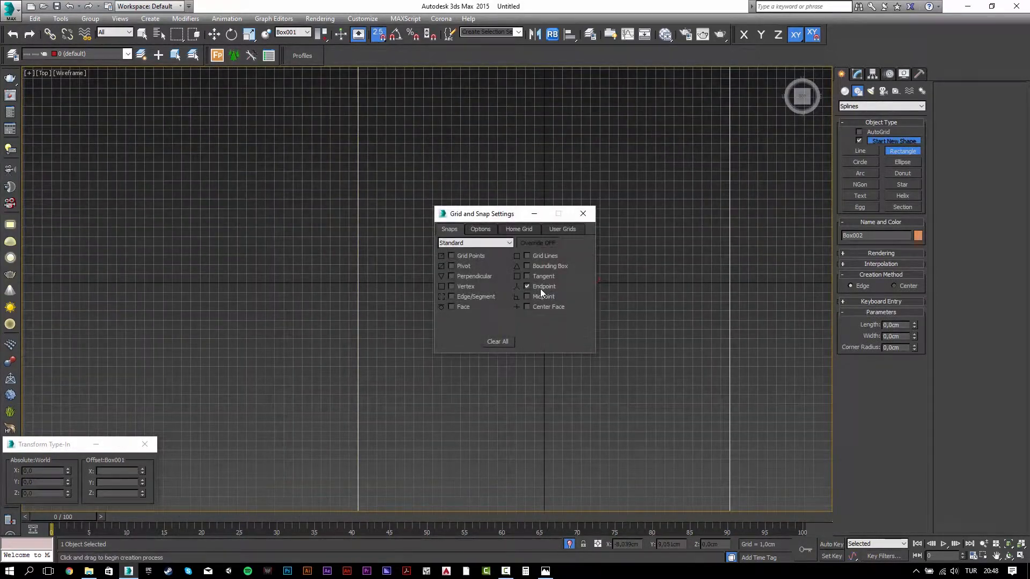
pyautogui.click(458, 255)
pyautogui.click(582, 214)
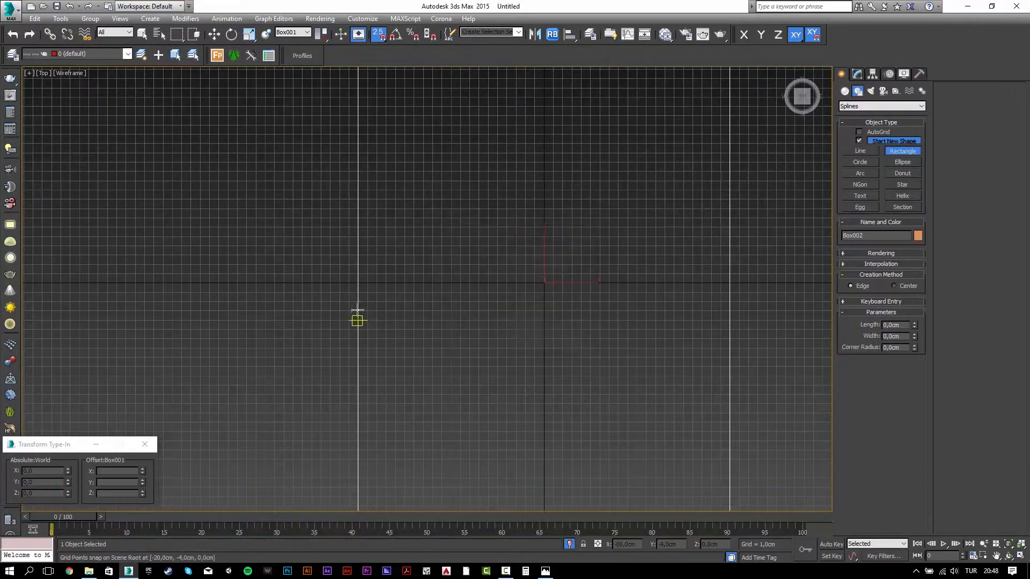
# Draw a rectangle 2 cm long and 40 cm wide across the panel's middle, and view it in shaded perspective.
pyautogui.moveTo(358, 282); pyautogui.dragTo(728, 299)
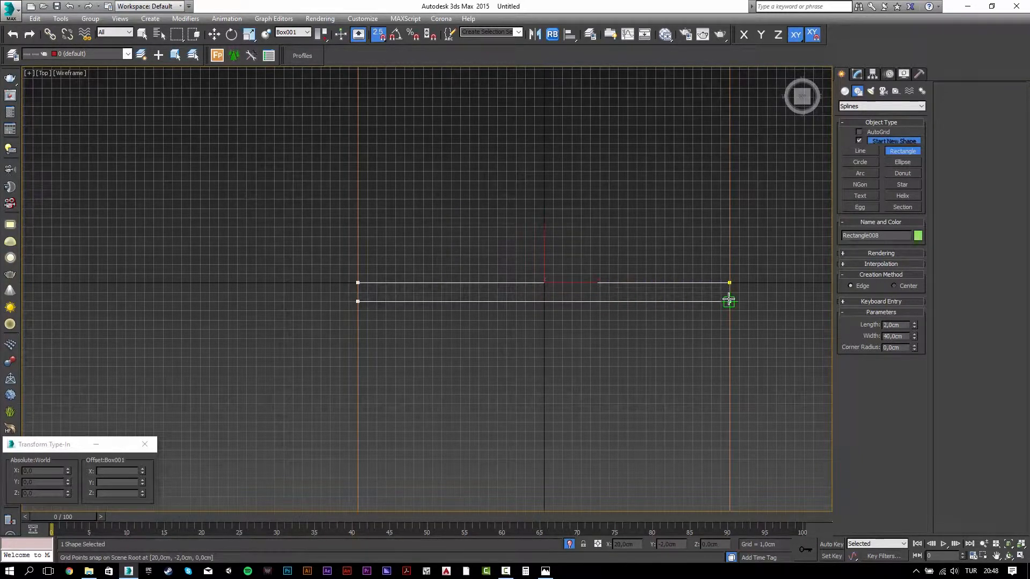
pyautogui.press('w')
pyautogui.press('s')
pyautogui.press('p')
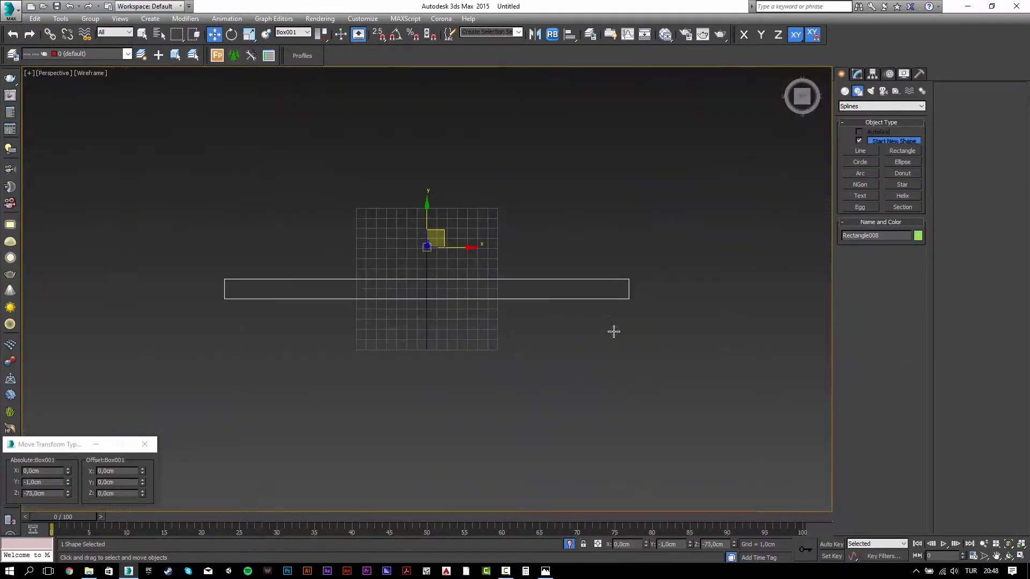
pyautogui.press('F3')
pyautogui.moveTo(612, 333)
pyautogui.keyDown('alt'); pyautogui.mouseDown(button='middle')
pyautogui.moveTo(569, 266)
pyautogui.moveTo(566, 225)
pyautogui.moveTo(533, 308)
pyautogui.moveTo(529, 289)
pyautogui.mouseUp(button='middle'); pyautogui.keyUp('alt')
pyautogui.scroll(-2, 533, 308)
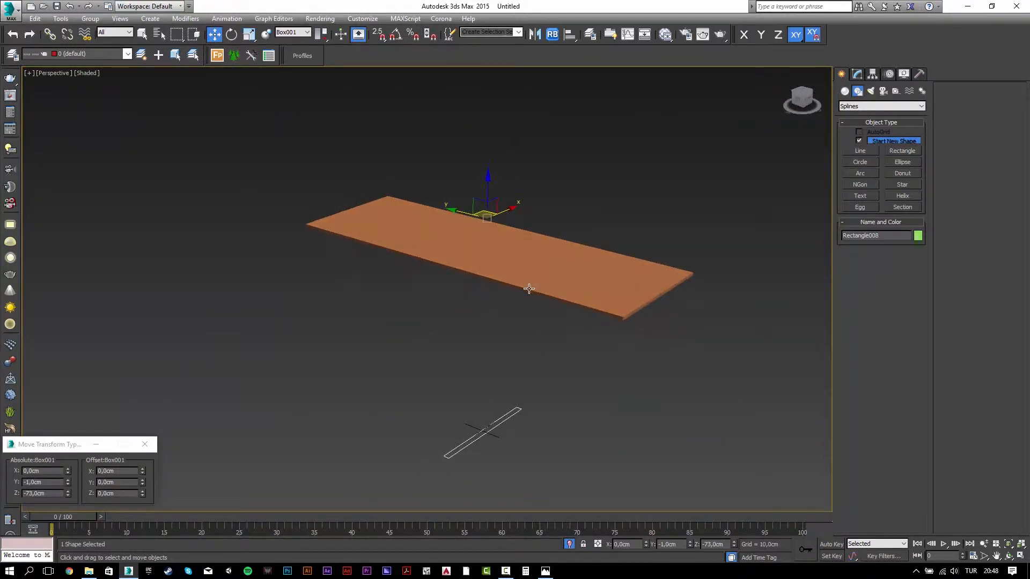
# Set the length of the divider rectangle to 1.5 cm.
pyautogui.click(858, 75)
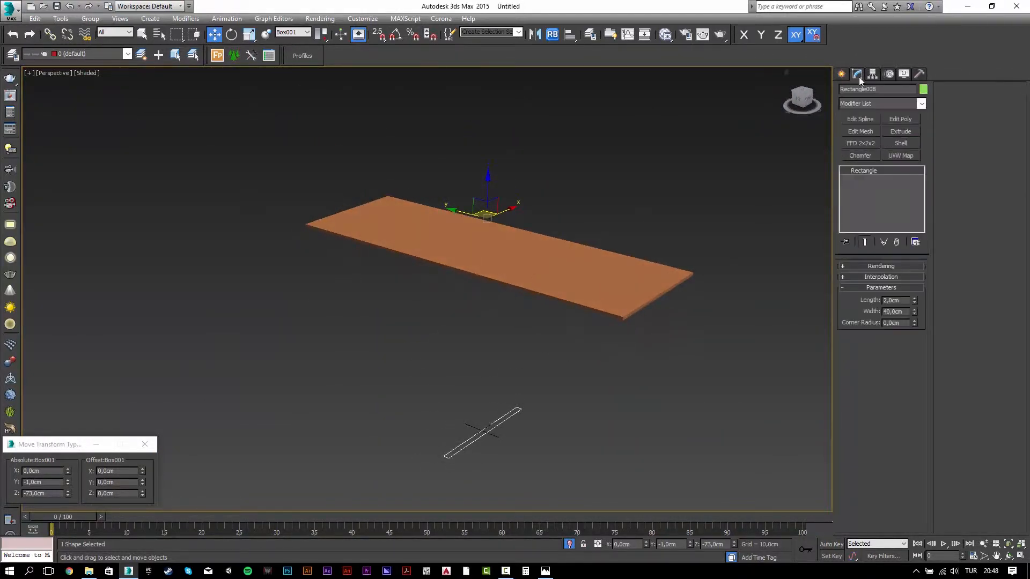
pyautogui.doubleClick(901, 301)
pyautogui.write('1,5')
pyautogui.press('Return')
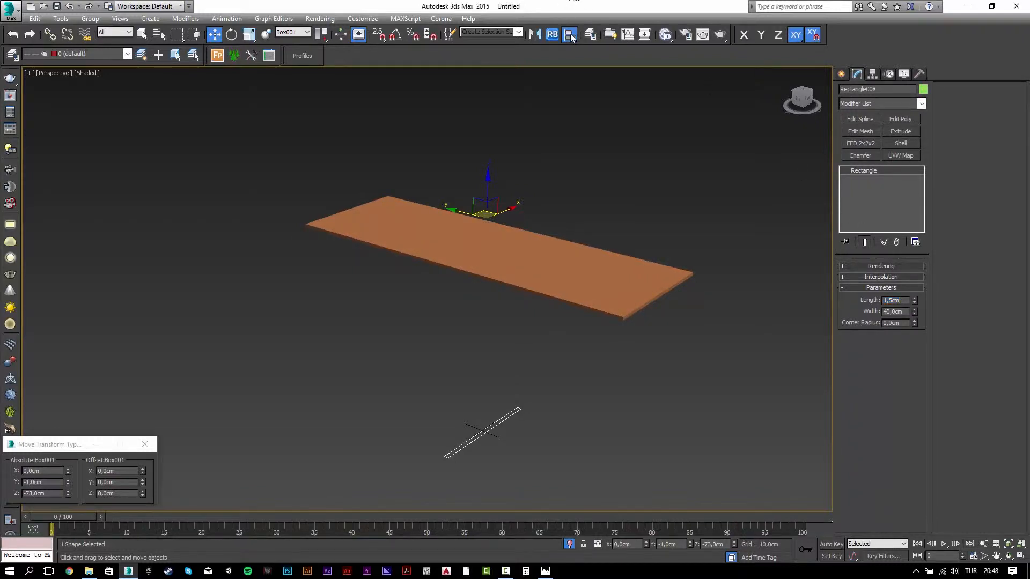
# Align the divider rectangle to the lower panel in Z only, matching its minimum to the panel's maximum.
pyautogui.click(570, 34)
pyautogui.click(490, 267)
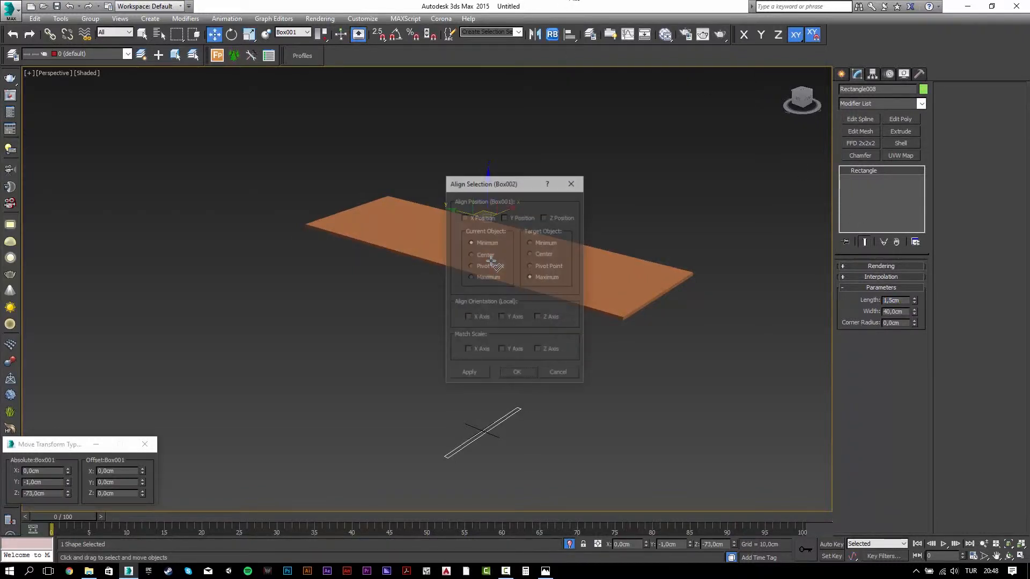
pyautogui.click(544, 217)
pyautogui.click(469, 374)
pyautogui.click(518, 374)
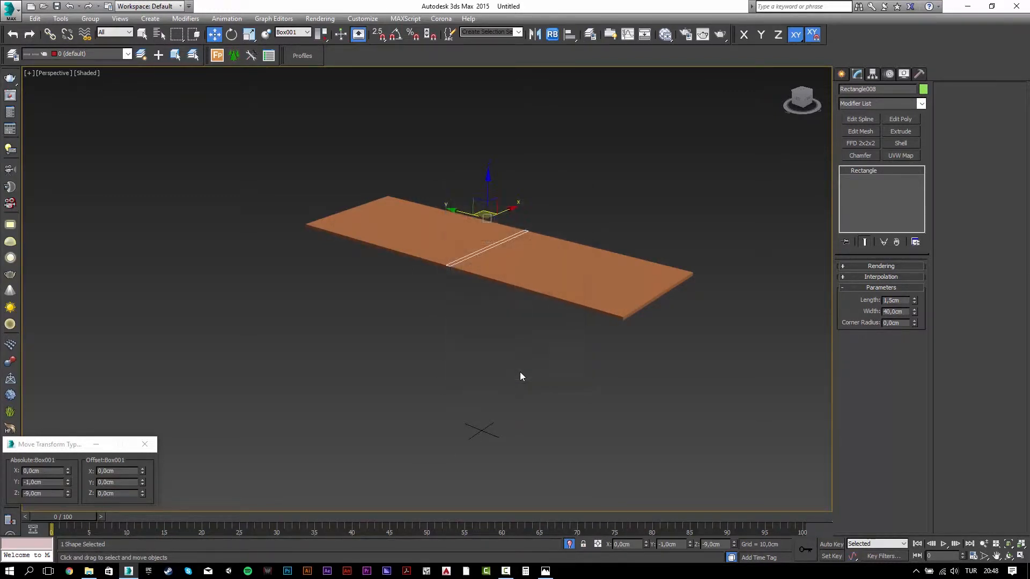
# End the isolation of the lower panel and extrude the divider rectangle 10 cm.
pyautogui.click(566, 543)
pyautogui.moveTo(484, 282); pyautogui.dragTo(479, 322, button='middle')
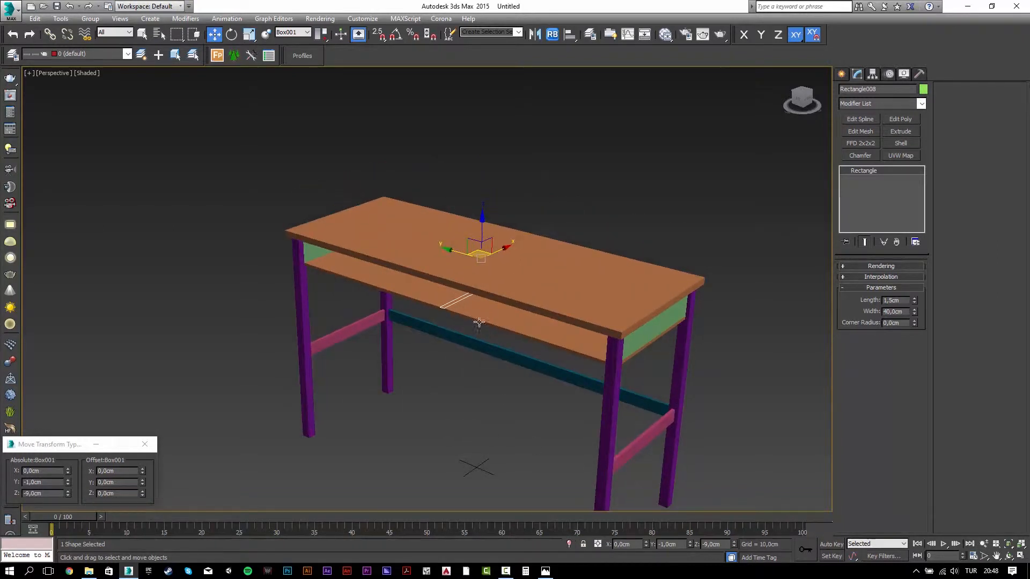
pyautogui.click(664, 323)
pyautogui.hotkey('ctrl', 'z')
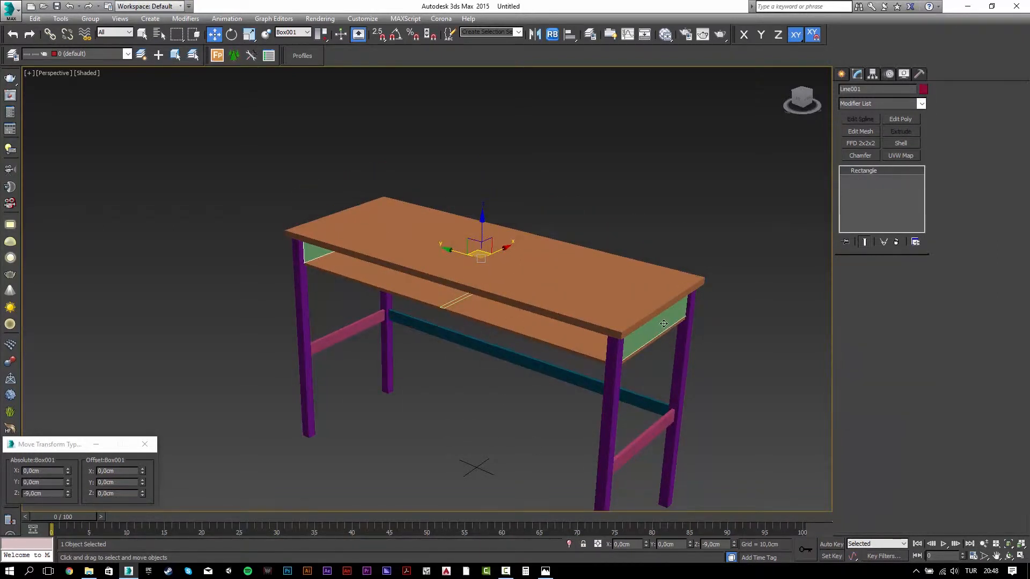
pyautogui.click(900, 132)
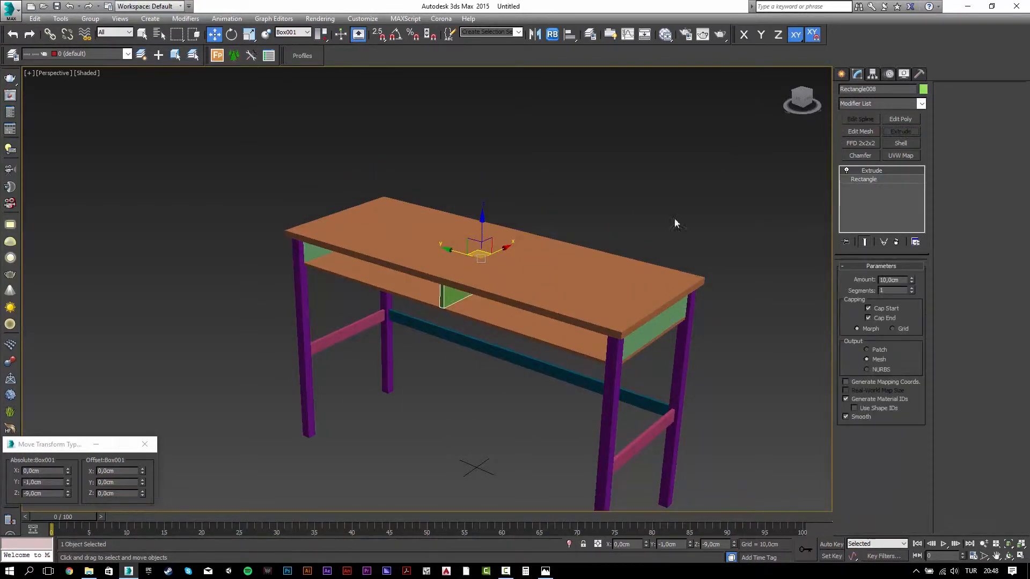
pyautogui.press('z')
pyautogui.scroll(-10, 378, 334)
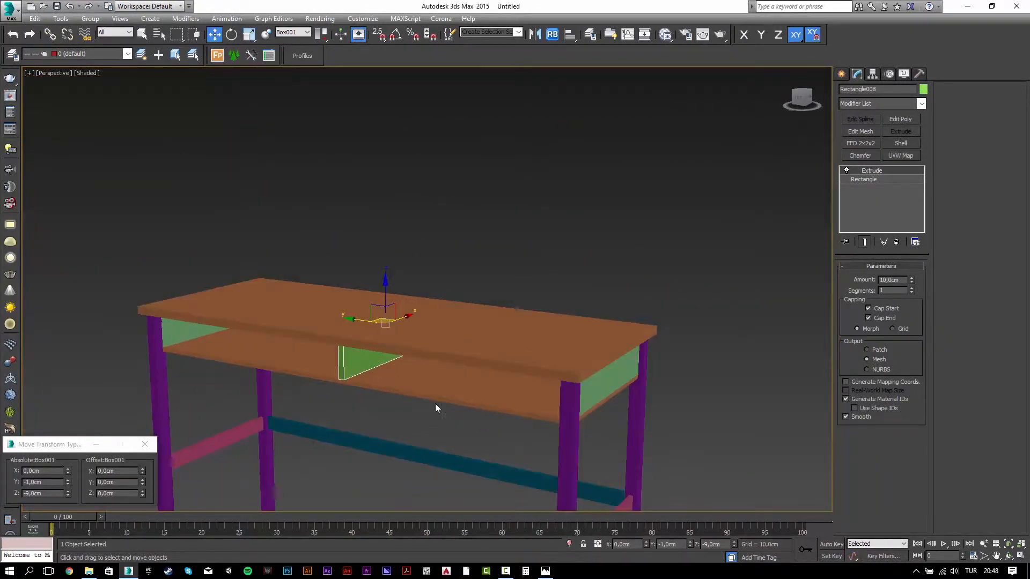
# Check the drawers in the reference picture and view the drawer opening between divider and leg in the left wireframe view.
pyautogui.moveTo(434, 407); pyautogui.dragTo(510, 292, button='middle')
pyautogui.hotkey('alt', 'Tab')
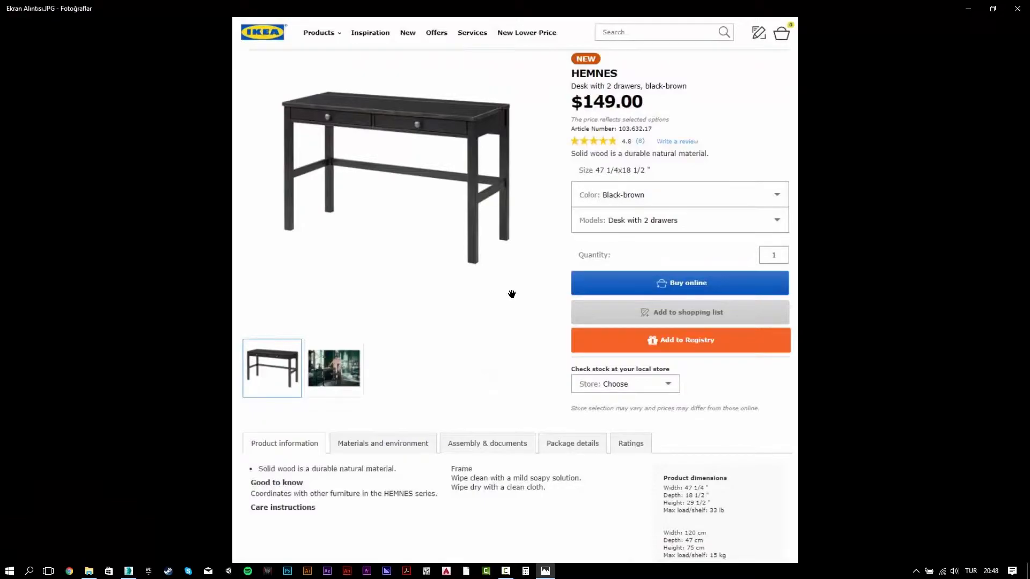
pyautogui.hotkey('alt', 'Tab')
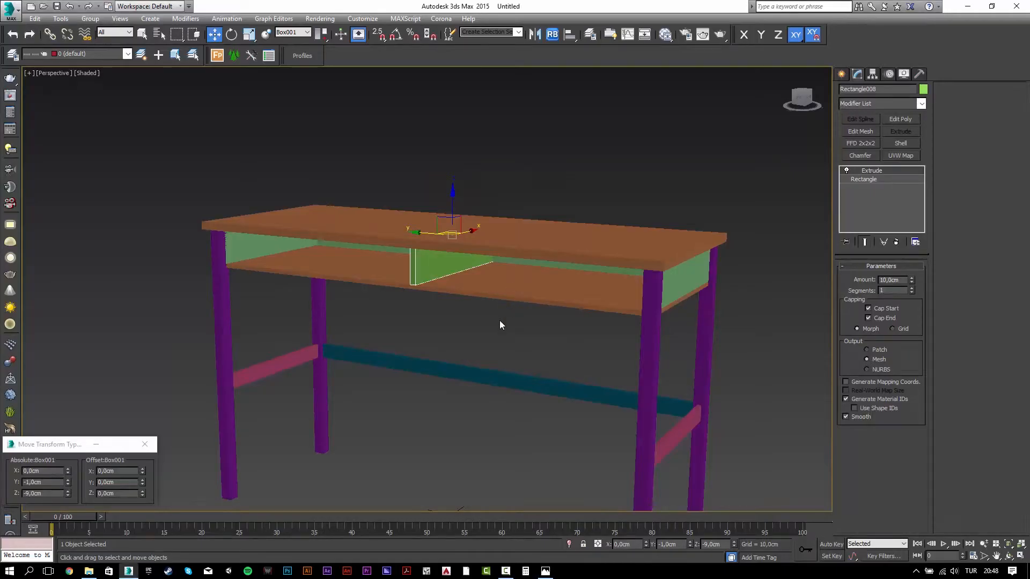
pyautogui.click(500, 320)
pyautogui.press('f')
pyautogui.press('l')
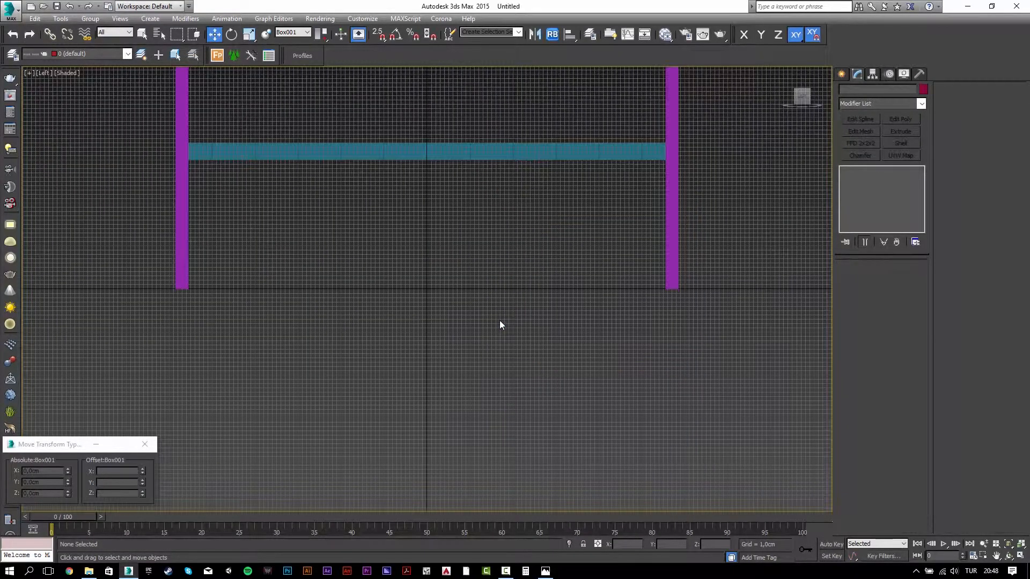
pyautogui.press('z')
pyautogui.moveTo(490, 234); pyautogui.dragTo(430, 378, button='middle')
pyautogui.scroll(4, 538, 272)
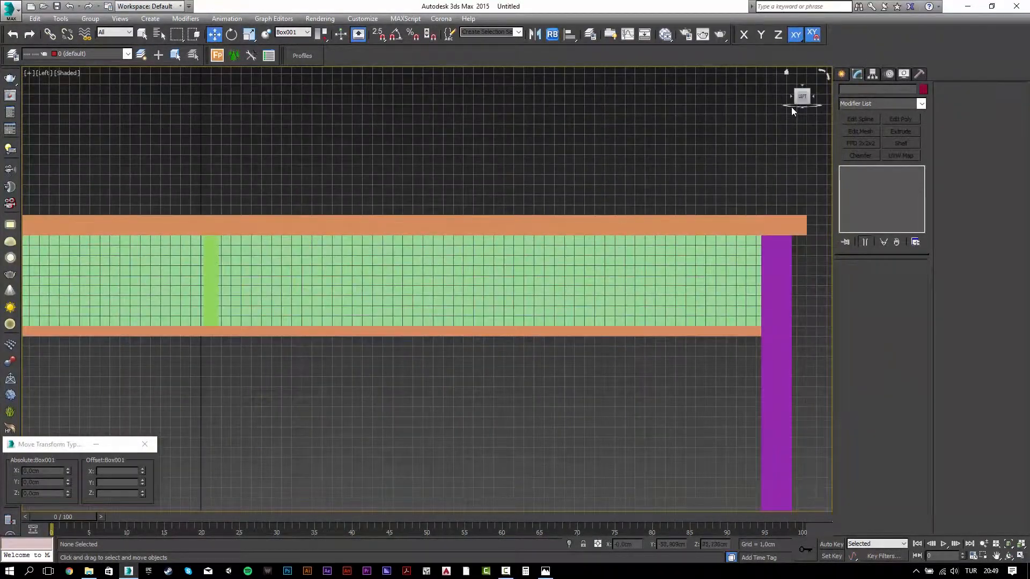
pyautogui.press('F3')
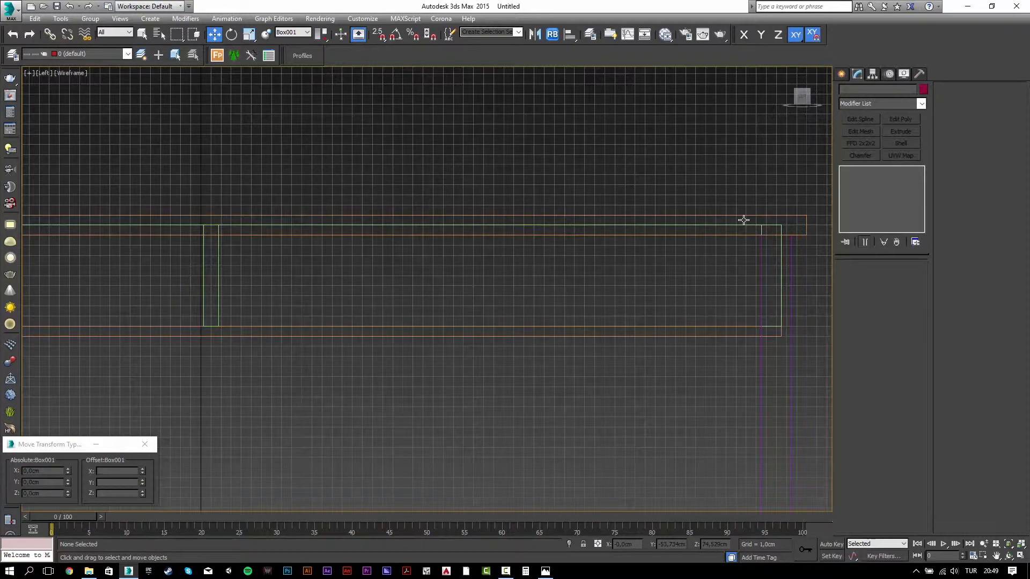
# Draw a snapped rectangle 9 cm long and 53.75 cm wide filling the drawer opening between the middle divider and the leg.
pyautogui.rightClick(379, 35)
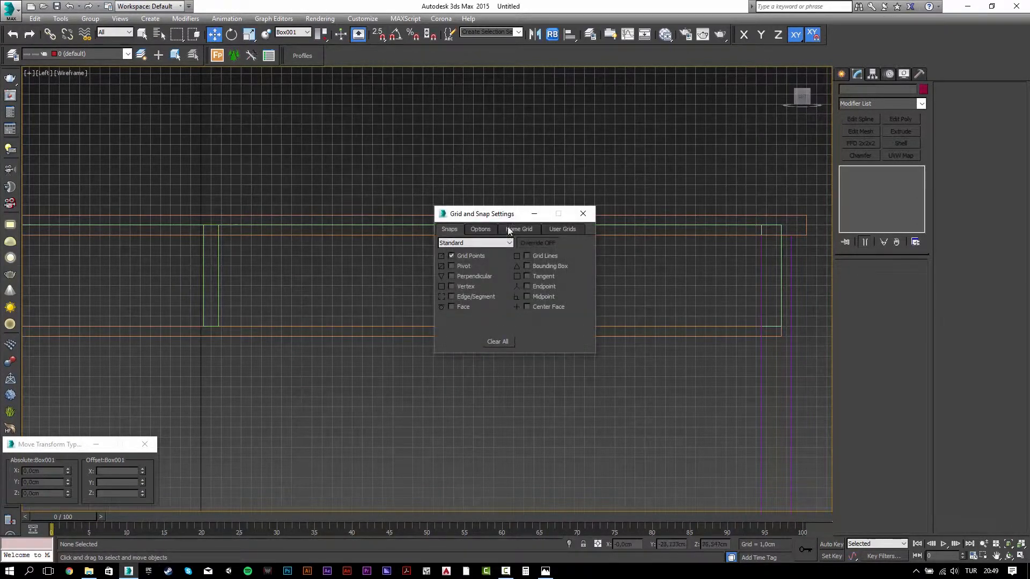
pyautogui.click(583, 213)
pyautogui.click(840, 73)
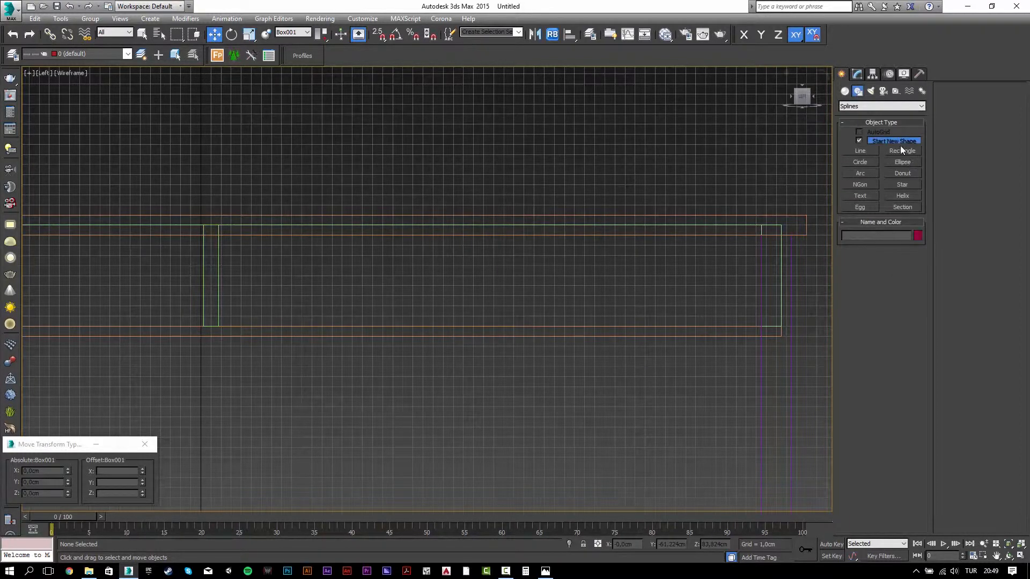
pyautogui.press('s')
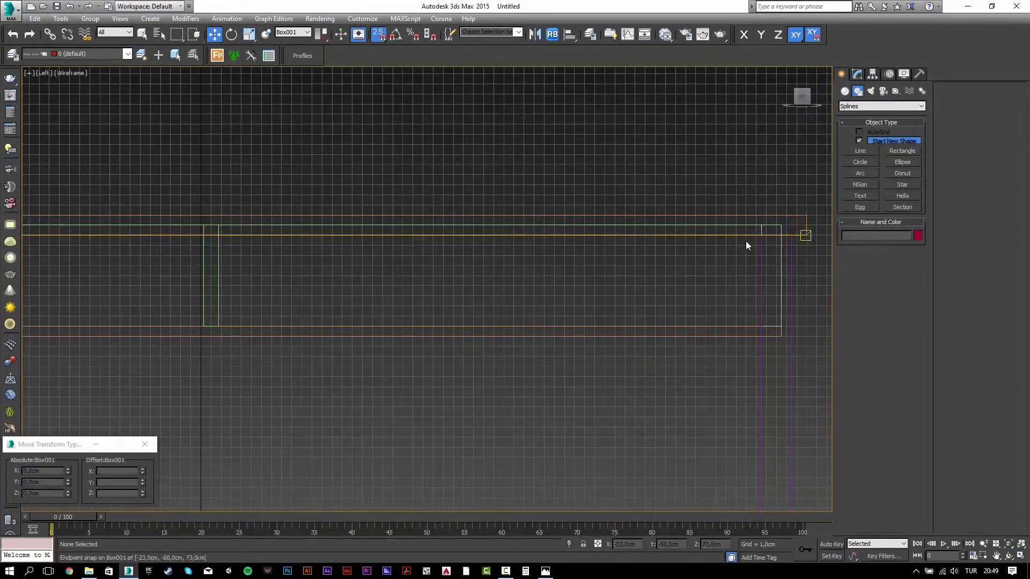
pyautogui.click(915, 152)
pyautogui.moveTo(761, 234); pyautogui.dragTo(216, 326)
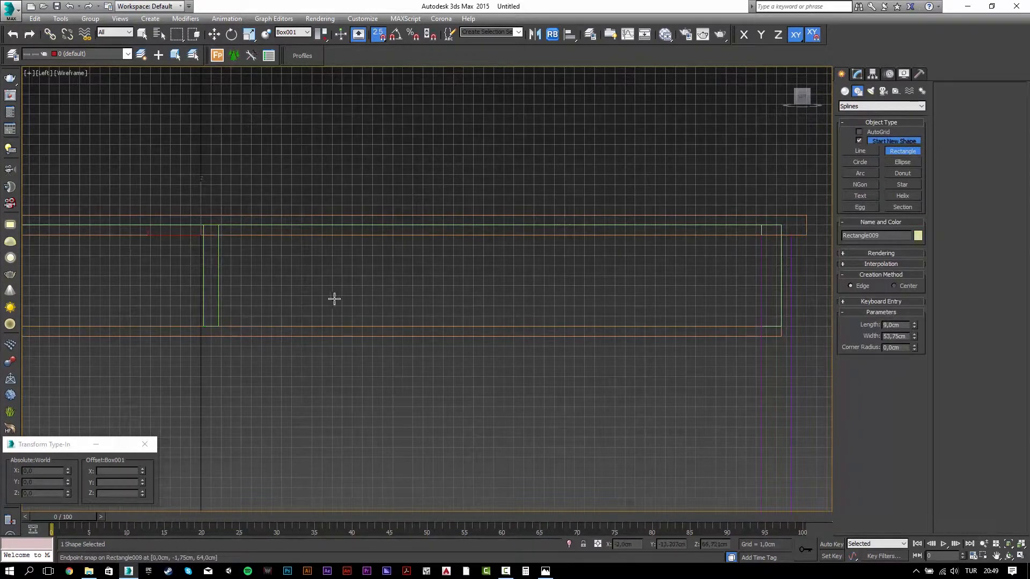
pyautogui.press('s')
pyautogui.press('w')
# Try lengths of 8, 8.5 and 8.4 cm for the drawer front rectangle and settle on 8.2 cm.
pyautogui.click(856, 74)
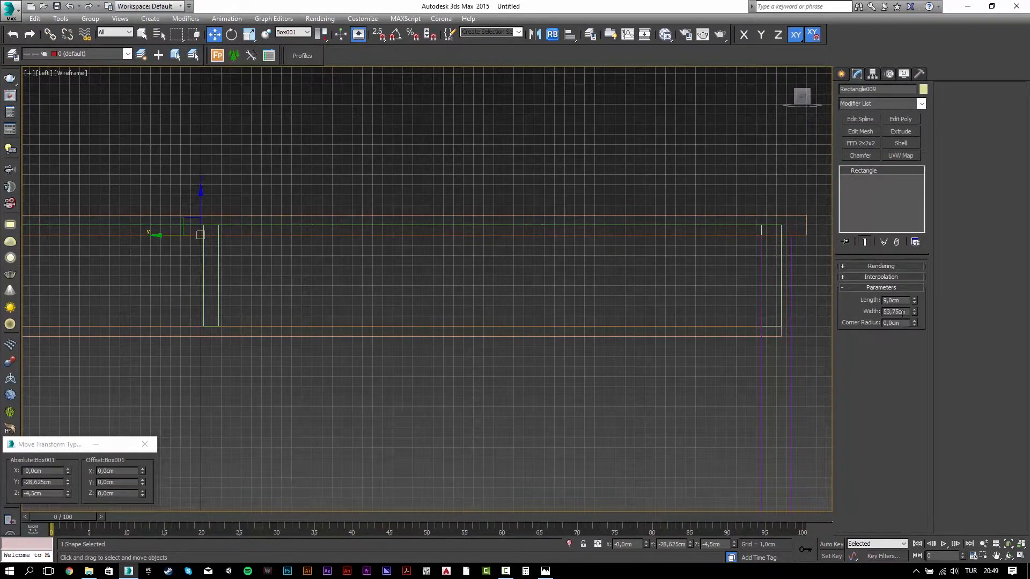
pyautogui.doubleClick(901, 300)
pyautogui.write('8')
pyautogui.press('Return')
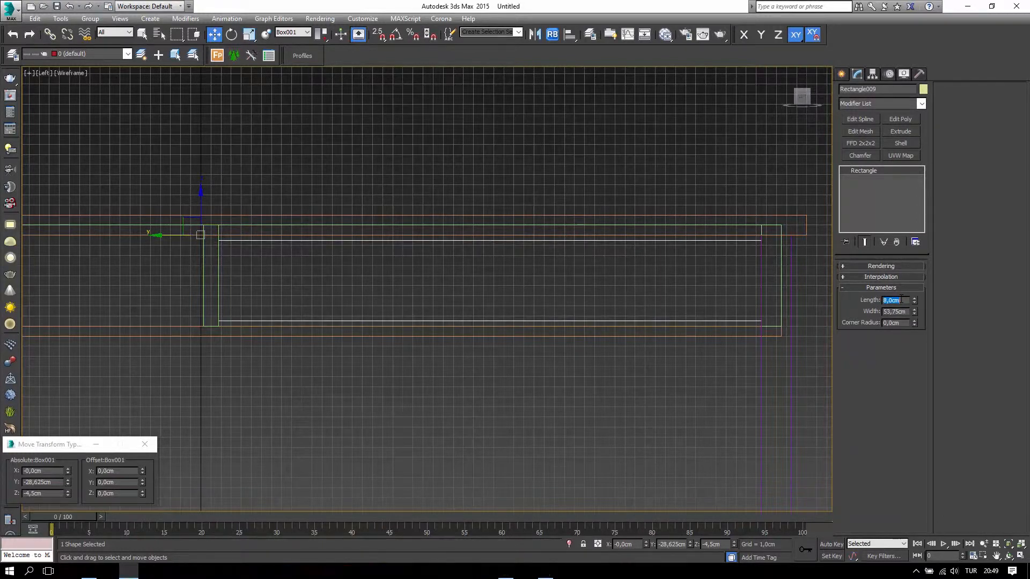
pyautogui.write('8')
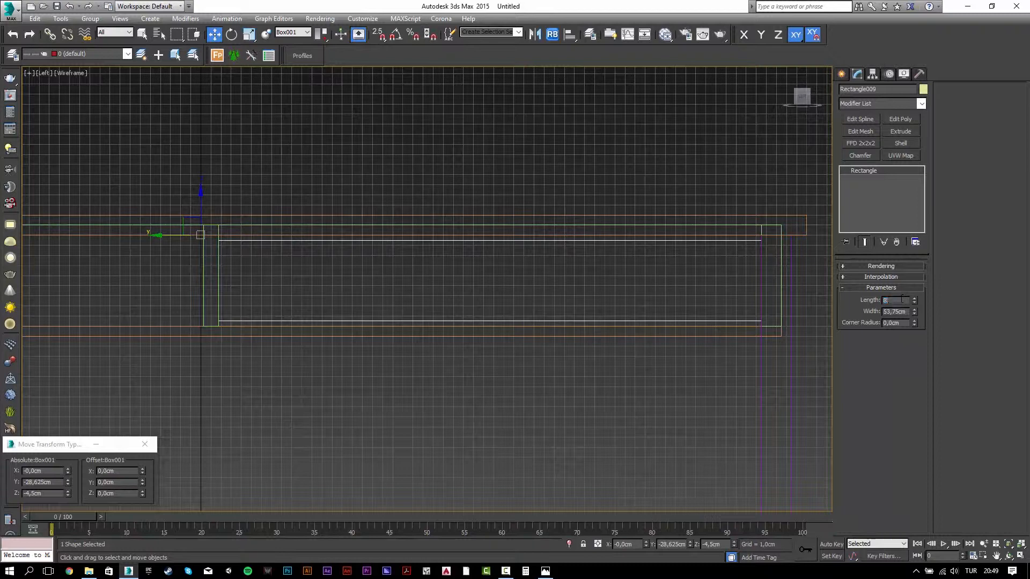
pyautogui.write(',5')
pyautogui.press('Return')
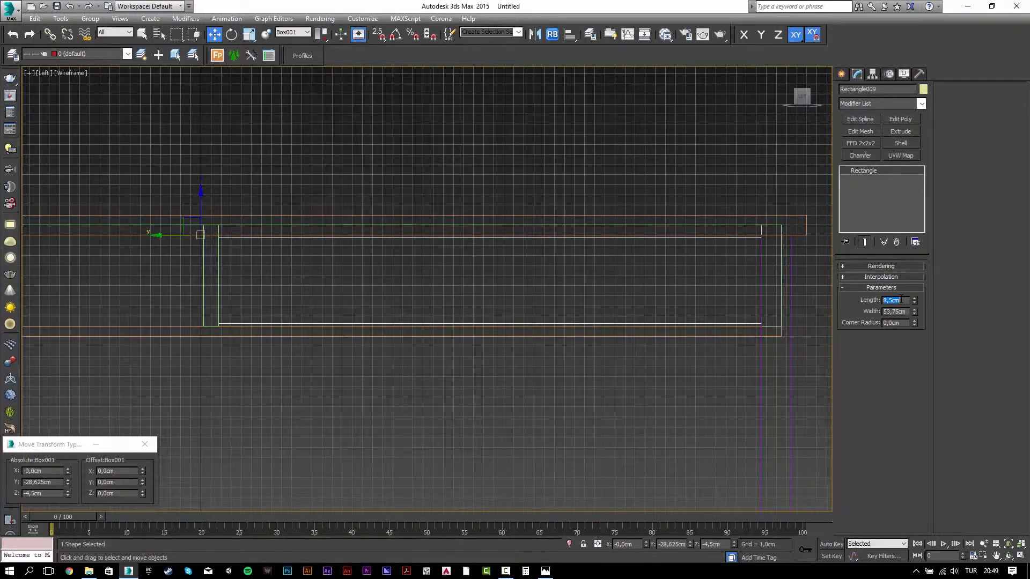
pyautogui.write('8,4')
pyautogui.press('Return')
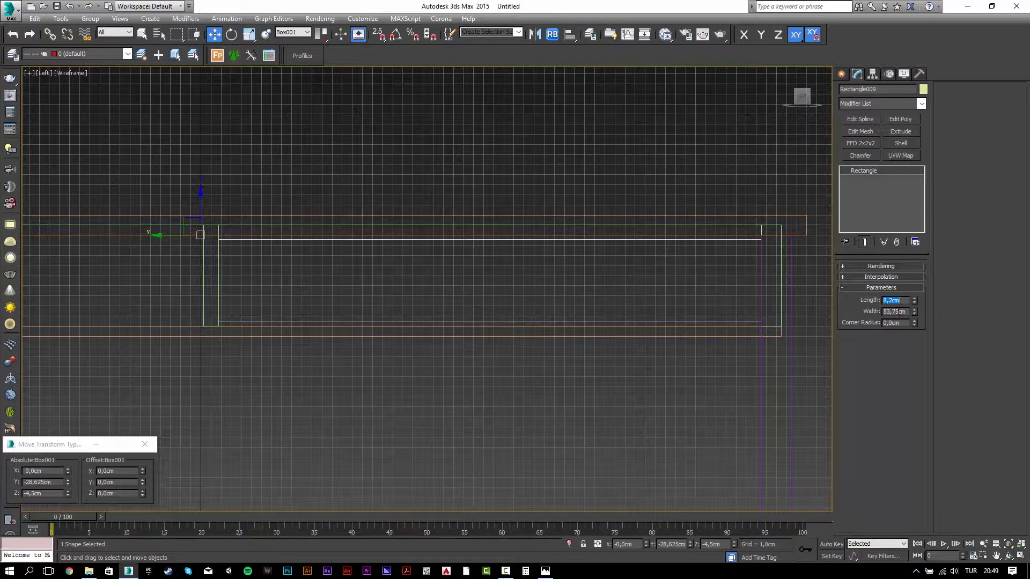
# Set the width of the drawer front rectangle to 53 cm.
pyautogui.click(899, 311)
pyautogui.press('BackSpace')
pyautogui.press('Return')
pyautogui.moveTo(306, 272); pyautogui.dragTo(317, 273, button='middle')
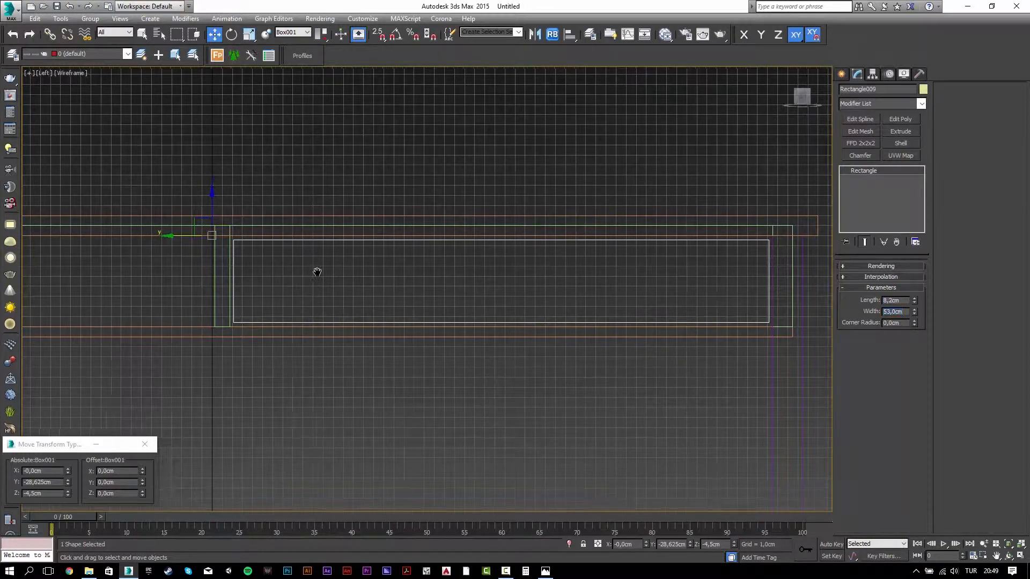
# In shaded perspective, align the drawer front rectangle to the lower panel in X only, minimum to minimum.
pyautogui.press('p')
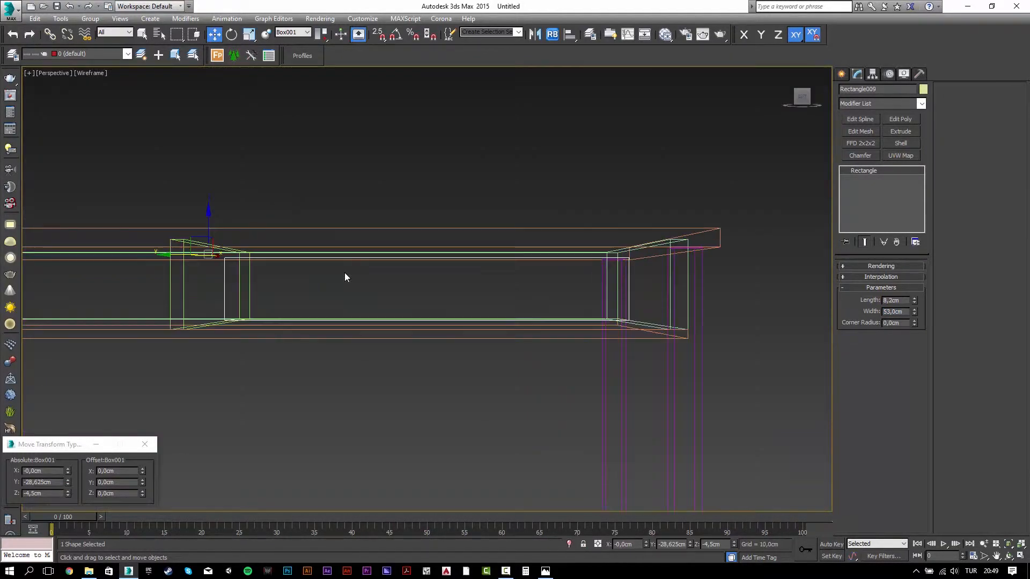
pyautogui.press('F3')
pyautogui.keyDown('alt'); pyautogui.moveTo(480, 262); pyautogui.dragTo(485, 159, button='middle'); pyautogui.keyUp('alt')
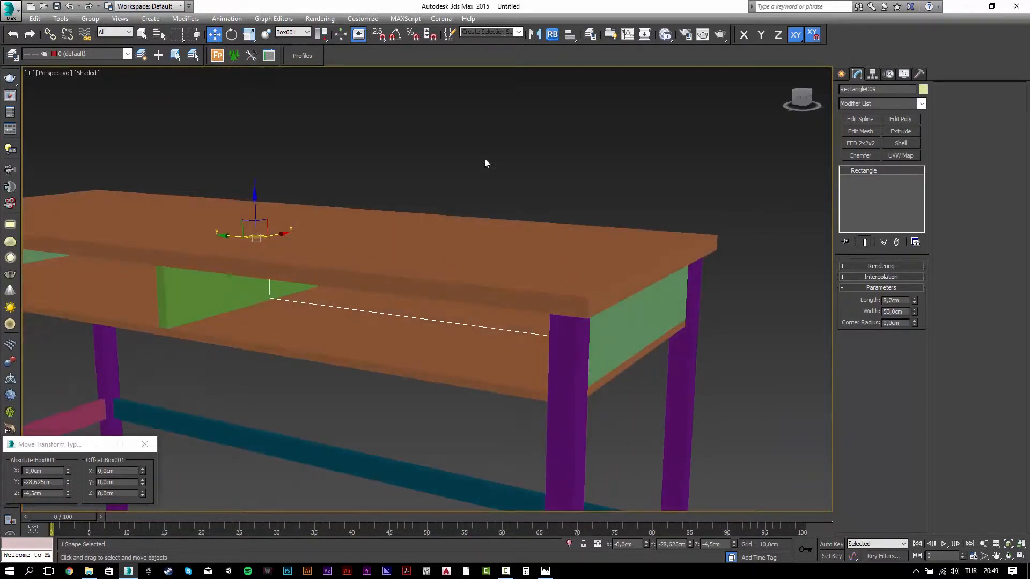
pyautogui.click(569, 34)
pyautogui.click(377, 334)
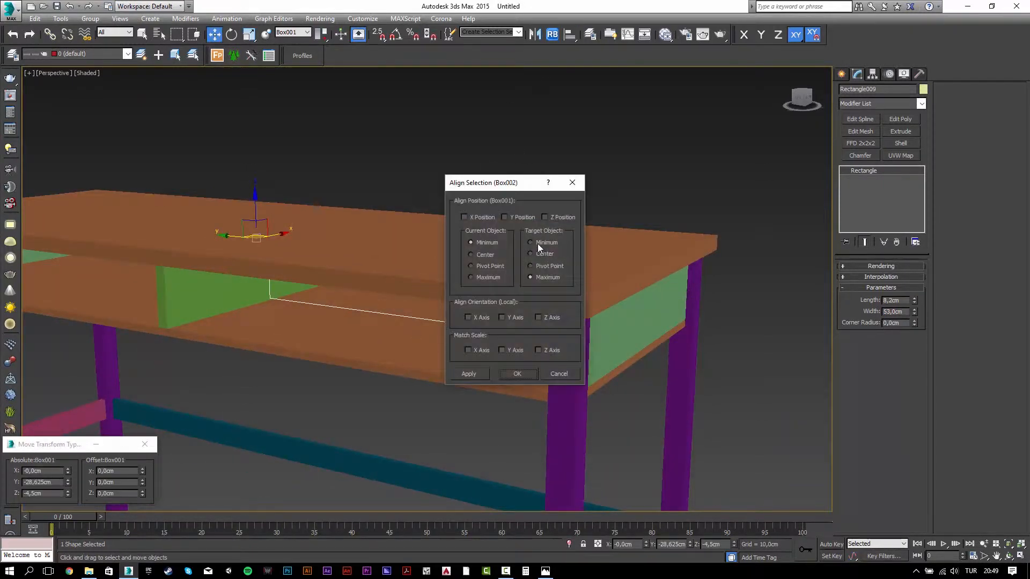
pyautogui.click(478, 217)
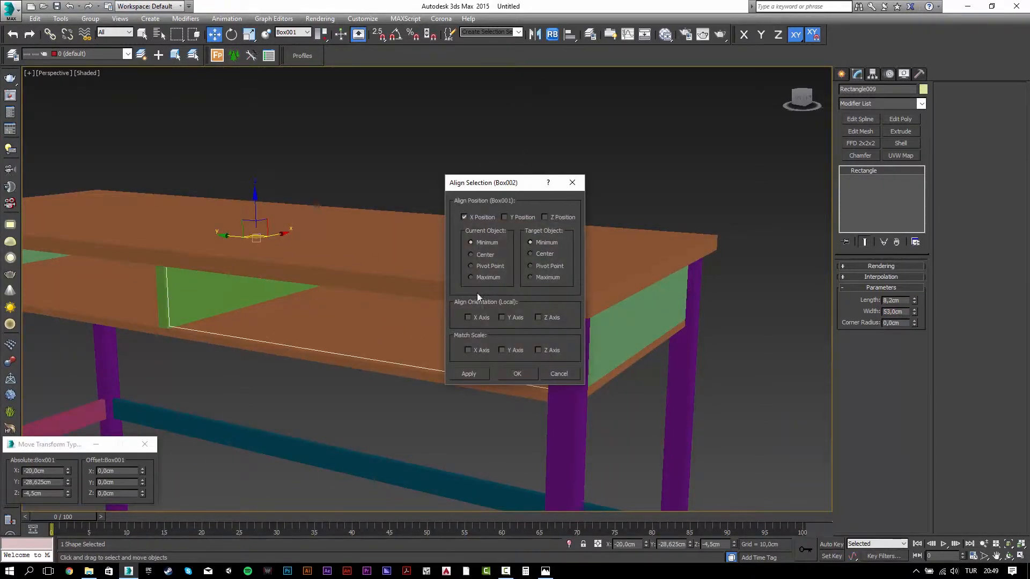
pyautogui.click(517, 374)
# Extrude the drawer front rectangle by -2 cm.
pyautogui.click(900, 131)
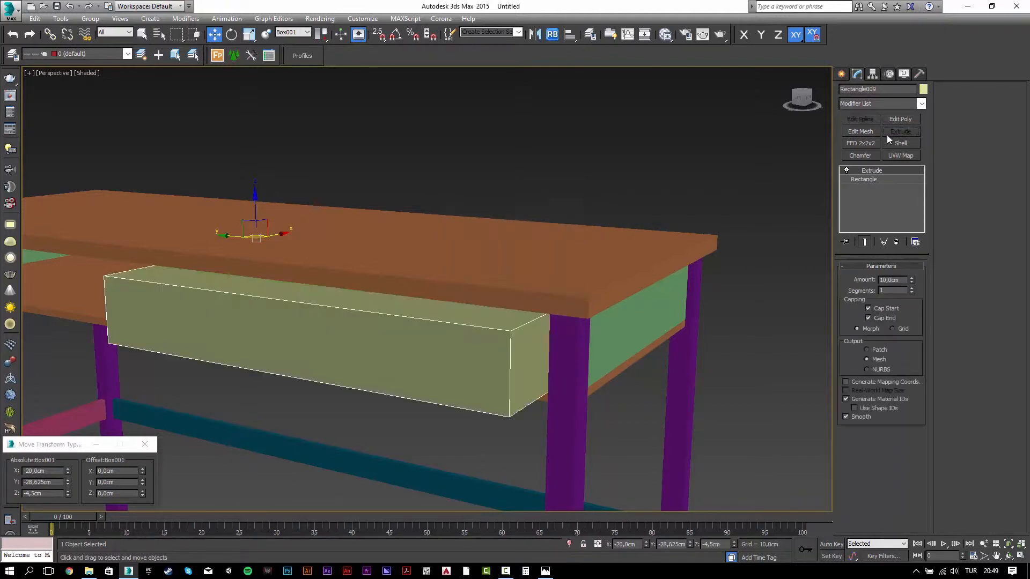
pyautogui.doubleClick(901, 279)
pyautogui.write('-2')
pyautogui.press('Return')
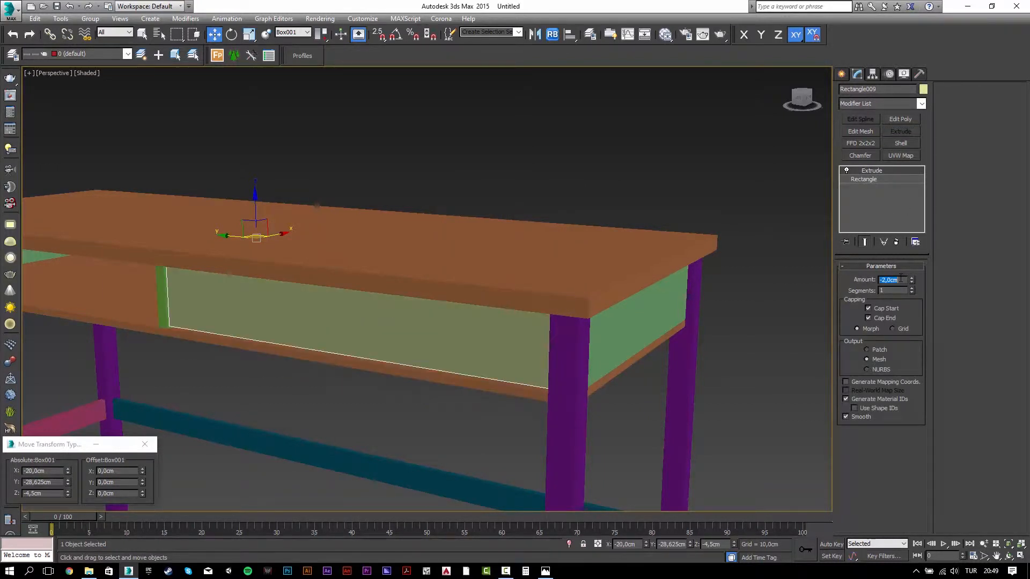
pyautogui.click(535, 35)
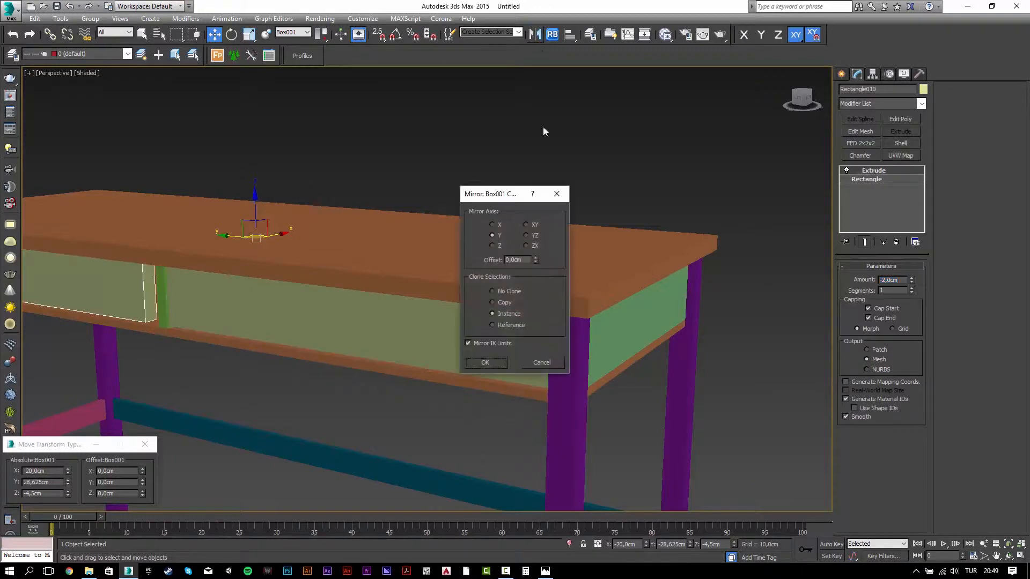
pyautogui.click(541, 361)
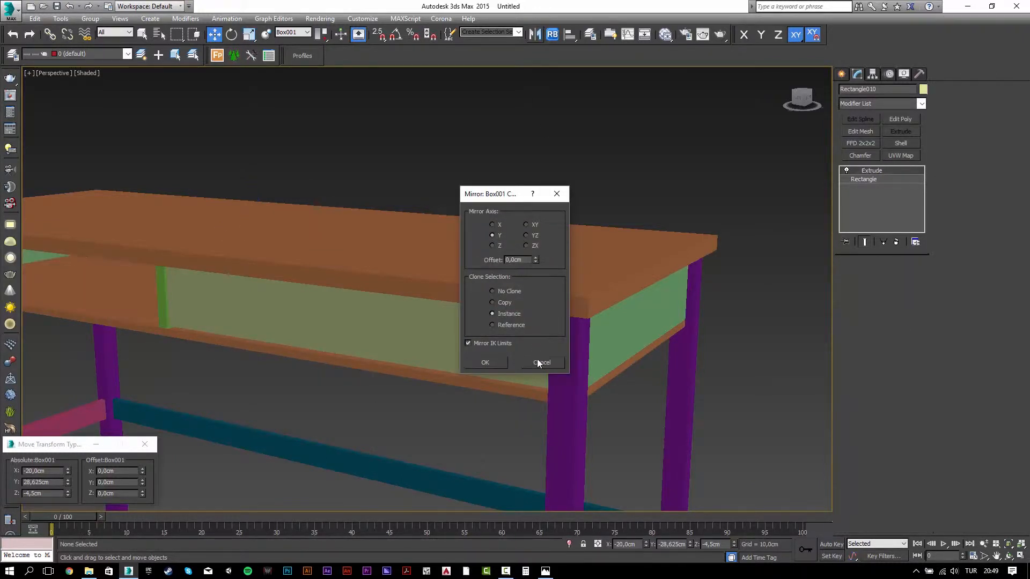
pyautogui.moveTo(167, 259); pyautogui.dragTo(457, 260, button='middle')
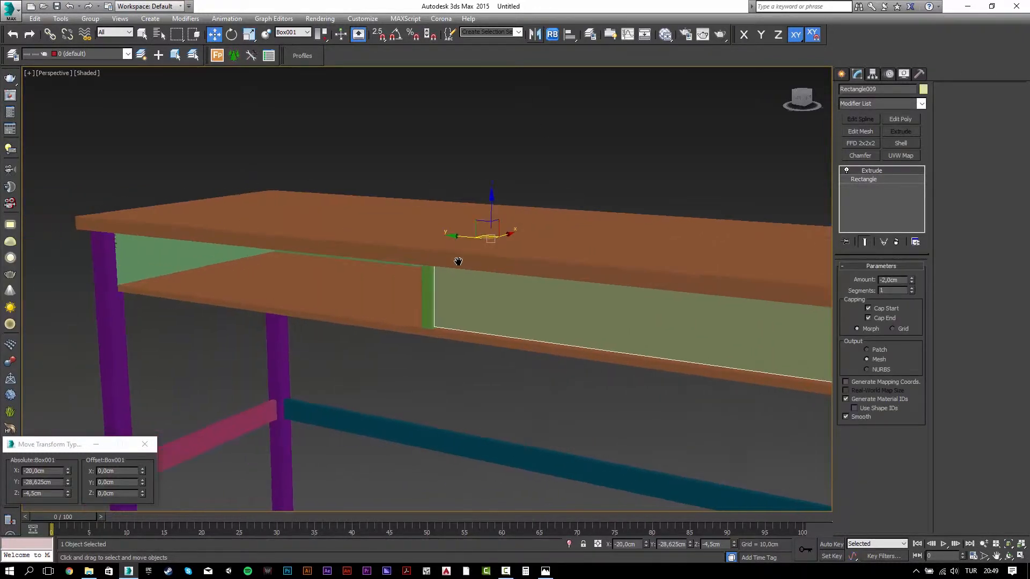
# Pick the middle divider as the reference coordinate system for transforming the drawer front.
pyautogui.click(298, 33)
pyautogui.click(291, 105)
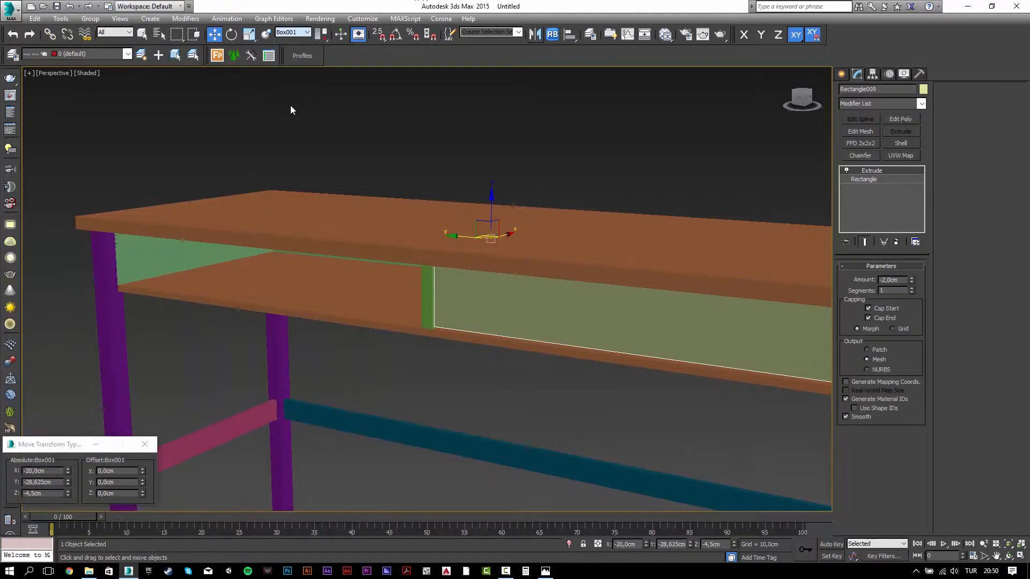
pyautogui.click(428, 287)
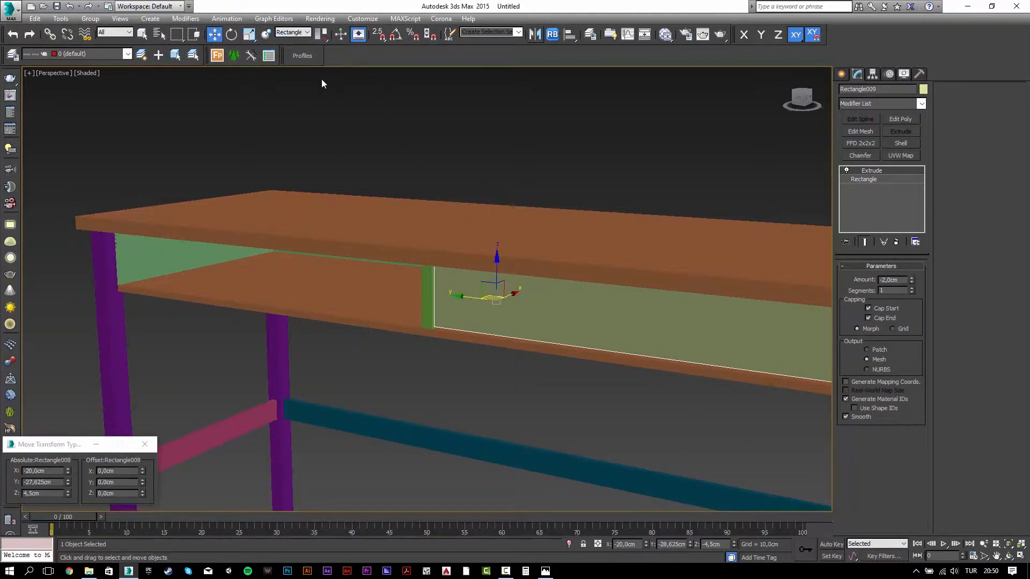
# Mirror the drawer front across the middle divider on the Y axis as an instance with 0 cm offset.
pyautogui.click(536, 33)
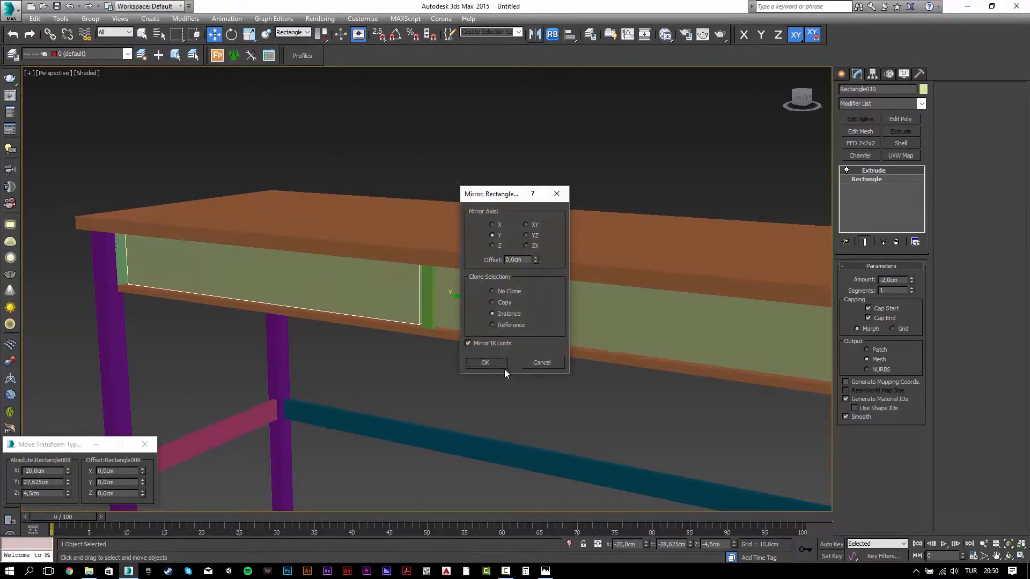
pyautogui.click(501, 361)
pyautogui.click(532, 160)
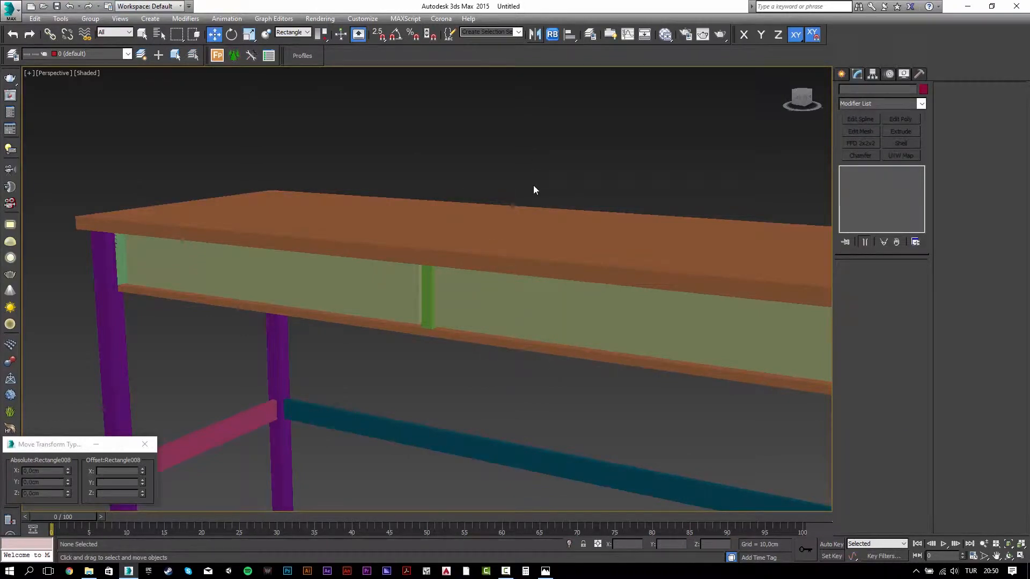
# Align the middle divider to the tabletop in Y only, center to center.
pyautogui.press('z')
pyautogui.keyDown('alt'); pyautogui.moveTo(539, 217); pyautogui.dragTo(378, 317, button='middle'); pyautogui.keyUp('alt')
pyautogui.press('z')
pyautogui.click(550, 351)
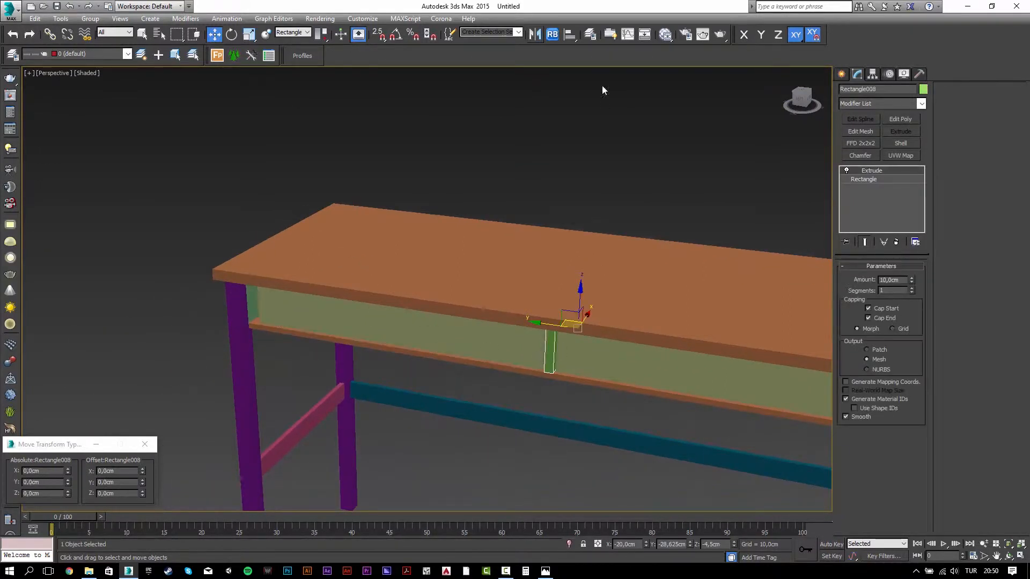
pyautogui.click(568, 35)
pyautogui.click(496, 288)
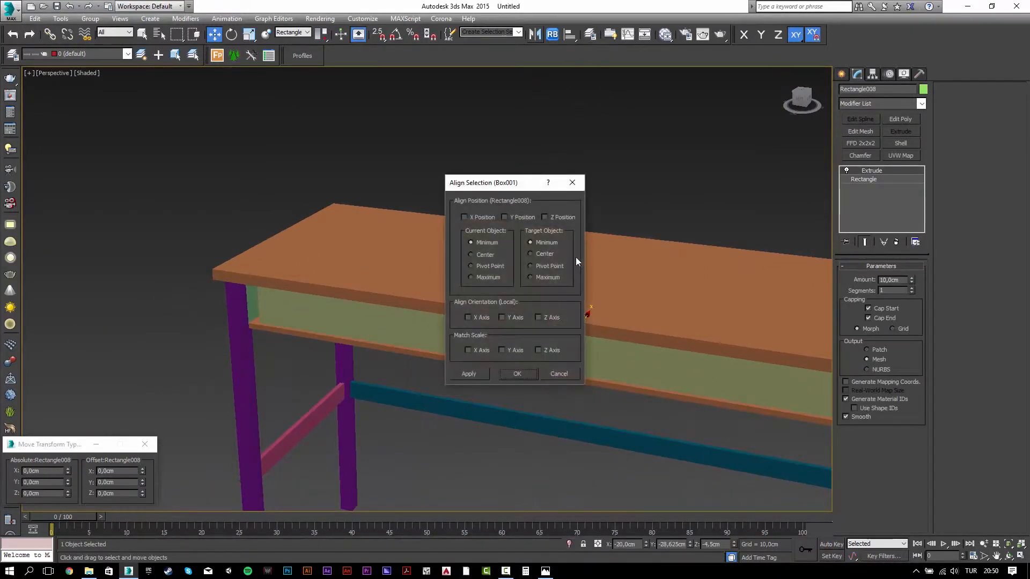
pyautogui.moveTo(512, 185); pyautogui.dragTo(739, 182)
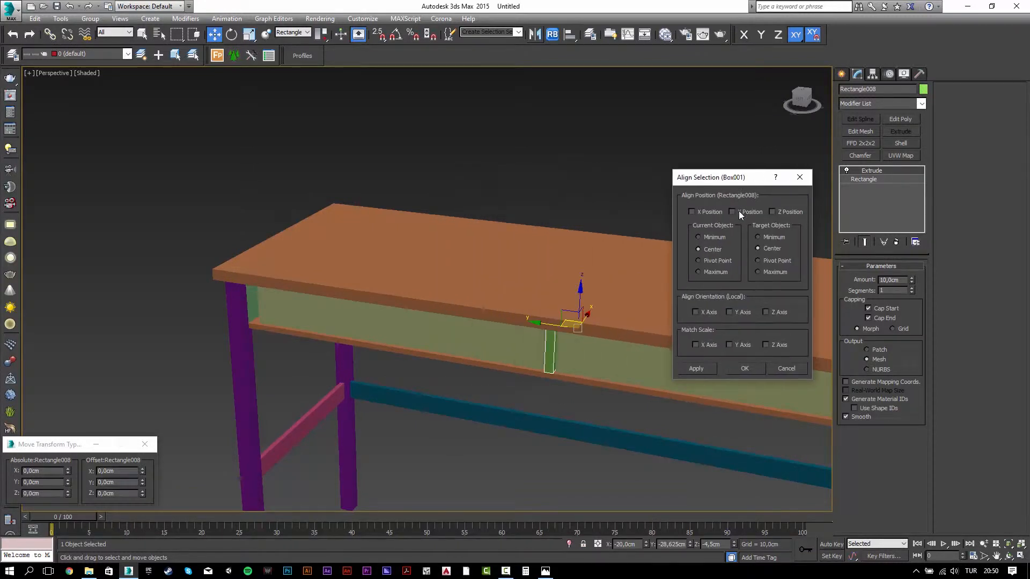
pyautogui.click(739, 211)
pyautogui.click(743, 369)
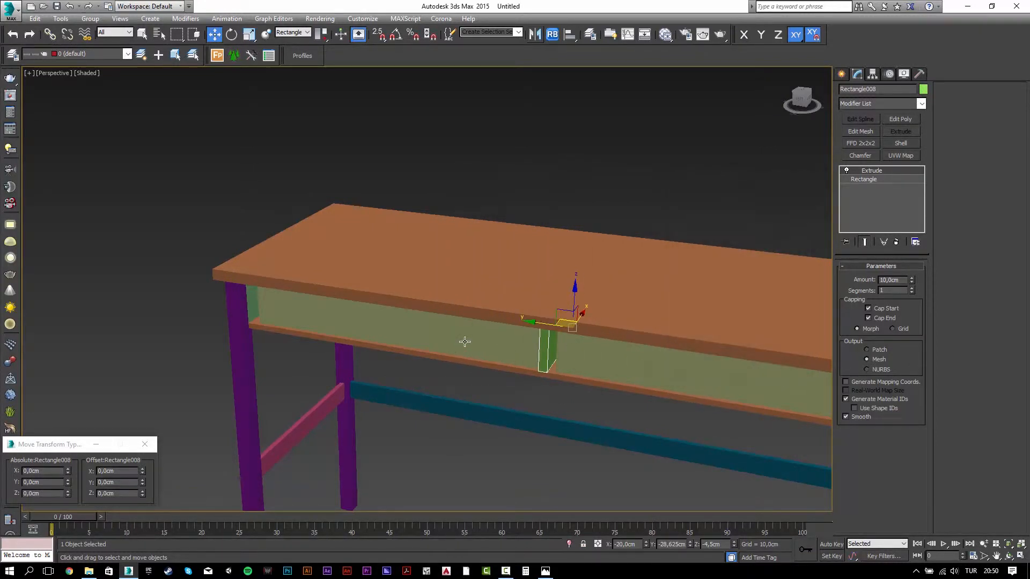
# Delete both drawer fronts on either side of the middle divider.
pyautogui.click(465, 342)
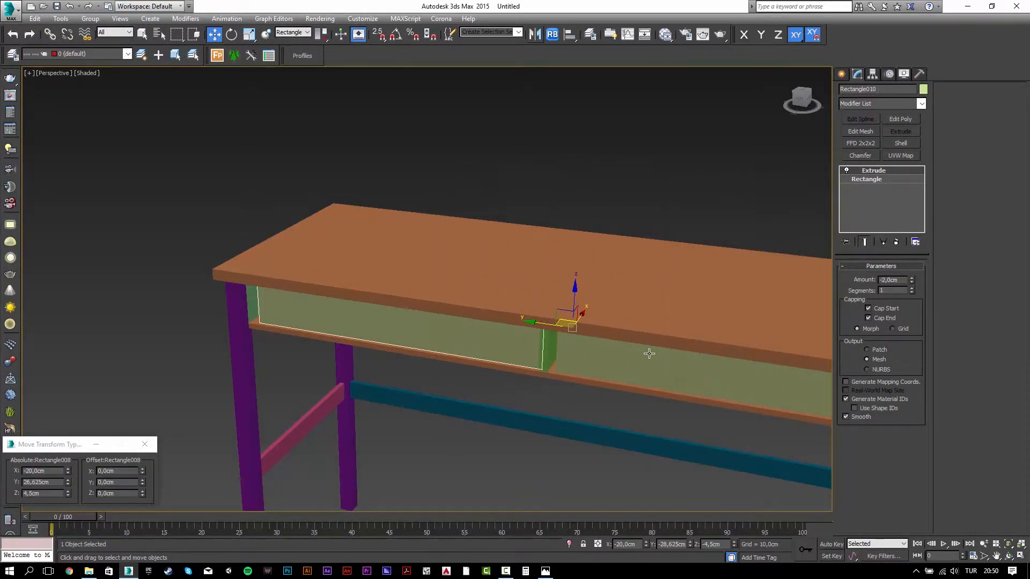
pyautogui.press('Delete')
pyautogui.click(648, 352)
pyautogui.press('Delete')
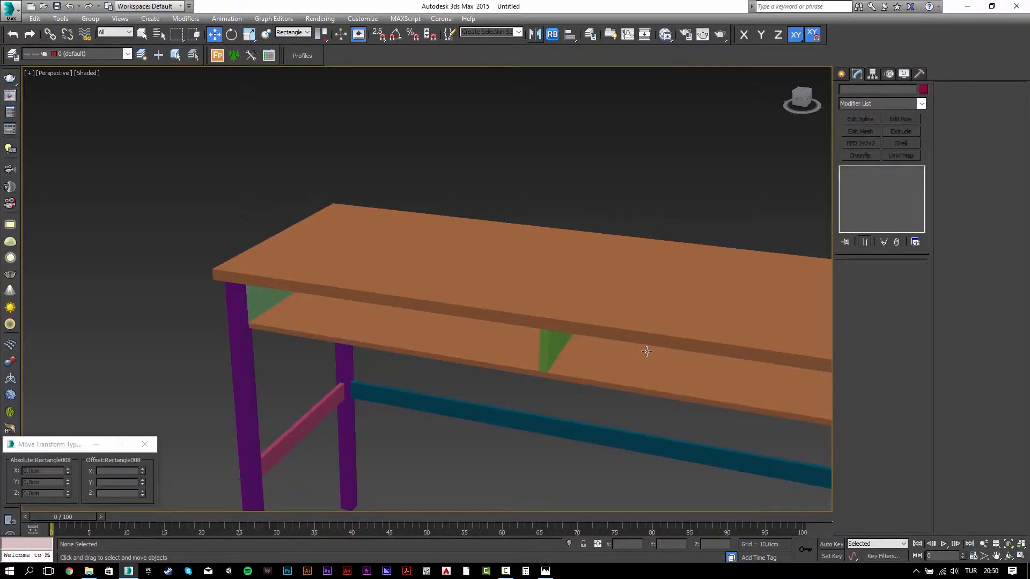
# In the wireframe left view, draw a snapped rectangle about 9 by 54.75 cm filling the opening between the middle divider and the leg.
pyautogui.press('l')
pyautogui.scroll(2, 559, 260)
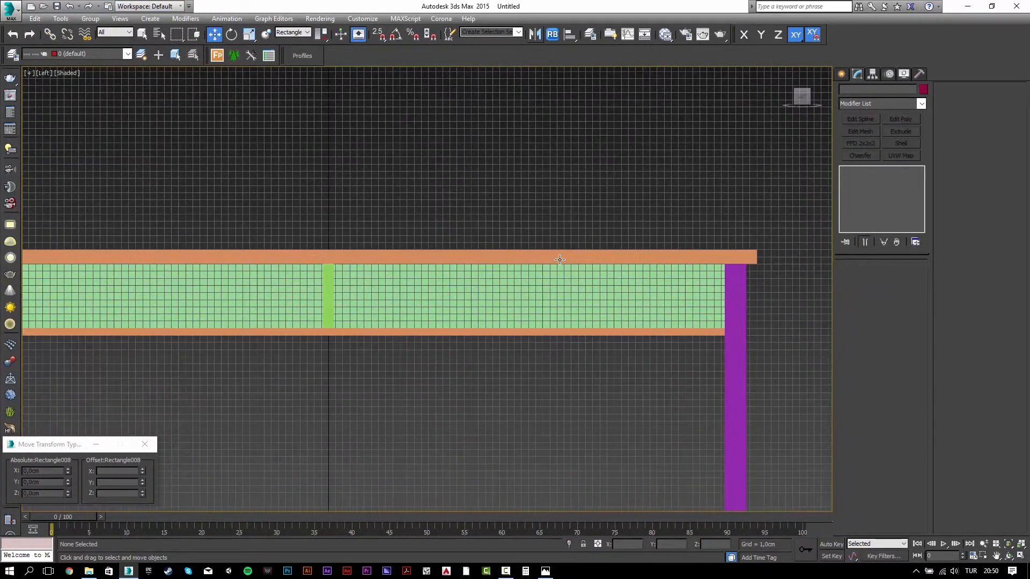
pyautogui.press('F3')
pyautogui.scroll(1, 559, 260)
pyautogui.click(841, 73)
pyautogui.click(893, 151)
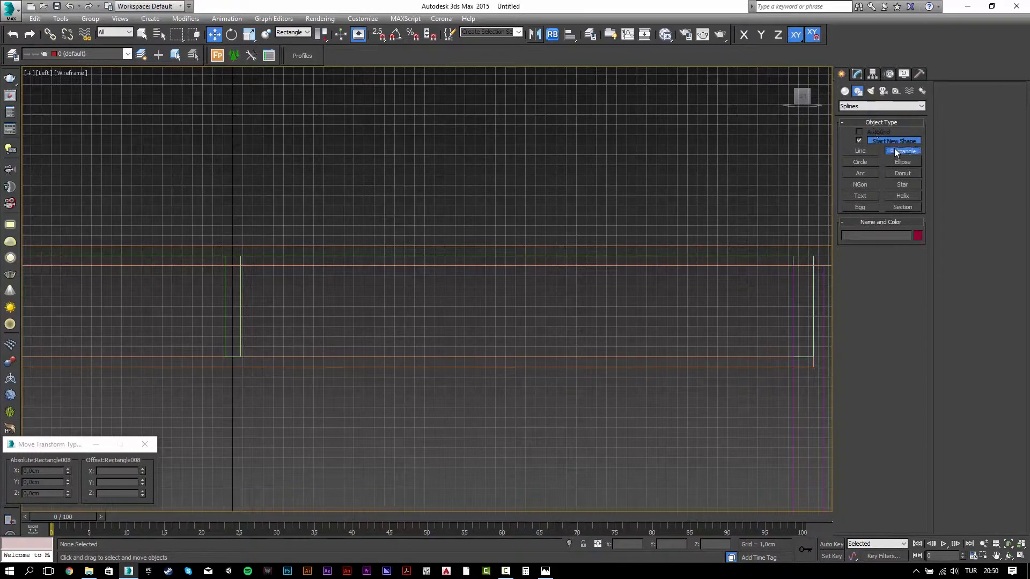
pyautogui.press('s')
pyautogui.moveTo(792, 265); pyautogui.dragTo(242, 352)
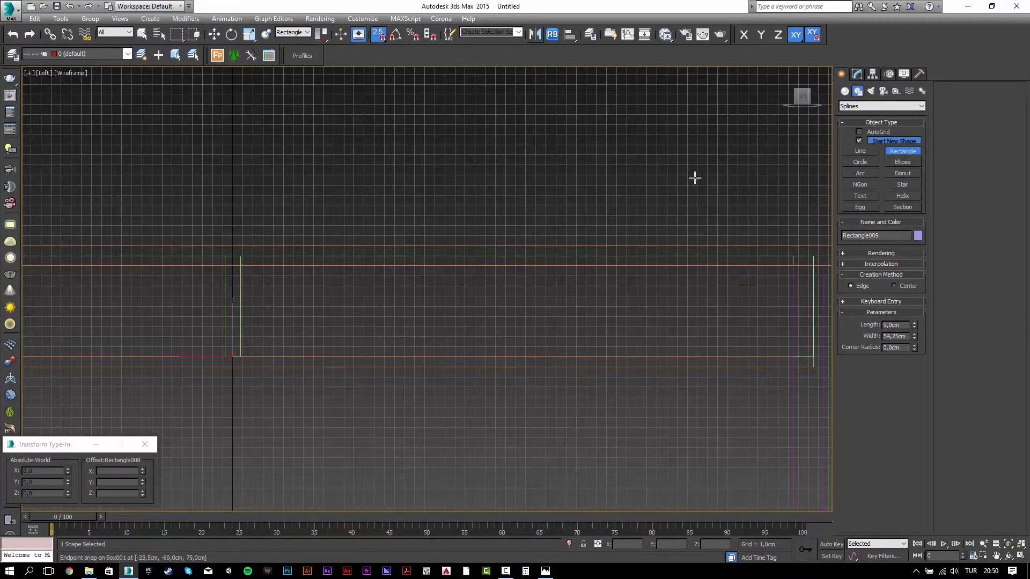
# Set the new drawer front rectangle's length to 8 cm and its width to 53.75 cm.
pyautogui.doubleClick(904, 325)
pyautogui.write('8')
pyautogui.press('Return')
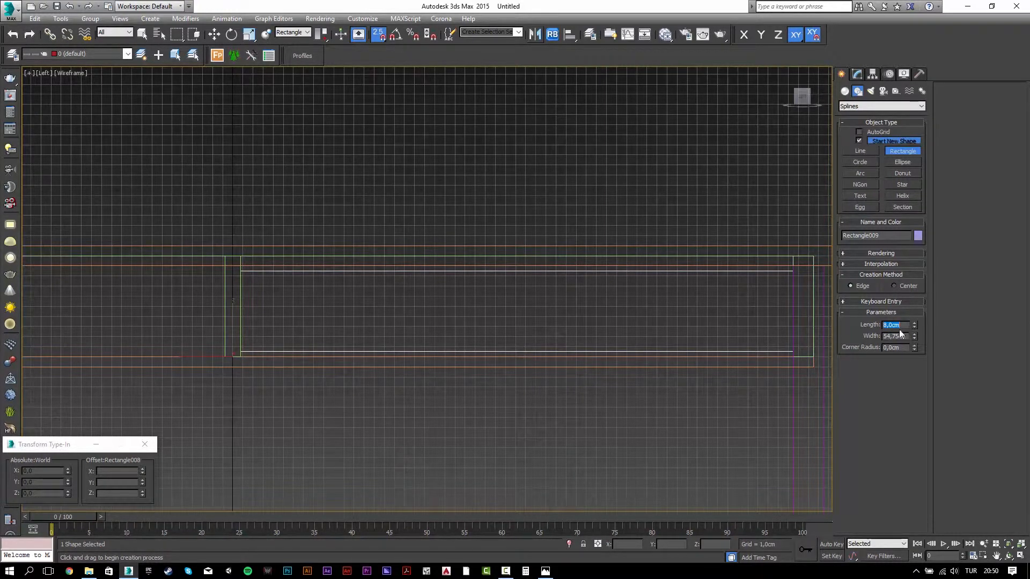
pyautogui.doubleClick(895, 336)
pyautogui.click(892, 336)
pyautogui.write('3')
pyautogui.press('Return')
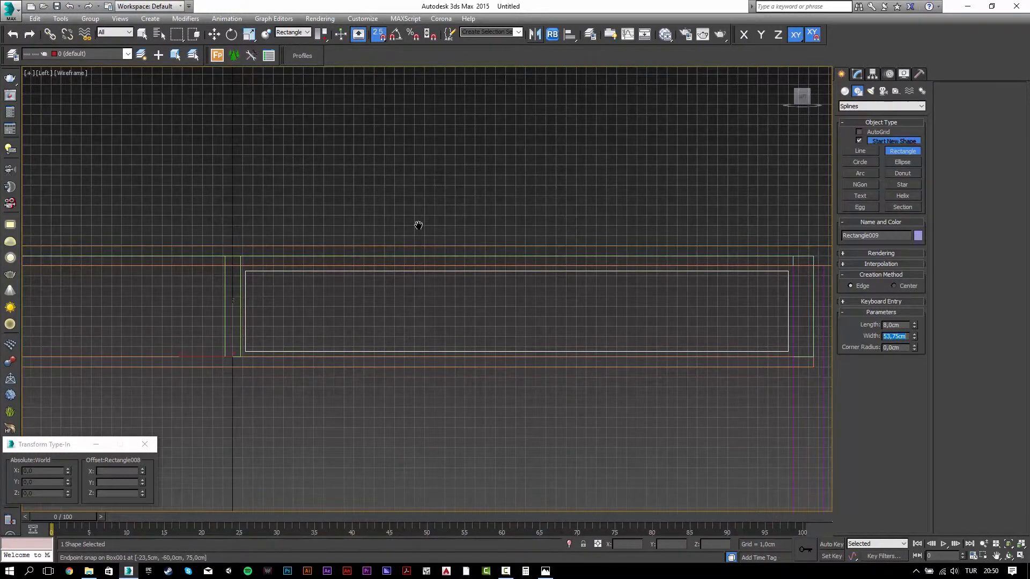
# In the shaded perspective view, extrude the new drawer front rectangle by -2 cm.
pyautogui.press('p')
pyautogui.scroll(-2, 423, 221)
pyautogui.press('F3')
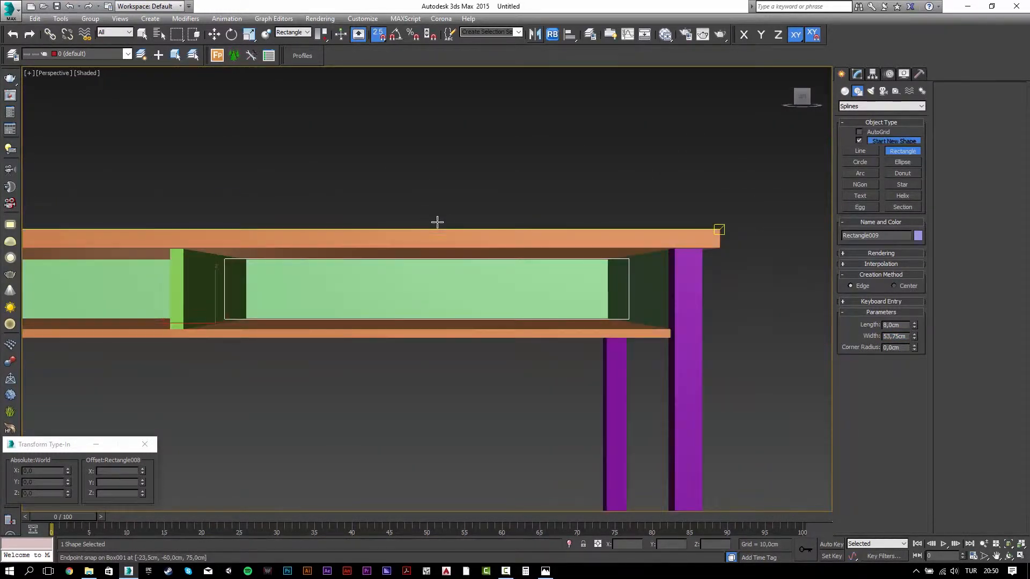
pyautogui.scroll(-3, 437, 221)
pyautogui.keyDown('alt'); pyautogui.moveTo(488, 214); pyautogui.dragTo(455, 232, button='middle'); pyautogui.keyUp('alt')
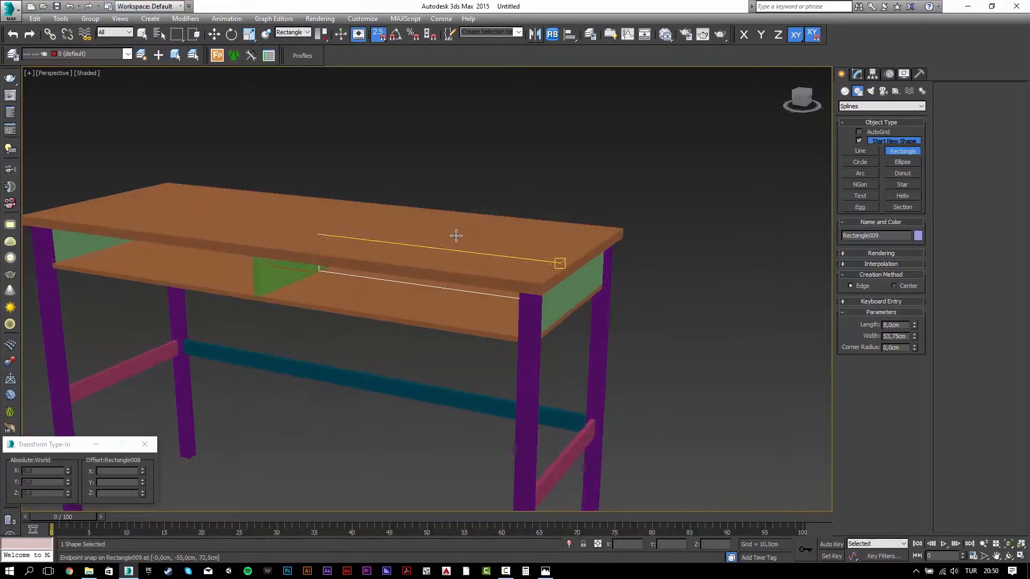
pyautogui.click(857, 74)
pyautogui.click(895, 132)
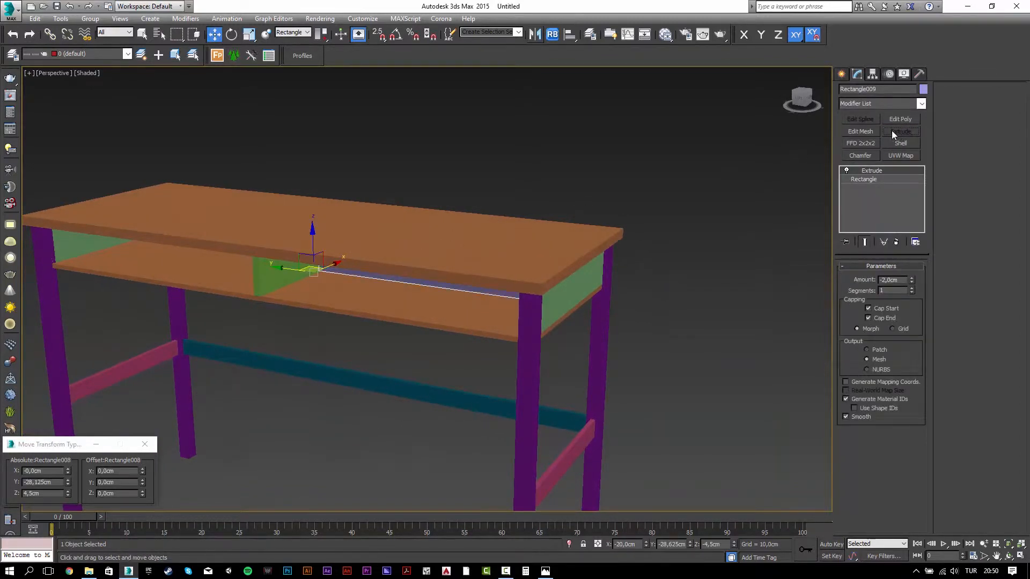
# Align the drawer front to the front of the drawer frame in X only, minimum to minimum.
pyautogui.click(574, 35)
pyautogui.click(427, 258)
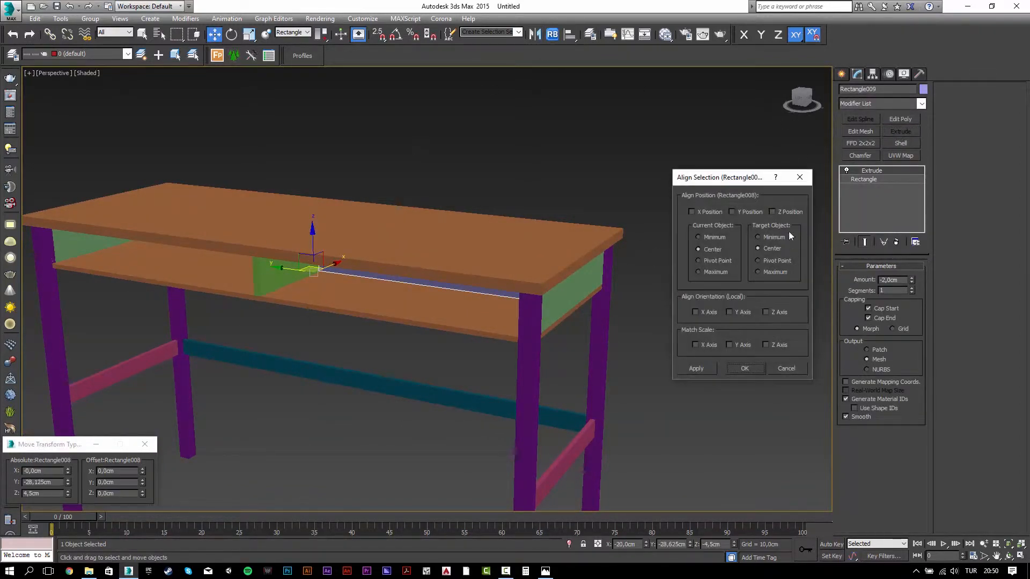
pyautogui.click(757, 237)
pyautogui.click(691, 211)
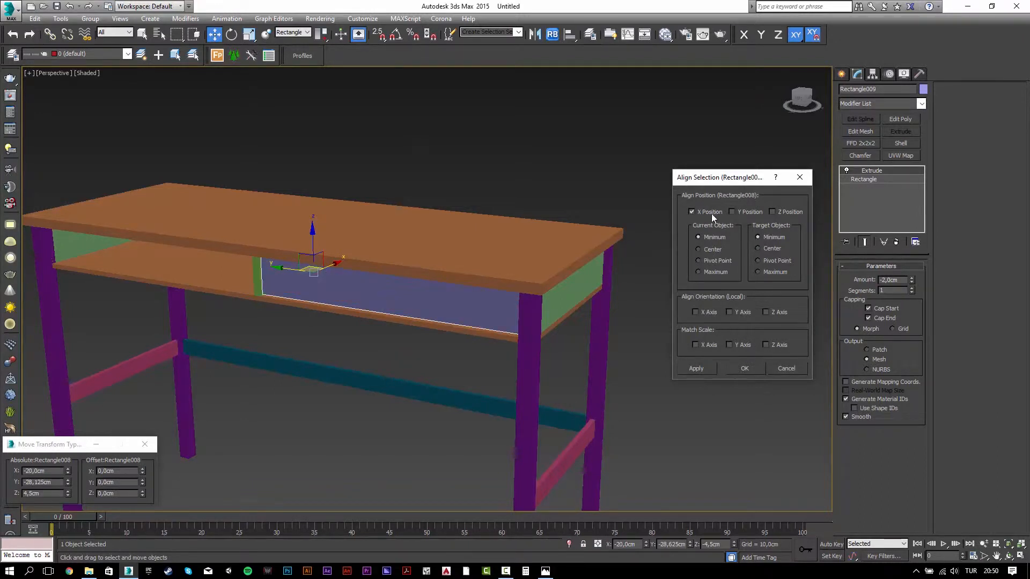
pyautogui.click(736, 368)
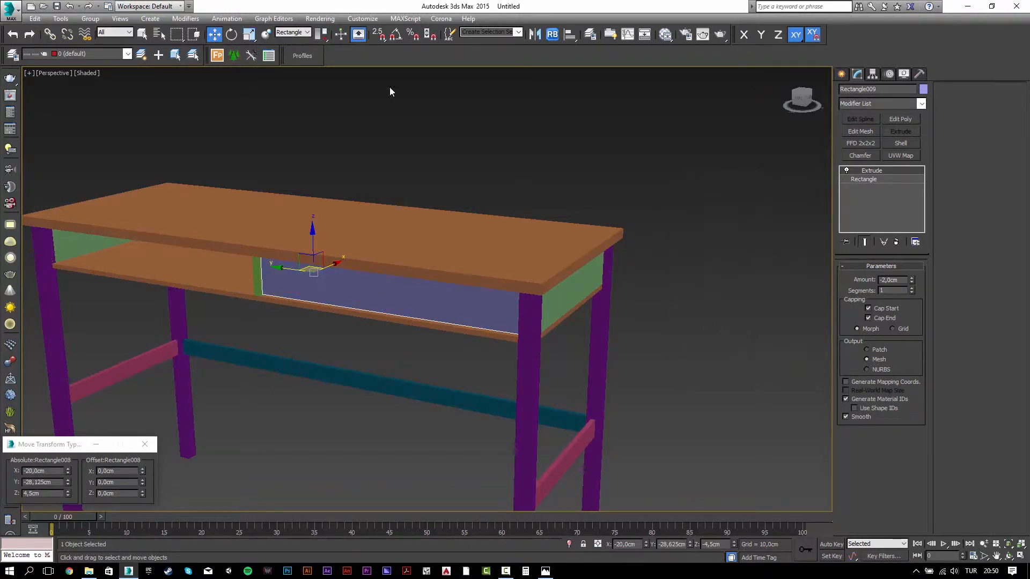
# Using the divider's transform coordinate center, mirror the drawer front on the Y axis as an instance into the empty compartment.
pyautogui.moveTo(326, 35); pyautogui.dragTo(322, 84)
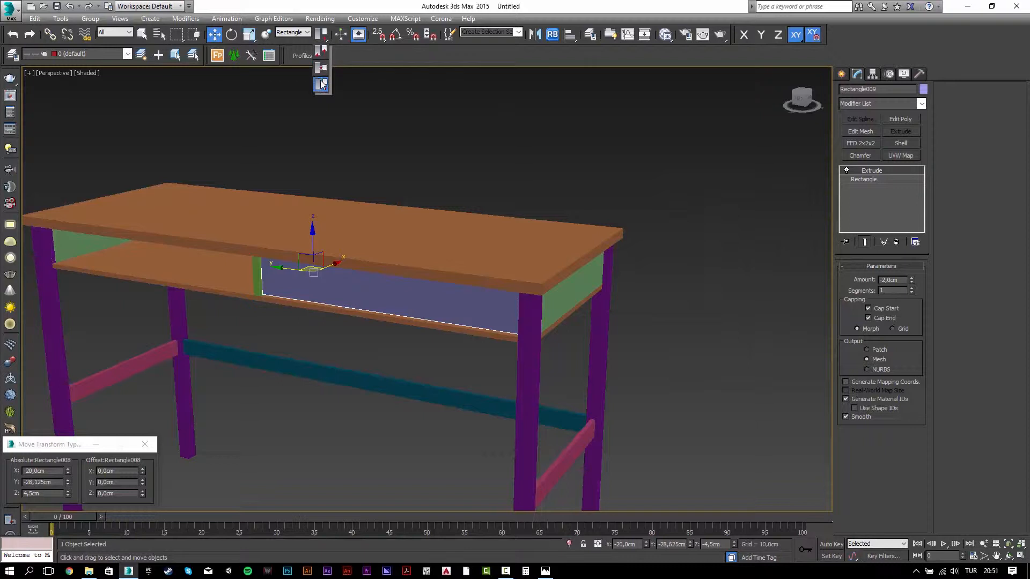
pyautogui.click(535, 33)
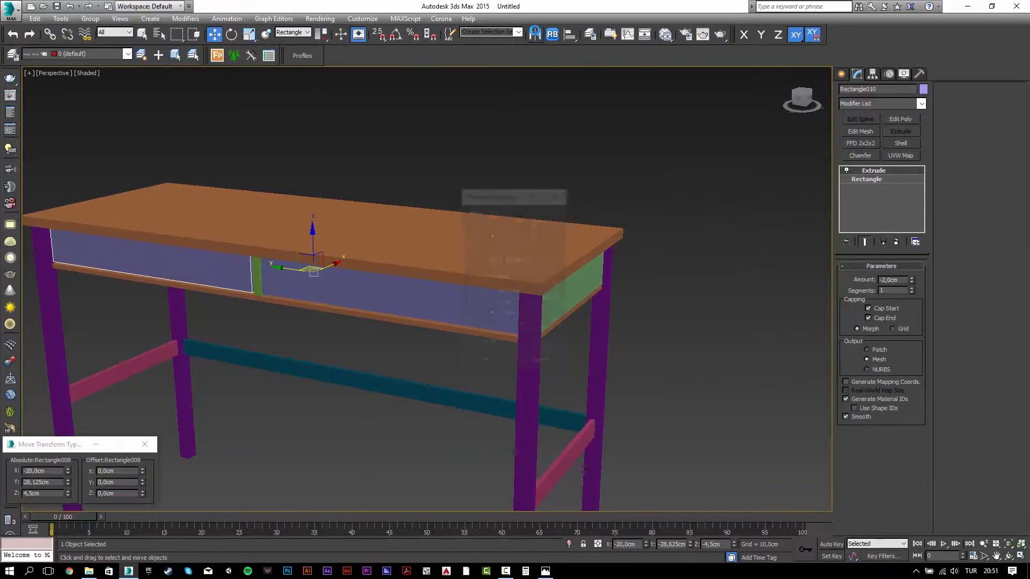
pyautogui.click(486, 363)
pyautogui.click(456, 364)
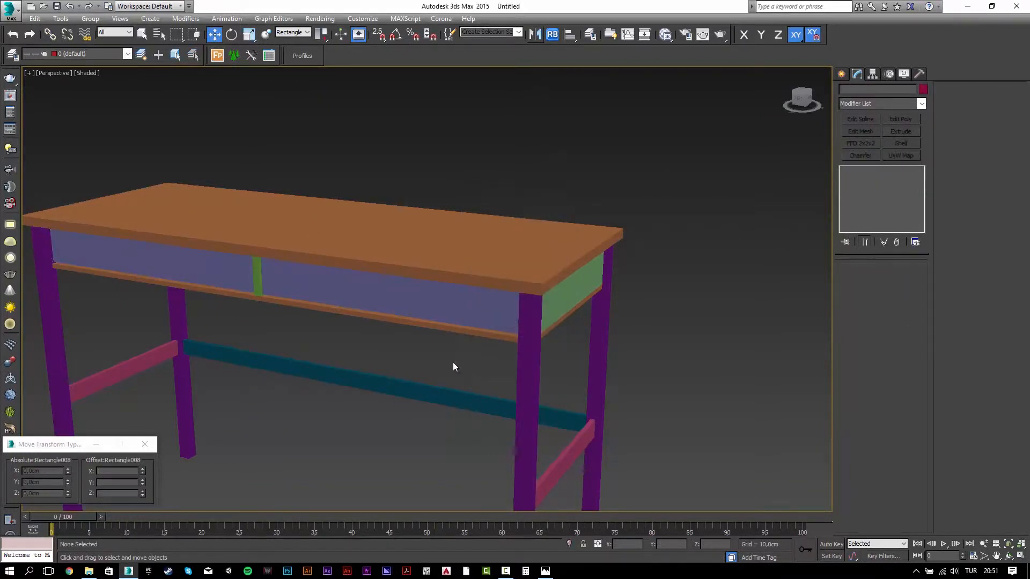
# Examine the gap between the mirrored drawer front and the adjacent front leg, as well as the whole desk.
pyautogui.moveTo(451, 356); pyautogui.dragTo(469, 349, button='middle')
pyautogui.scroll(3, 128, 244)
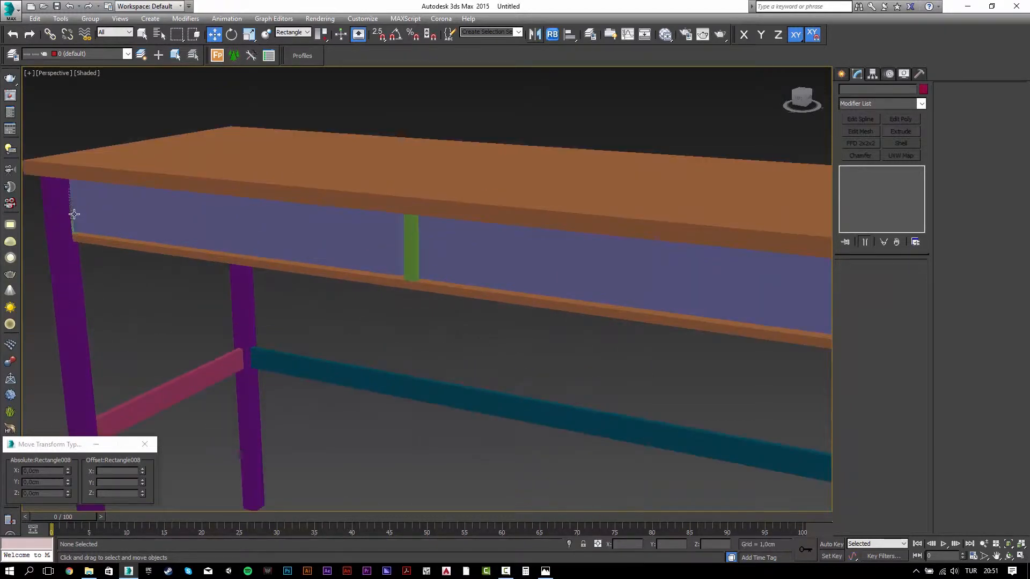
pyautogui.moveTo(55, 219); pyautogui.dragTo(424, 246, button='middle')
pyautogui.scroll(3, 424, 246)
pyautogui.click(460, 260)
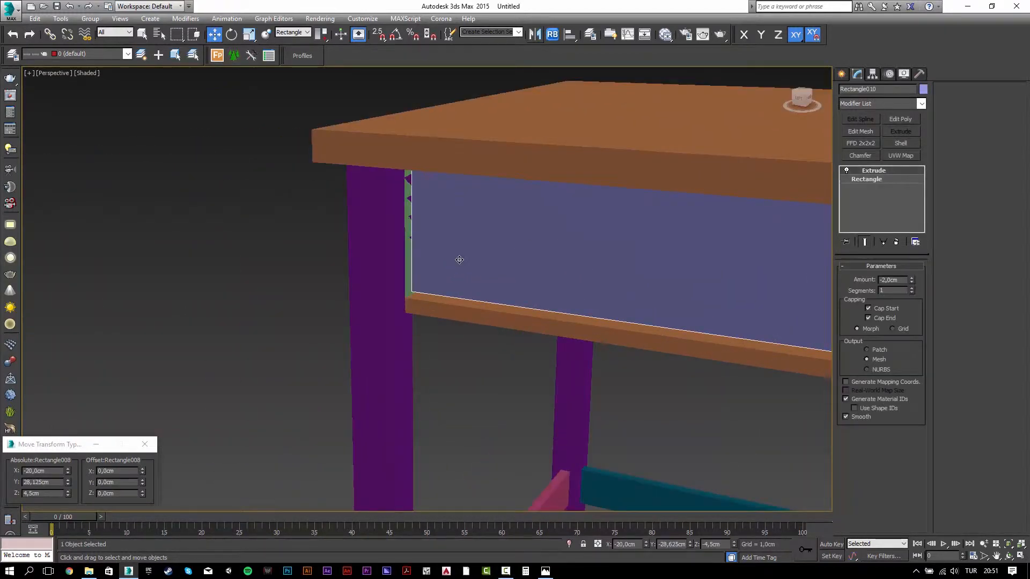
pyautogui.scroll(-3, 459, 260)
pyautogui.scroll(4, 455, 269)
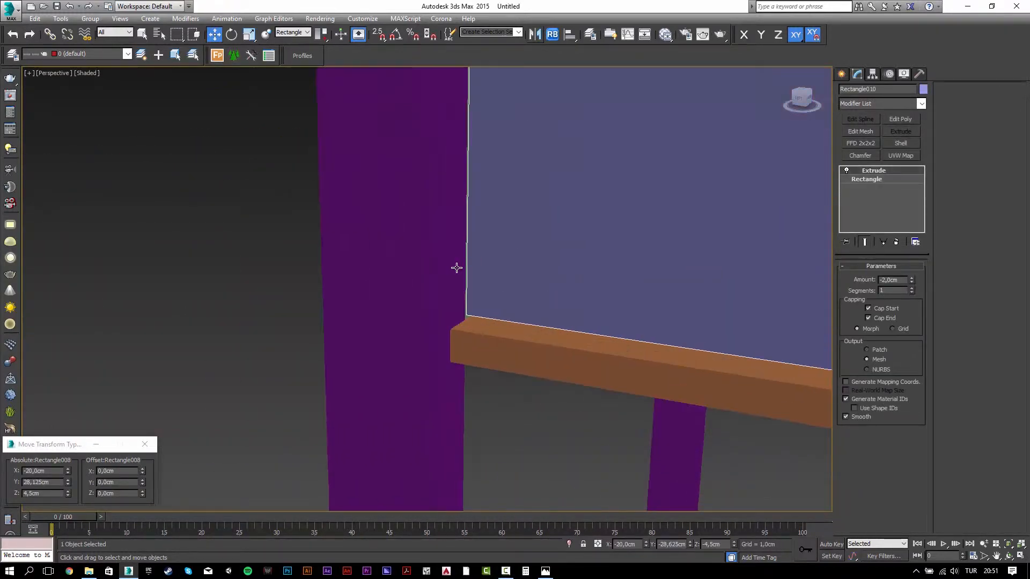
pyautogui.scroll(2, 457, 268)
pyautogui.scroll(-4, 456, 268)
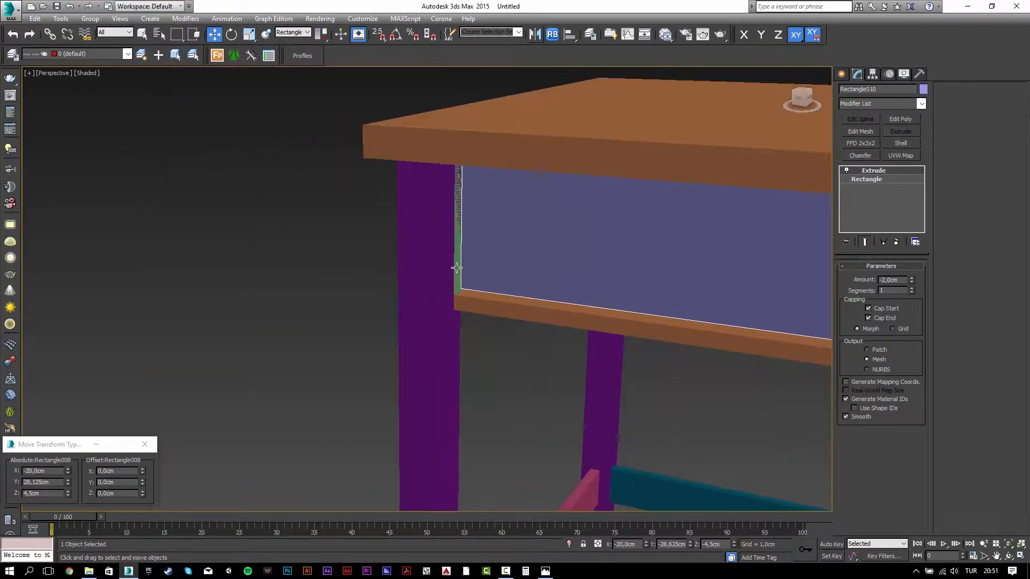
pyautogui.click(436, 331)
pyautogui.scroll(-6, 436, 330)
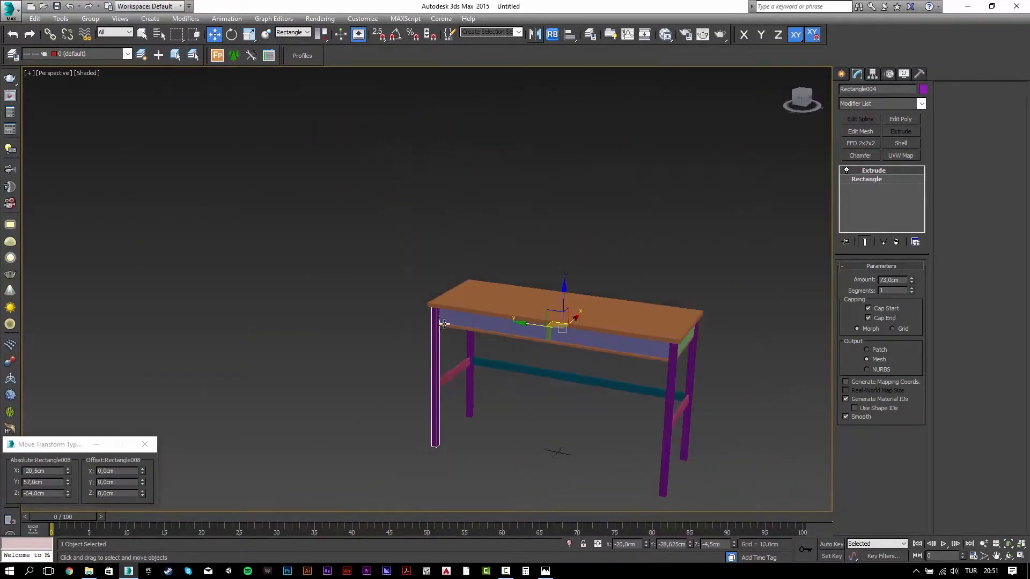
pyautogui.keyDown('alt'); pyautogui.moveTo(515, 338); pyautogui.dragTo(589, 300, button='middle'); pyautogui.keyUp('alt')
pyautogui.scroll(5, 590, 306)
pyautogui.scroll(-5, 590, 305)
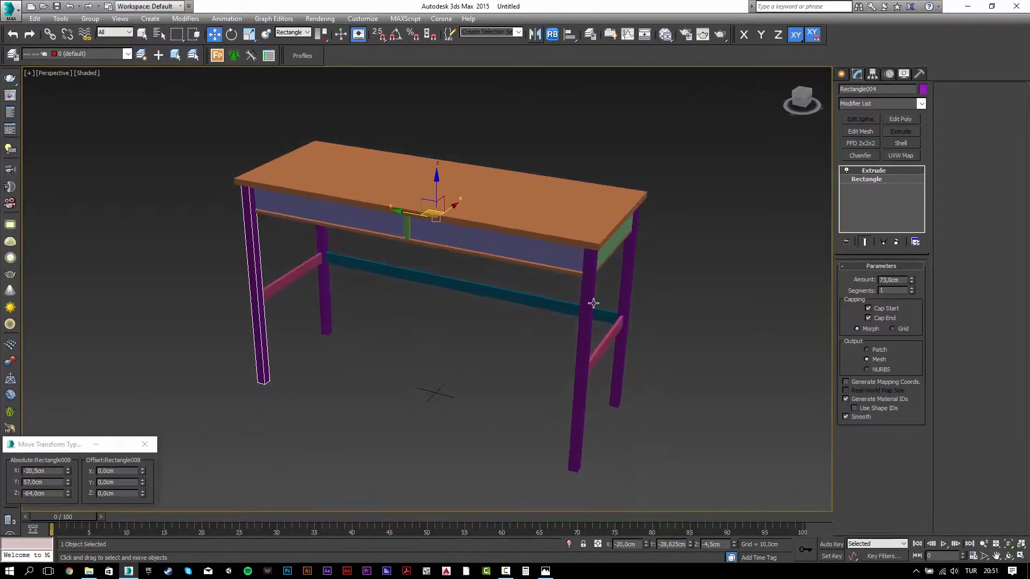
# Set the length and width of the legs' rectangular profile to 3.5 cm each, and check the rear leg's profile.
pyautogui.scroll(3, 584, 303)
pyautogui.click(583, 310)
pyautogui.click(886, 181)
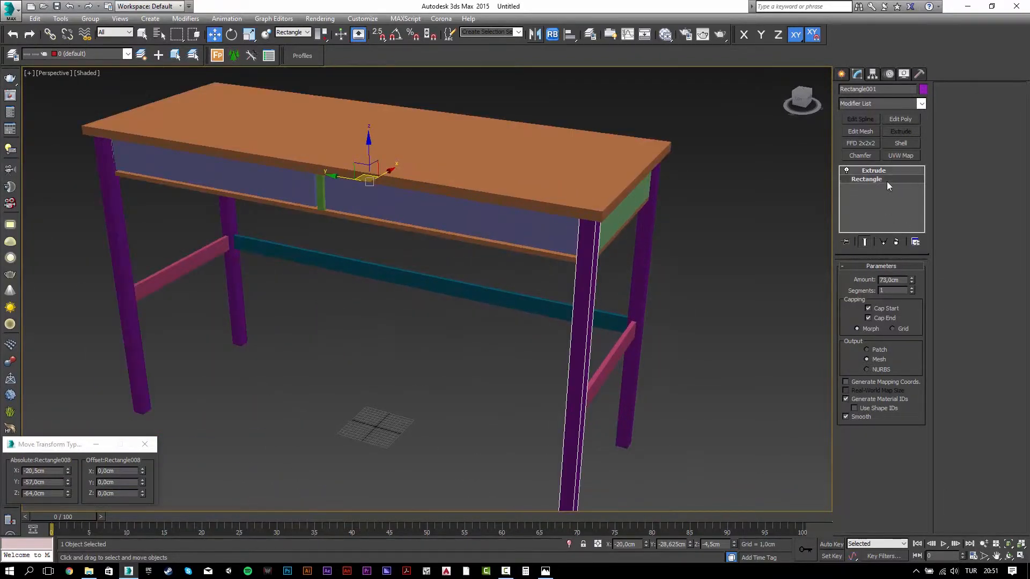
pyautogui.click(905, 301)
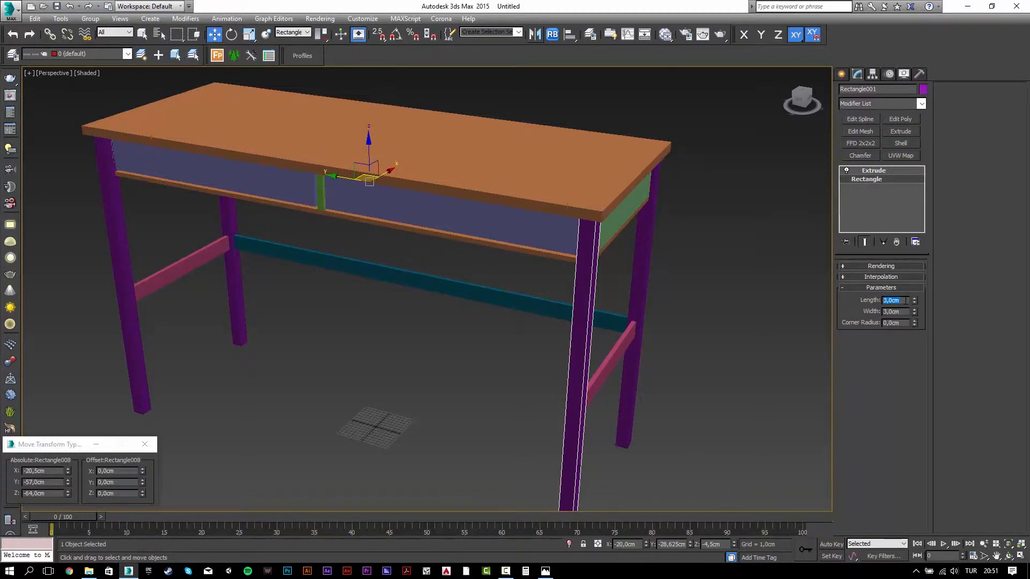
pyautogui.write('3,5')
pyautogui.press('Tab')
pyautogui.write('3,')
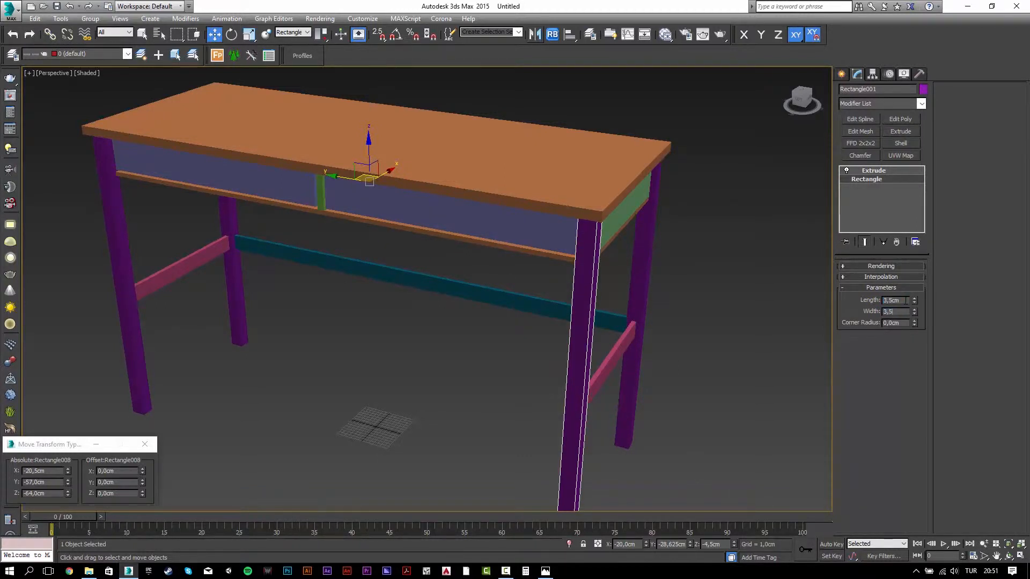
pyautogui.write('5')
pyautogui.press('Return')
pyautogui.click(643, 282)
pyautogui.click(903, 179)
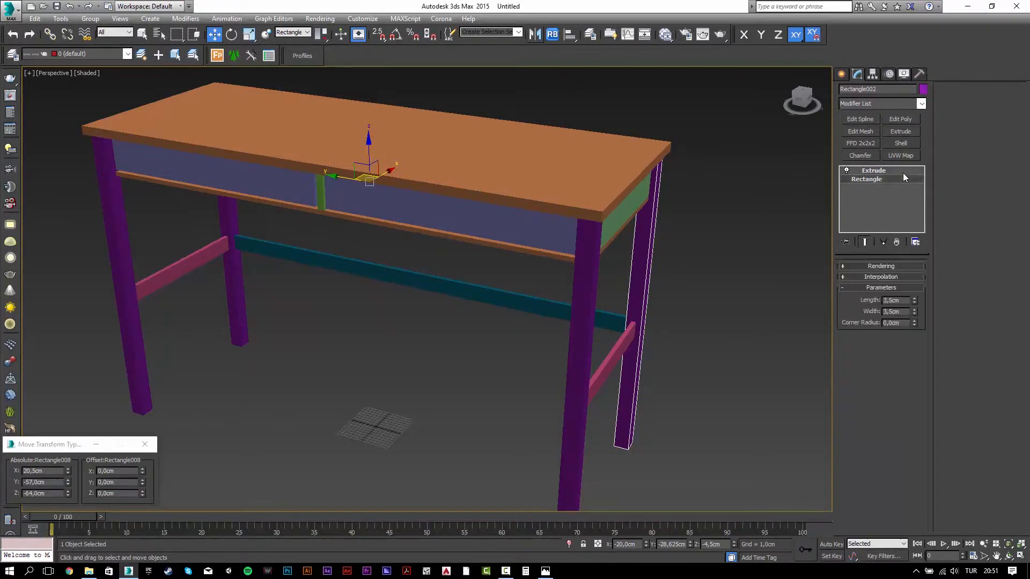
pyautogui.click(687, 277)
pyautogui.scroll(-3, 331, 278)
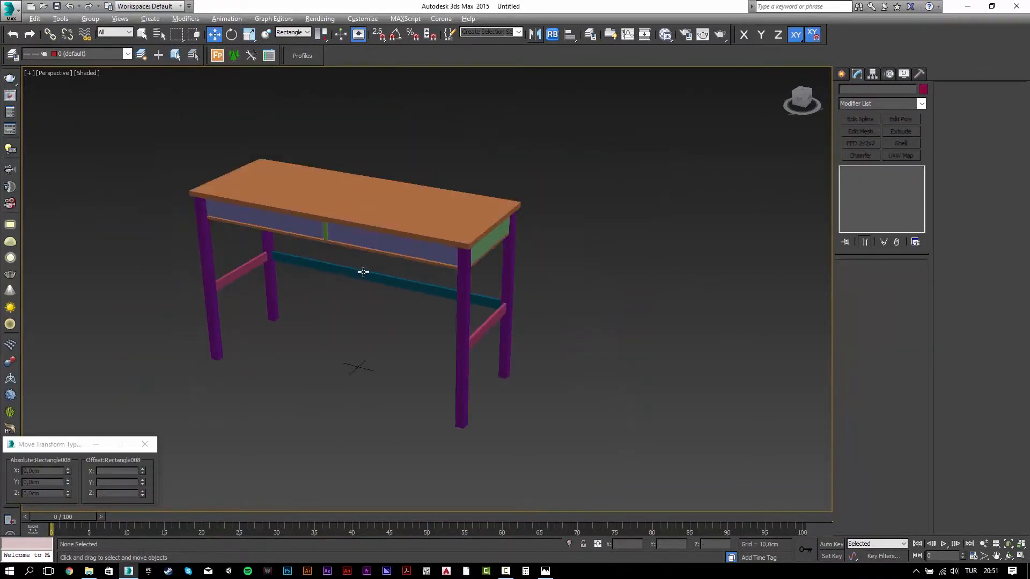
# Compare the overall shape of the desk model with the IKEA reference picture, paying attention to the tabletop.
pyautogui.keyDown('alt'); pyautogui.moveTo(363, 272); pyautogui.dragTo(364, 258, button='middle'); pyautogui.keyUp('alt')
pyautogui.scroll(3, 374, 250)
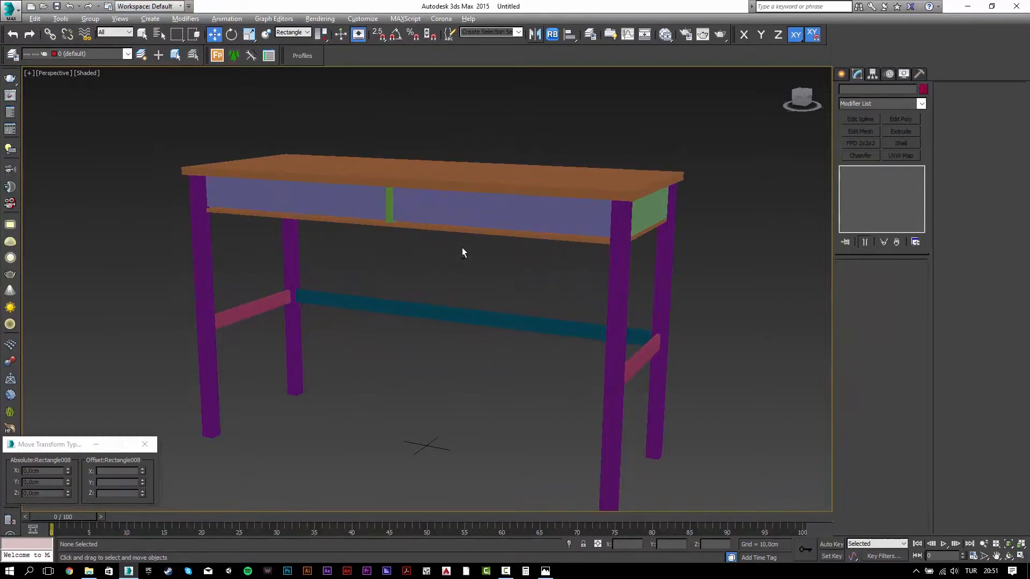
pyautogui.moveTo(462, 248); pyautogui.dragTo(515, 208, button='middle')
pyautogui.hotkey('alt', 'Tab')
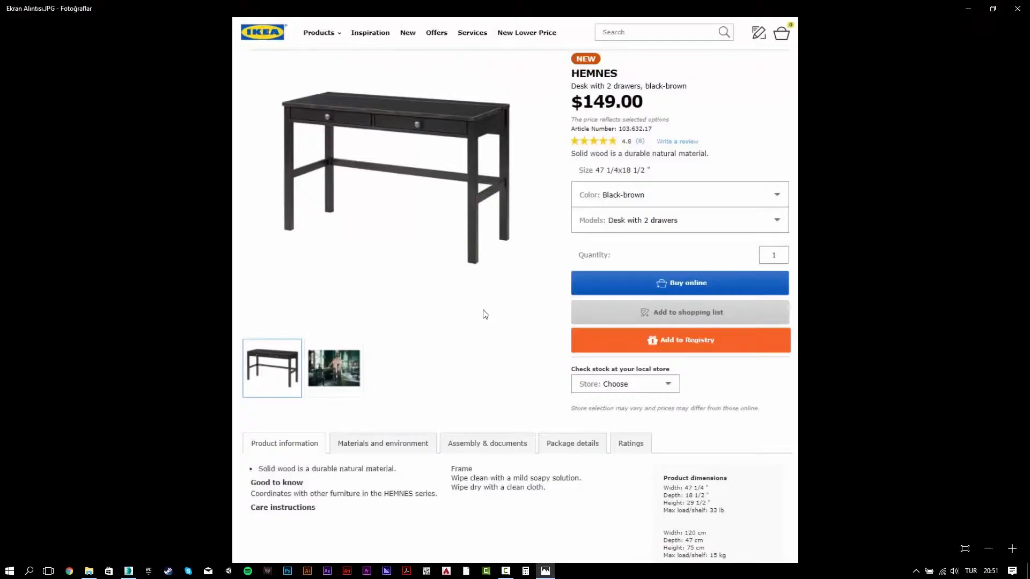
pyautogui.hotkey('alt', 'Tab')
pyautogui.keyDown('alt'); pyautogui.moveTo(494, 248); pyautogui.dragTo(523, 266, button='middle'); pyautogui.keyUp('alt')
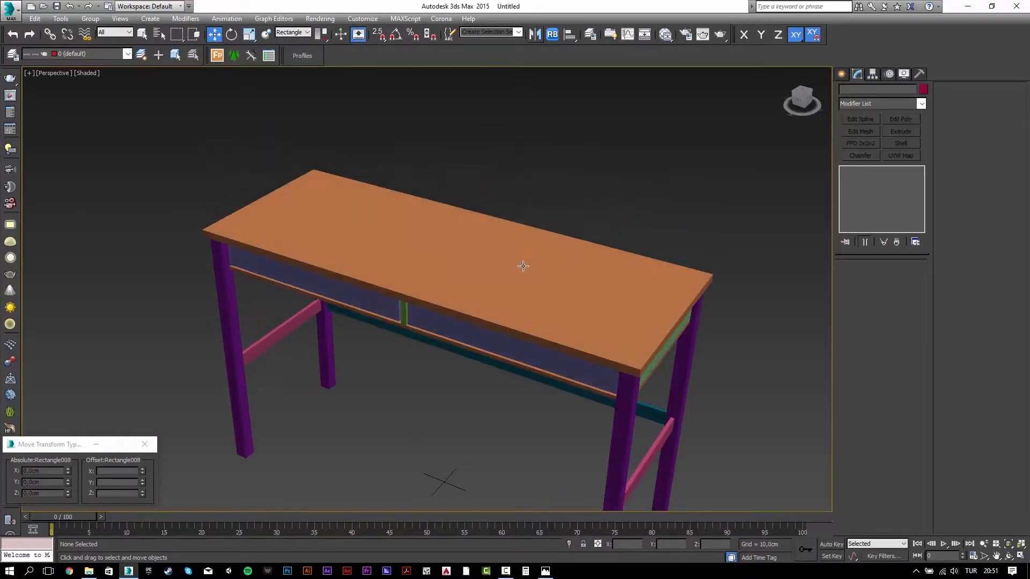
# Check the tabletop against the reference picture and set the tabletop box's width to 6 cm.
pyautogui.click(523, 266)
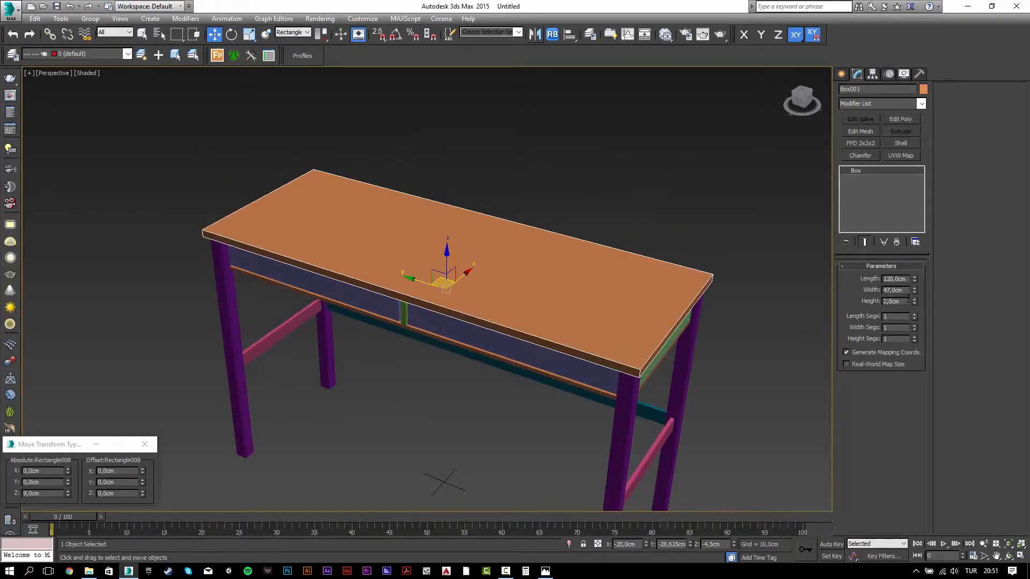
pyautogui.hotkey('alt', 'Tab')
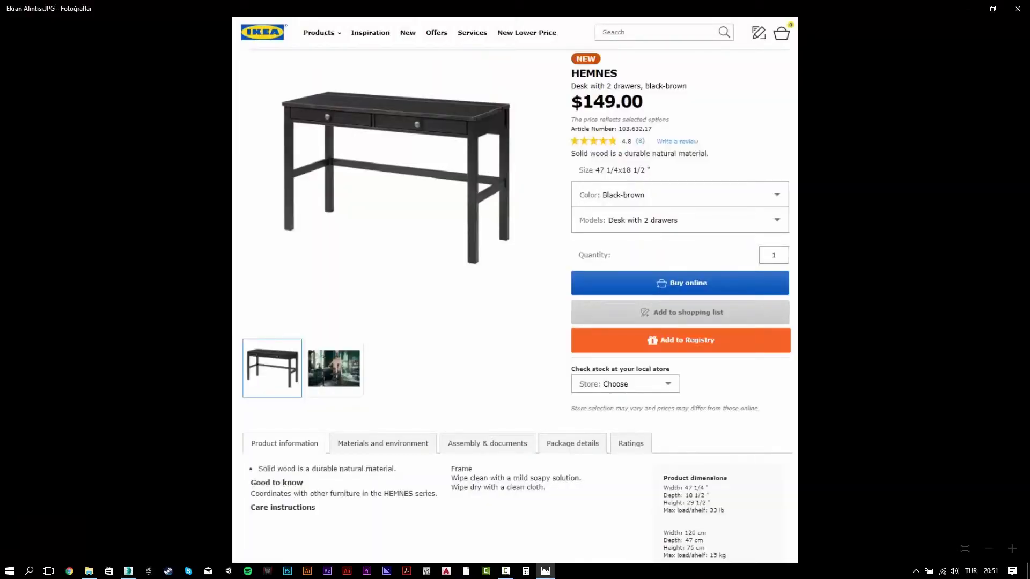
pyautogui.hotkey('alt', 'Tab')
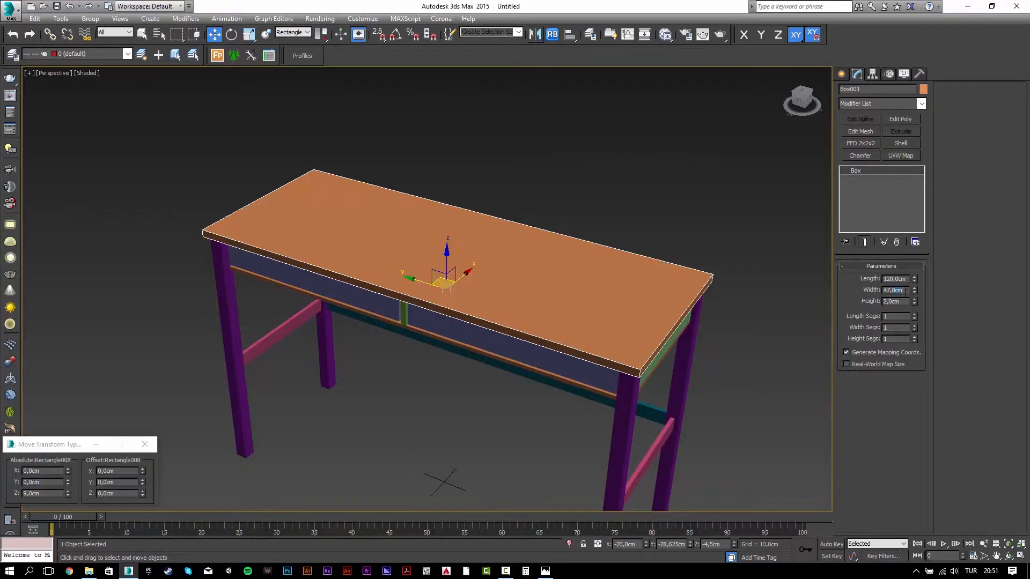
pyautogui.doubleClick(905, 293)
pyautogui.write('6')
pyautogui.press('Tab')
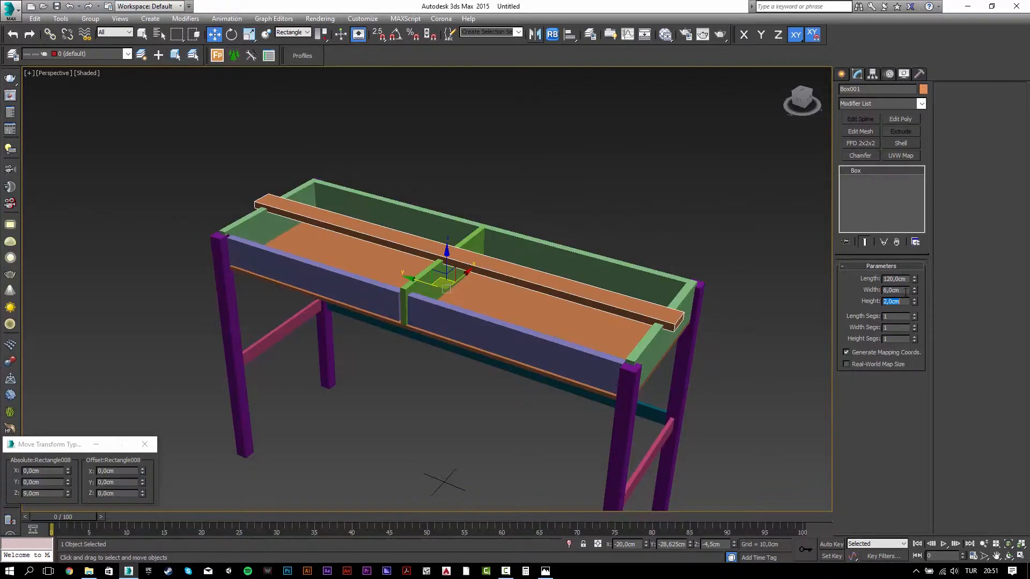
pyautogui.moveTo(537, 297); pyautogui.dragTo(535, 296, button='middle')
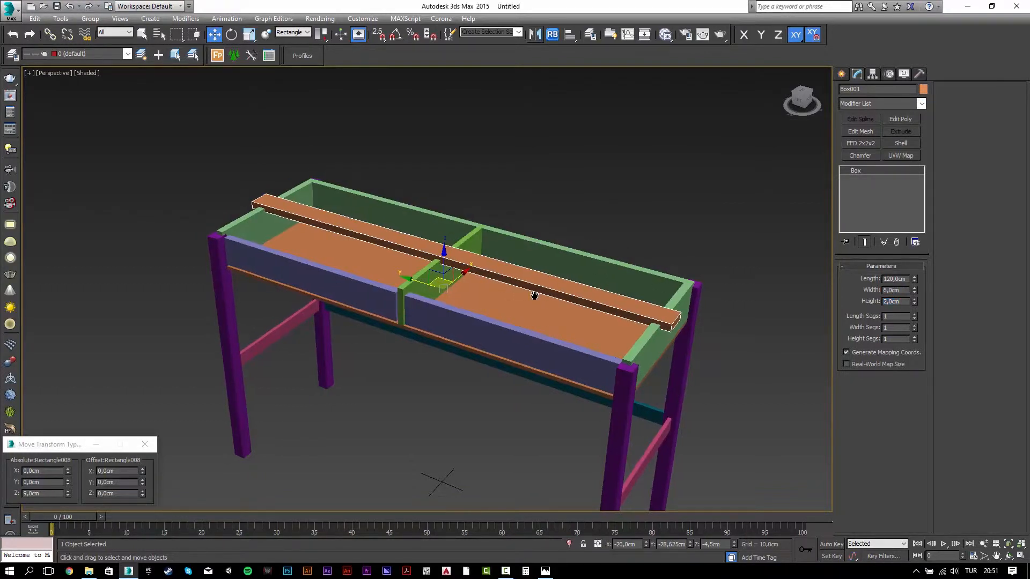
# Copy the narrow tabletop strip, set the copy's width to 42 cm and move it along X toward the front.
pyautogui.click(494, 326)
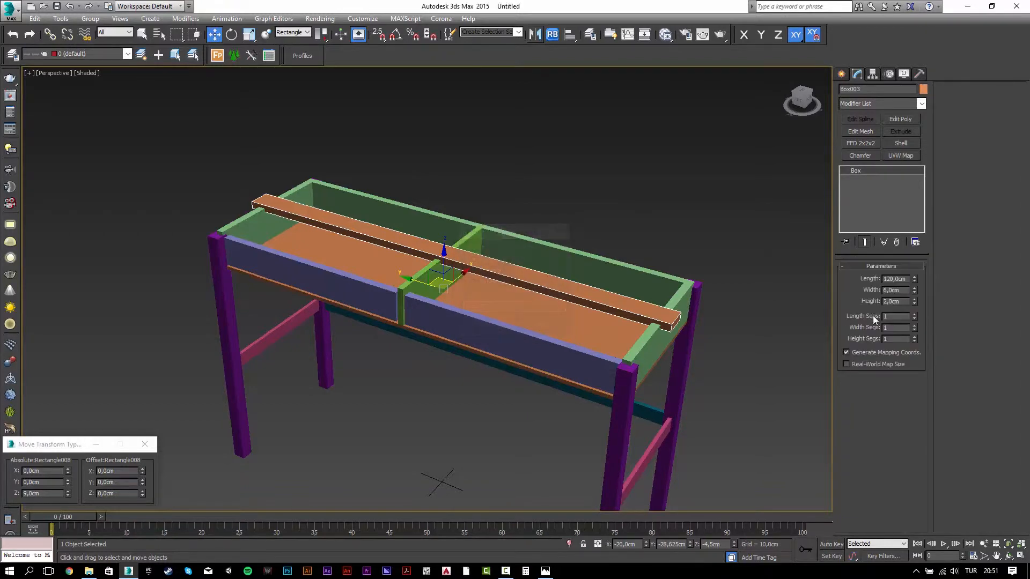
pyautogui.doubleClick(905, 290)
pyautogui.write('4')
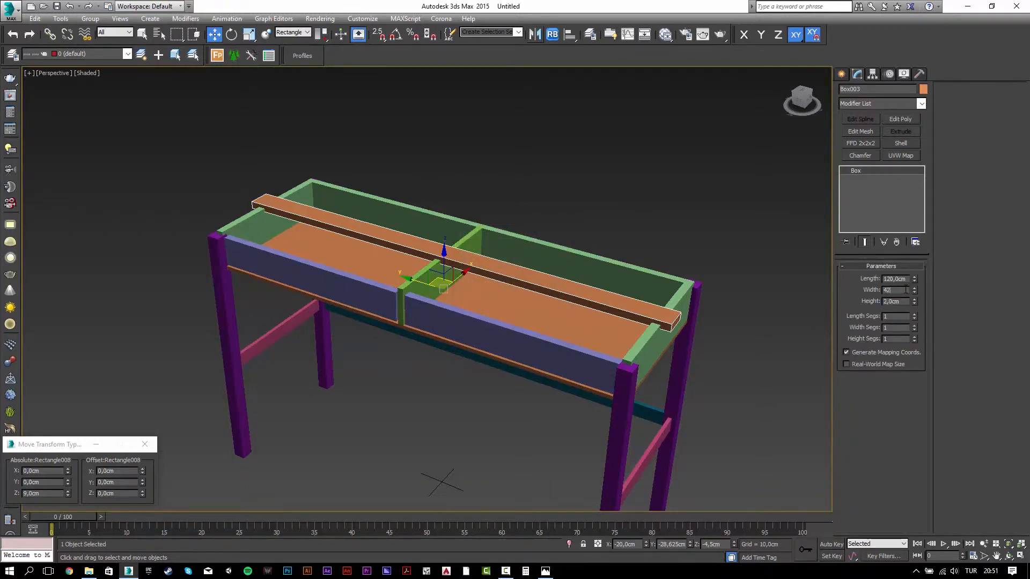
pyautogui.write('2')
pyautogui.press('Return')
pyautogui.moveTo(464, 273); pyautogui.dragTo(382, 330)
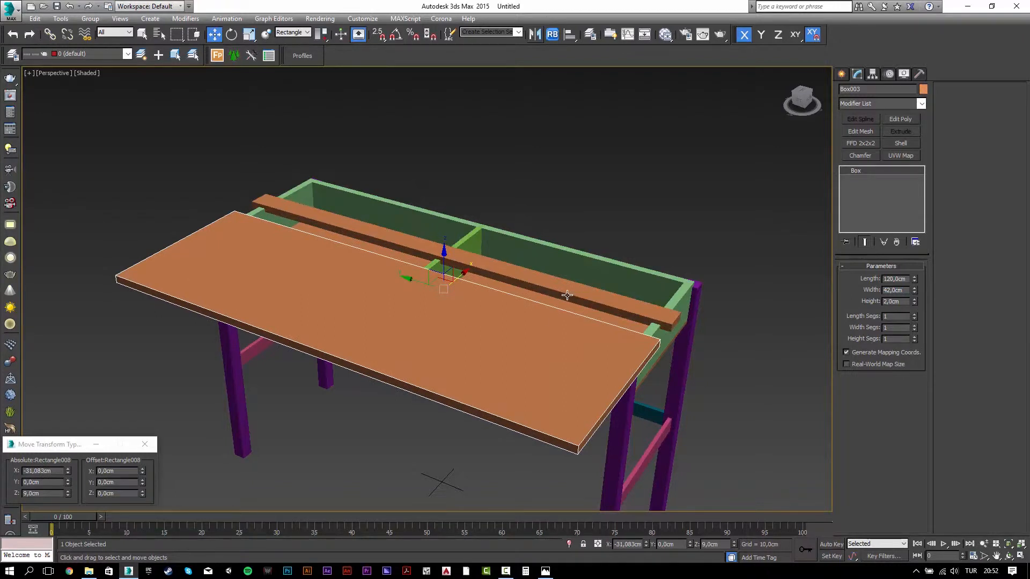
# Align the 42 cm board to the narrow strip in X only, its maximum to the strip's minimum.
pyautogui.click(569, 34)
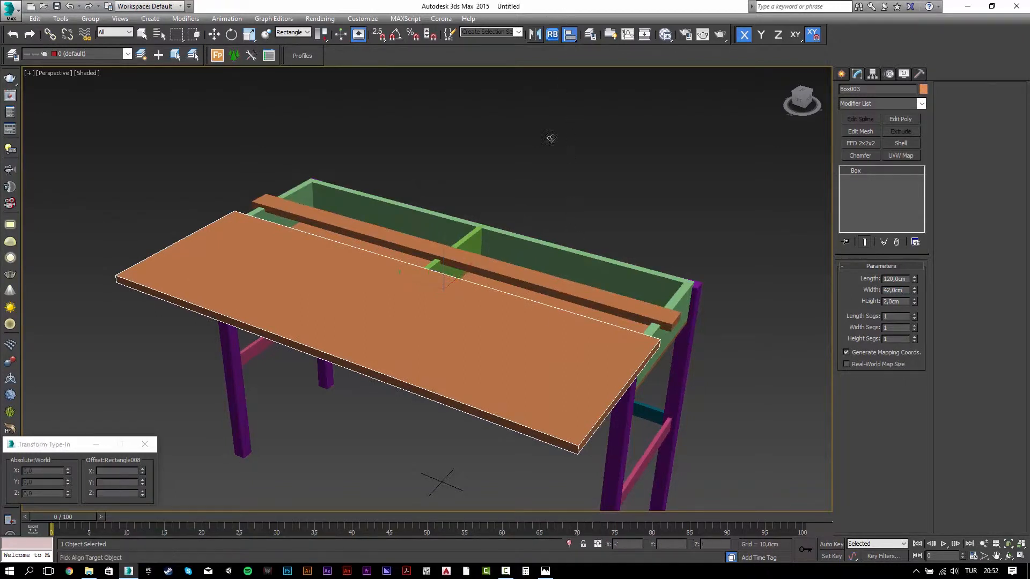
pyautogui.click(532, 287)
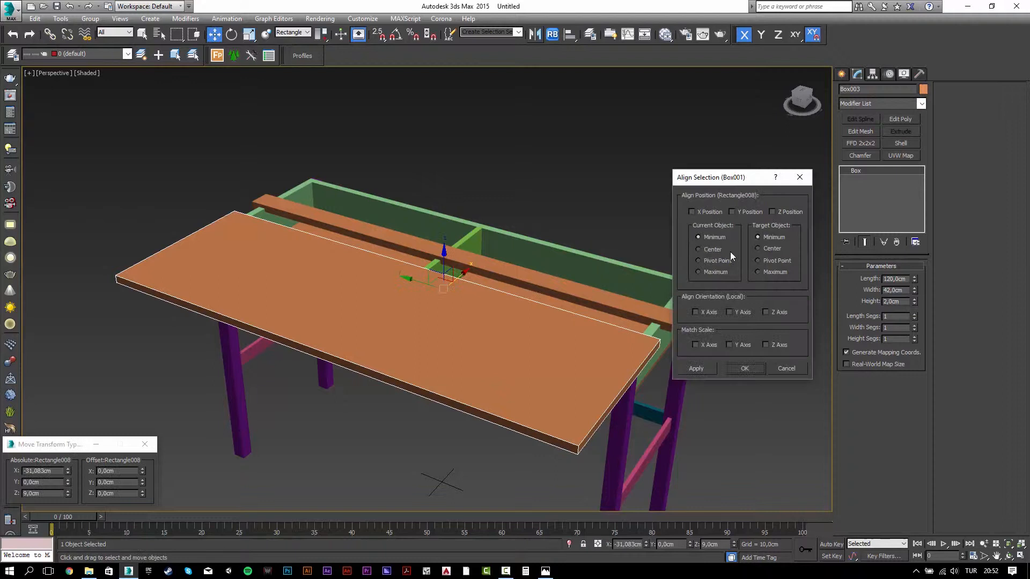
pyautogui.click(699, 272)
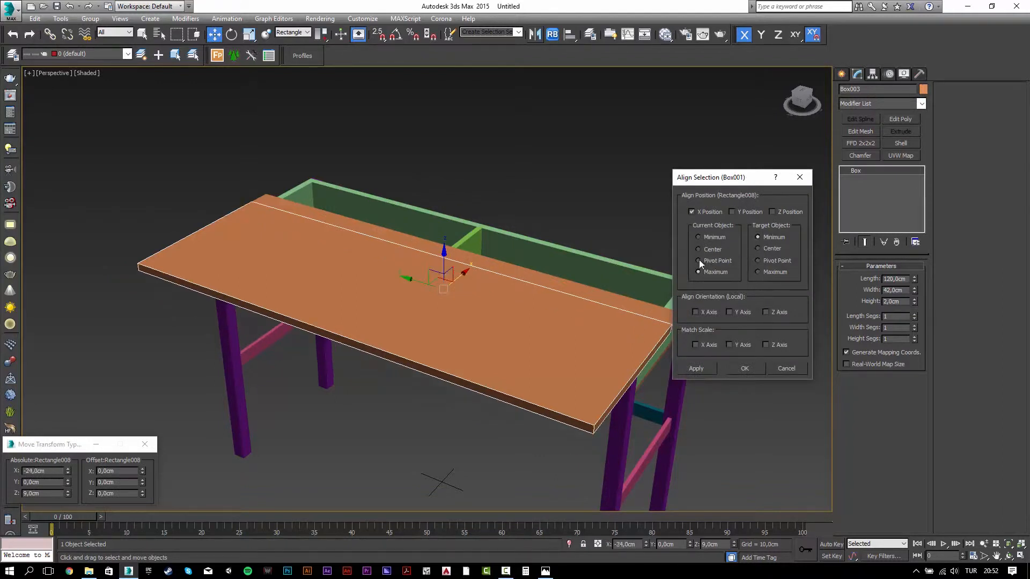
pyautogui.click(733, 369)
# Group the two tabletop boards under the default name and align the group to the divider in X, center to center.
pyautogui.keyDown('ctrl'); pyautogui.click(636, 306); pyautogui.keyUp('ctrl')
pyautogui.hotkey('ctrl', 'g')
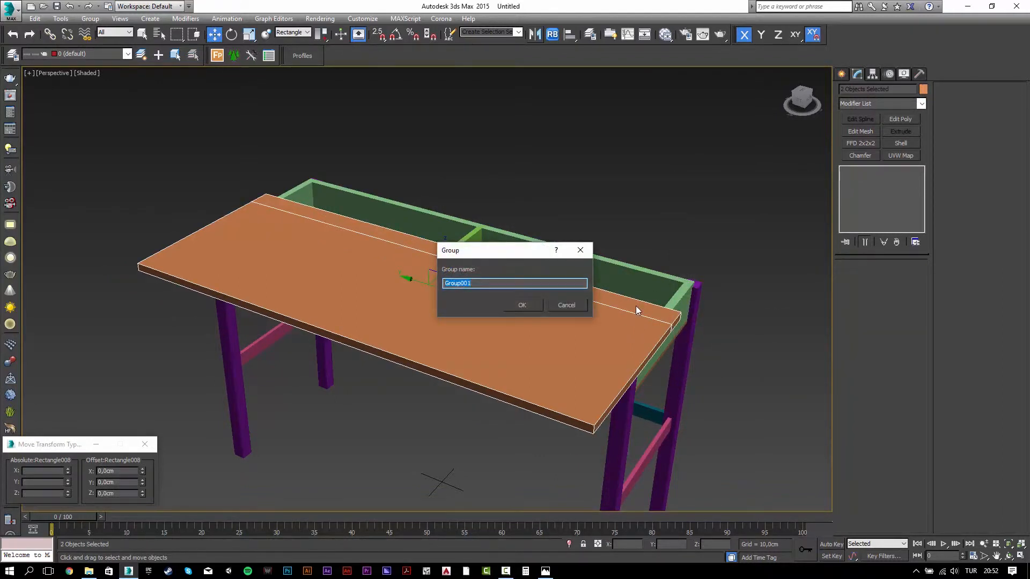
pyautogui.press('Return')
pyautogui.click(569, 34)
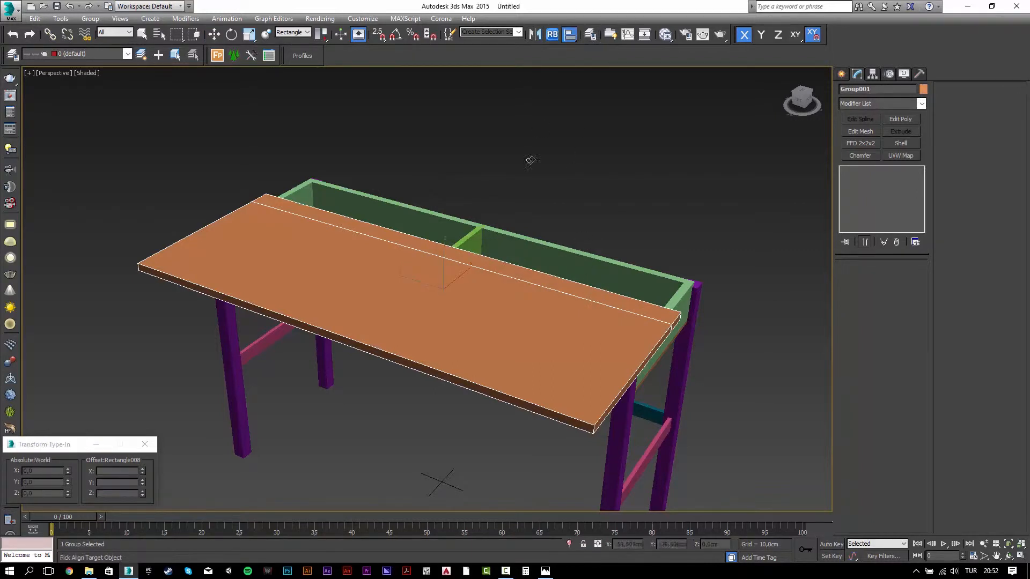
pyautogui.click(474, 242)
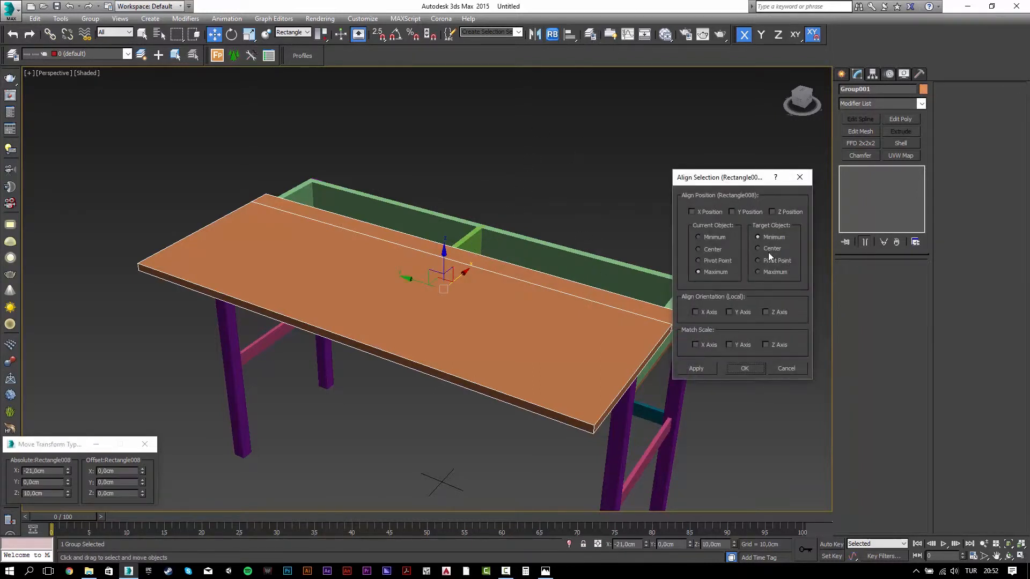
pyautogui.click(713, 249)
pyautogui.click(692, 212)
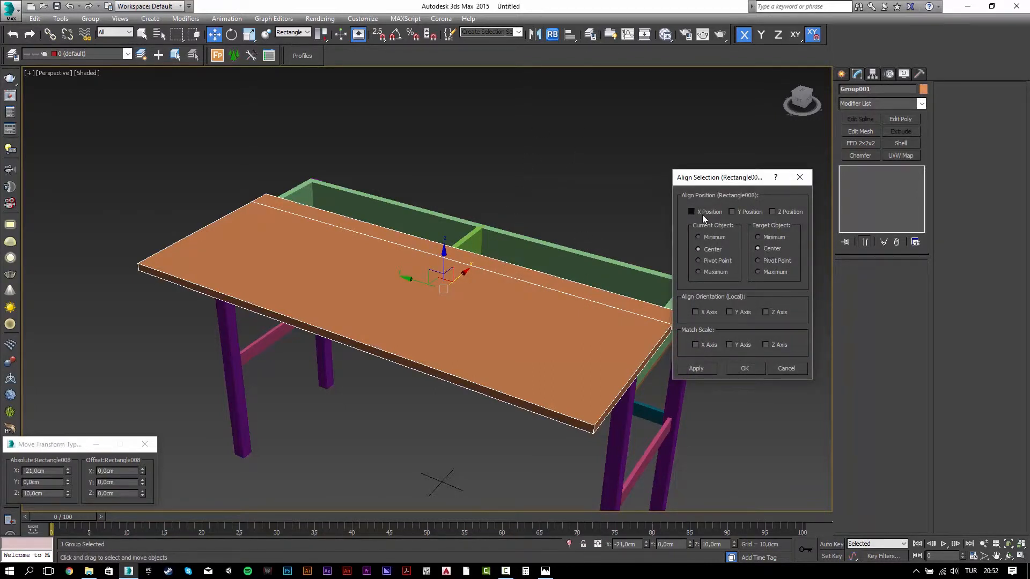
pyautogui.click(709, 368)
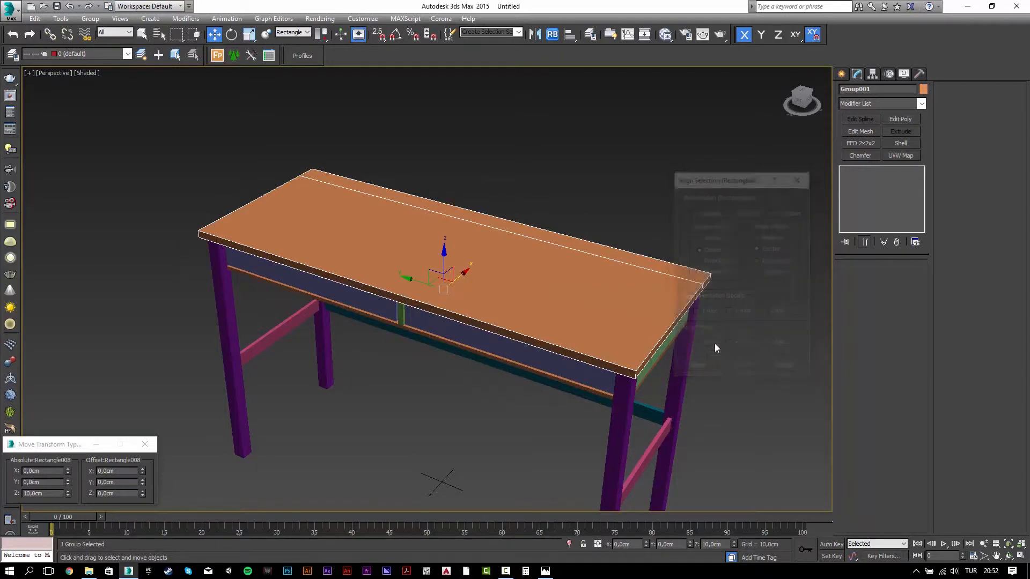
# Ungroup the two tabletop boards and clear the selection.
pyautogui.click(90, 18)
pyautogui.click(102, 39)
pyautogui.click(611, 215)
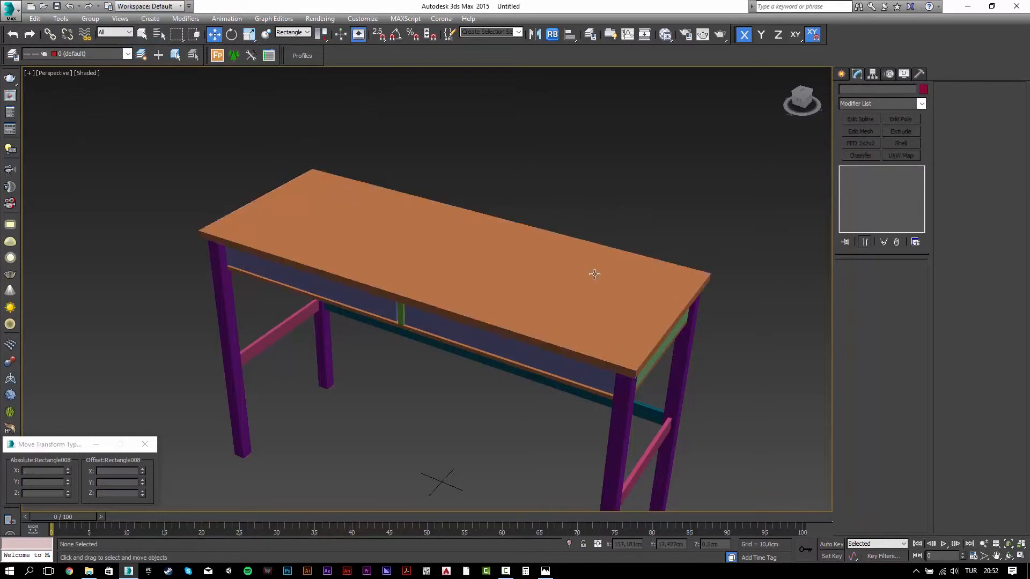
# Open a thin gap between the tabletop boards by setting the front board's width to 41.5 cm and slightly narrowing the rear strip.
pyautogui.click(594, 272)
pyautogui.doubleClick(899, 291)
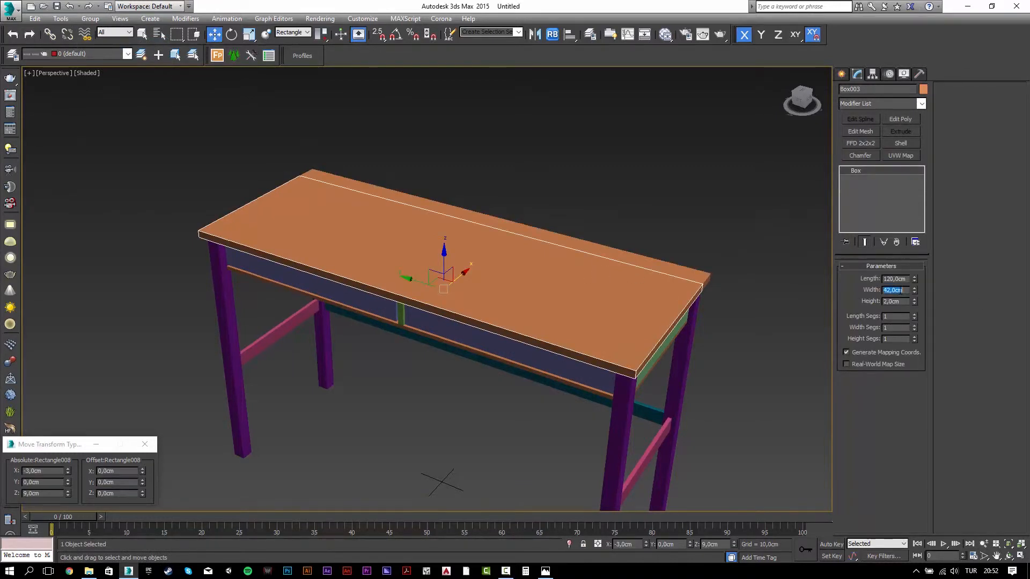
pyautogui.write('41,5')
pyautogui.press('Return')
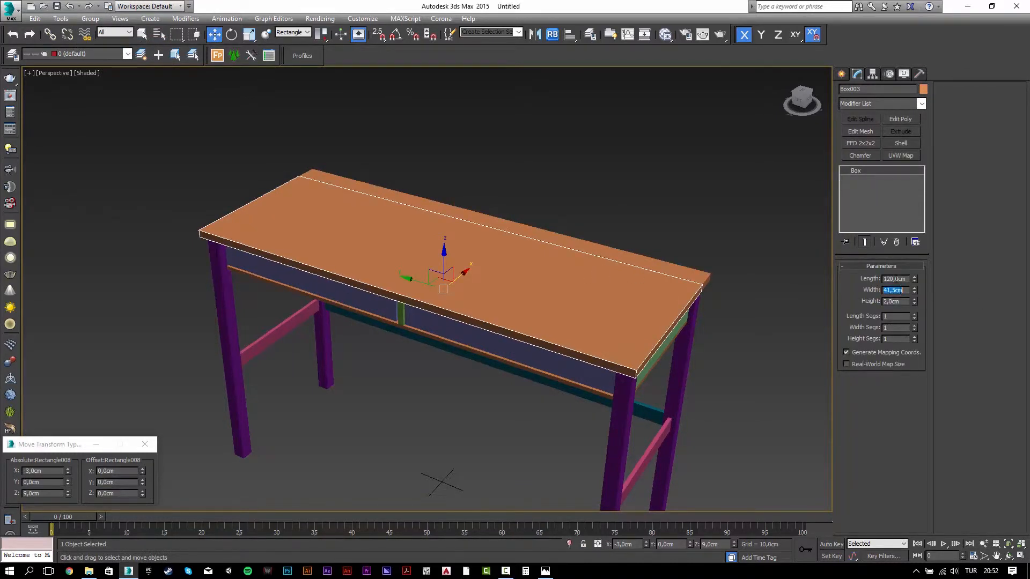
pyautogui.click(671, 271)
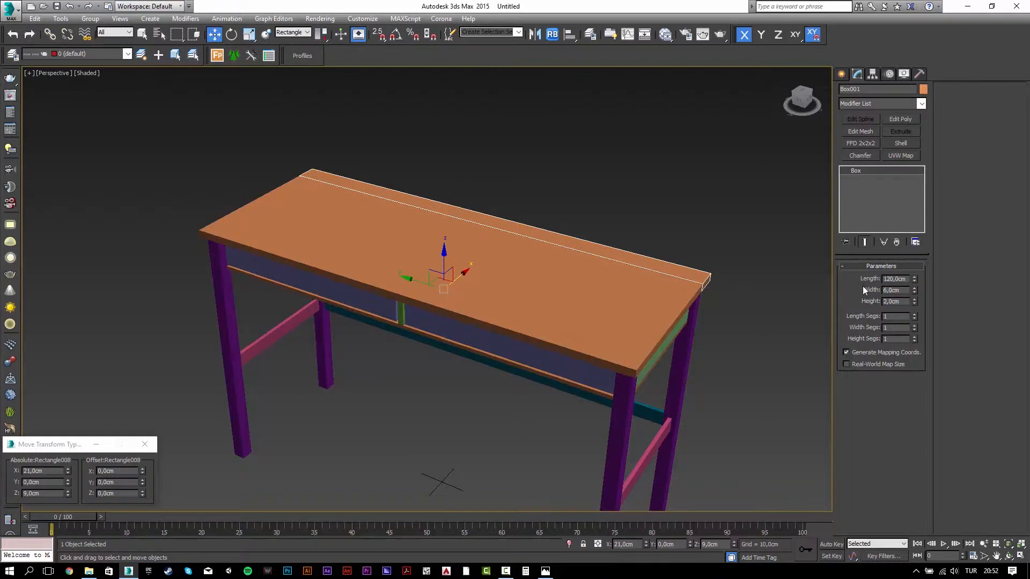
pyautogui.doubleClick(892, 291)
pyautogui.press('Return')
pyautogui.click(703, 220)
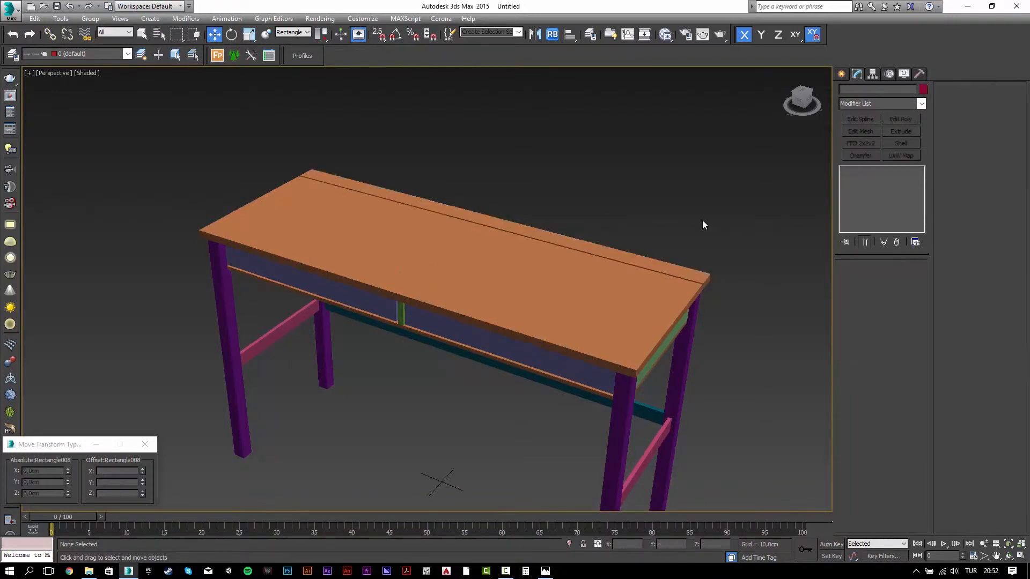
# Set the length of the drawer front's rectangle to 8.5 cm and its width to 54.25 cm.
pyautogui.click(583, 280)
pyautogui.scroll(-2, 583, 280)
pyautogui.scroll(5, 532, 299)
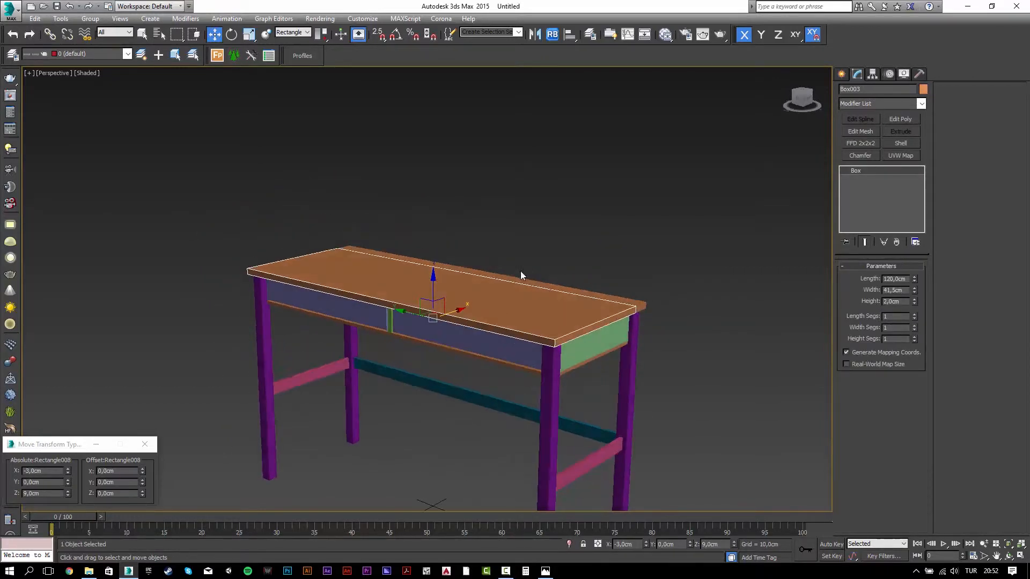
pyautogui.keyDown('alt'); pyautogui.moveTo(527, 286); pyautogui.dragTo(562, 285, button='middle'); pyautogui.keyUp('alt')
pyautogui.click(562, 285)
pyautogui.click(902, 180)
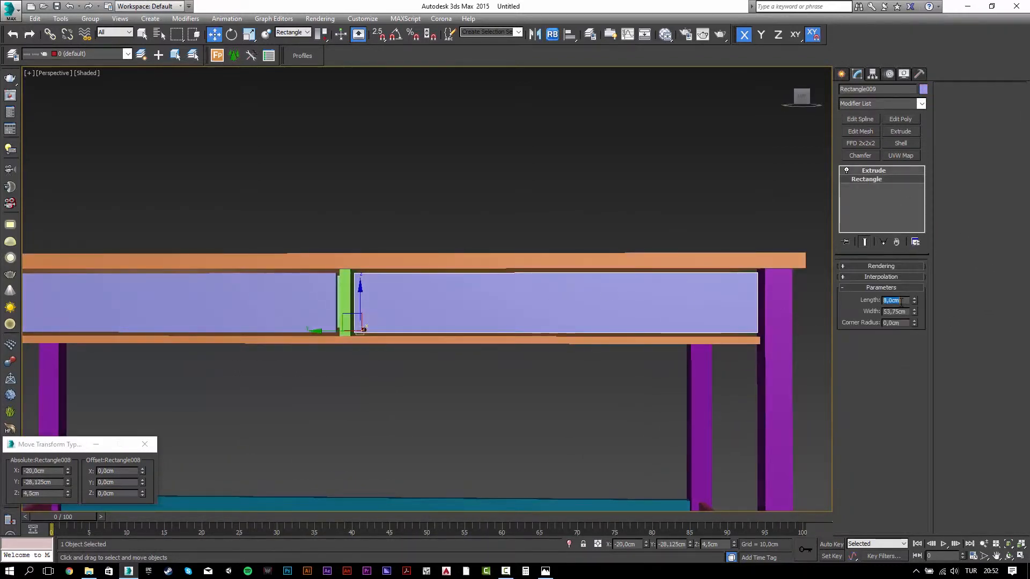
pyautogui.write('8,5')
pyautogui.press('Return')
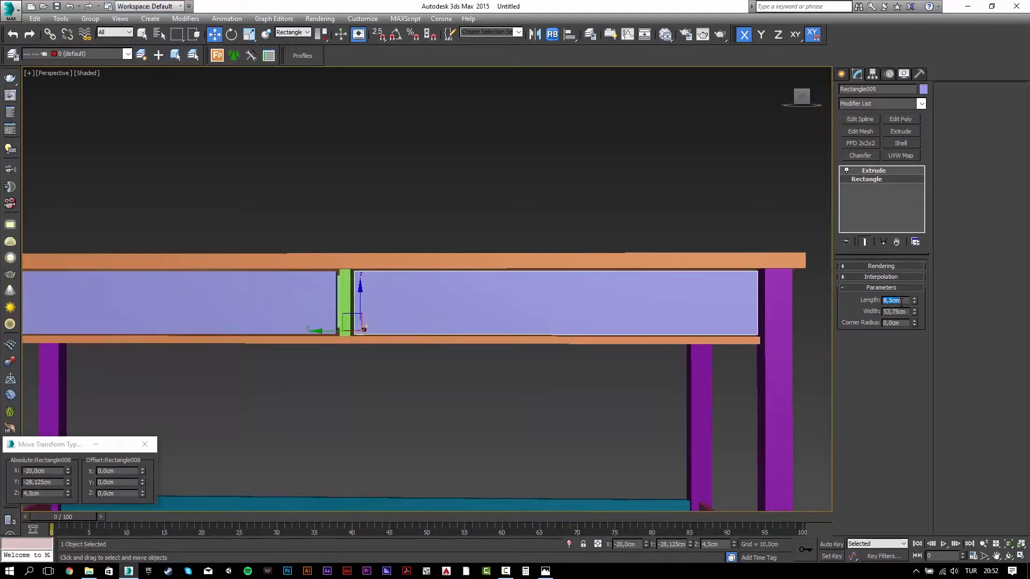
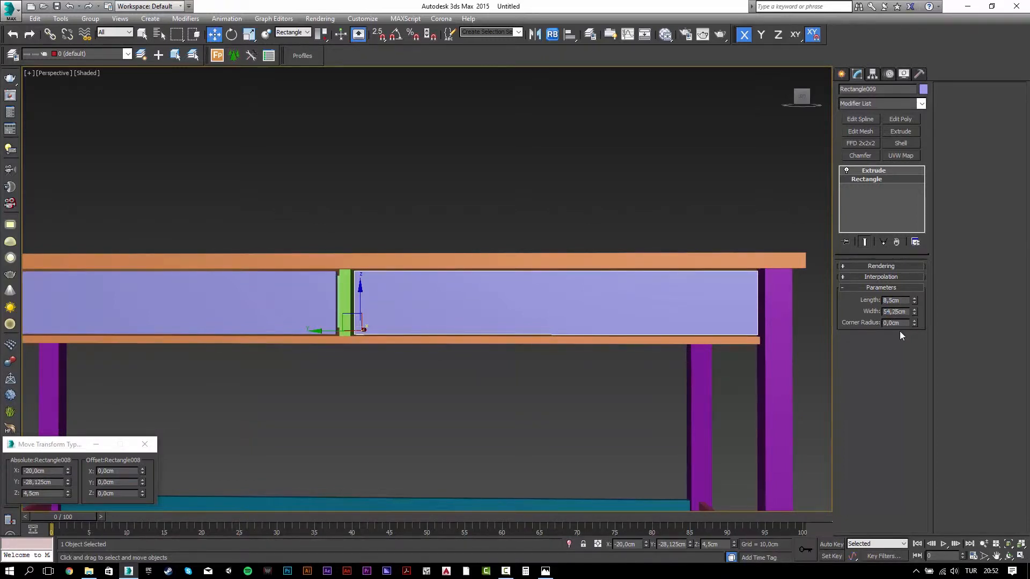
pyautogui.click(474, 163)
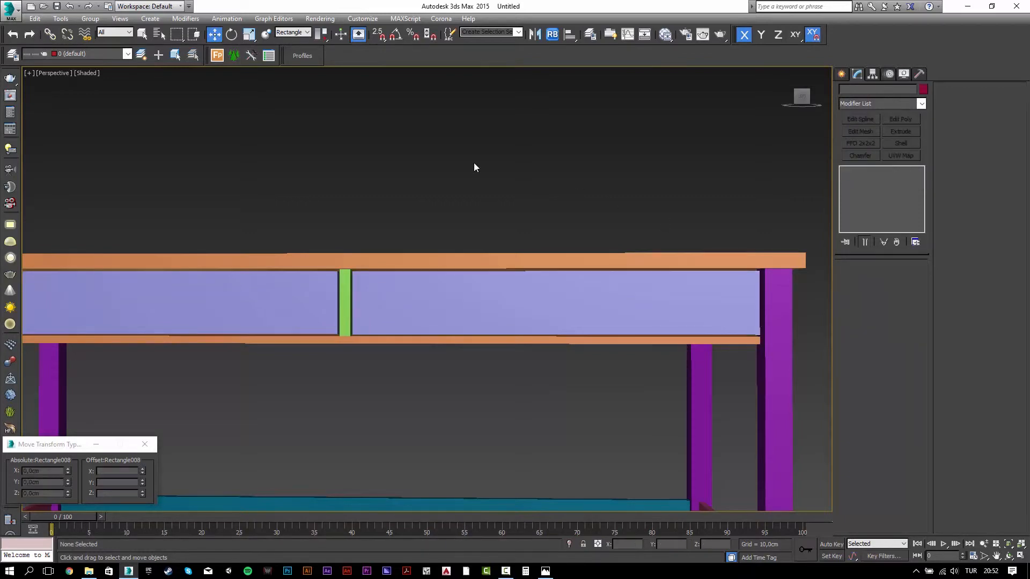
# Check the knobs in the reference picture and, with AutoGrid on, create a sphere about 1 cm in radius on the right-hand drawer front.
pyautogui.click(478, 281)
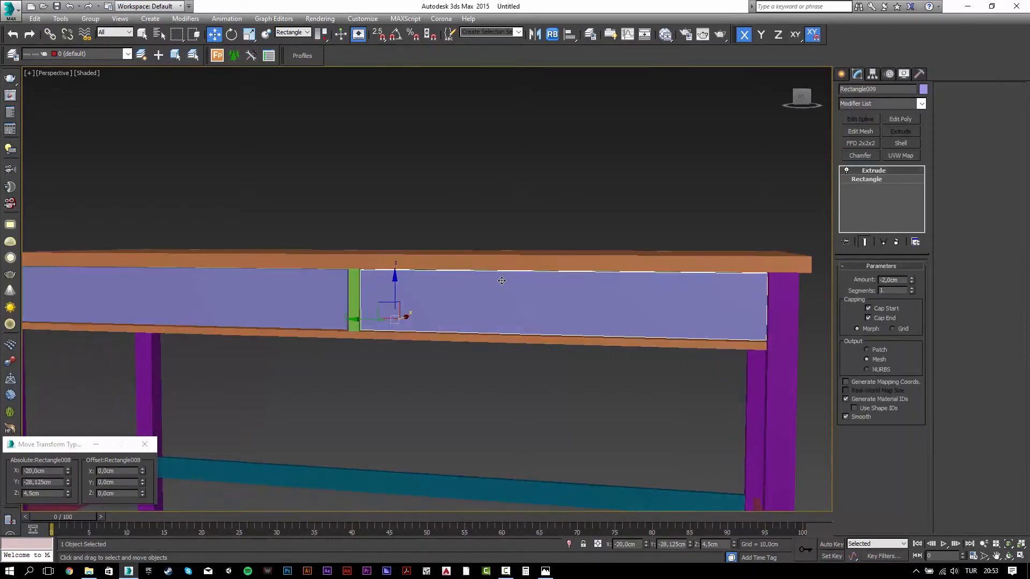
pyautogui.hotkey('alt', 'Tab')
pyautogui.hotkey('alt', 'Tab')
pyautogui.click(841, 74)
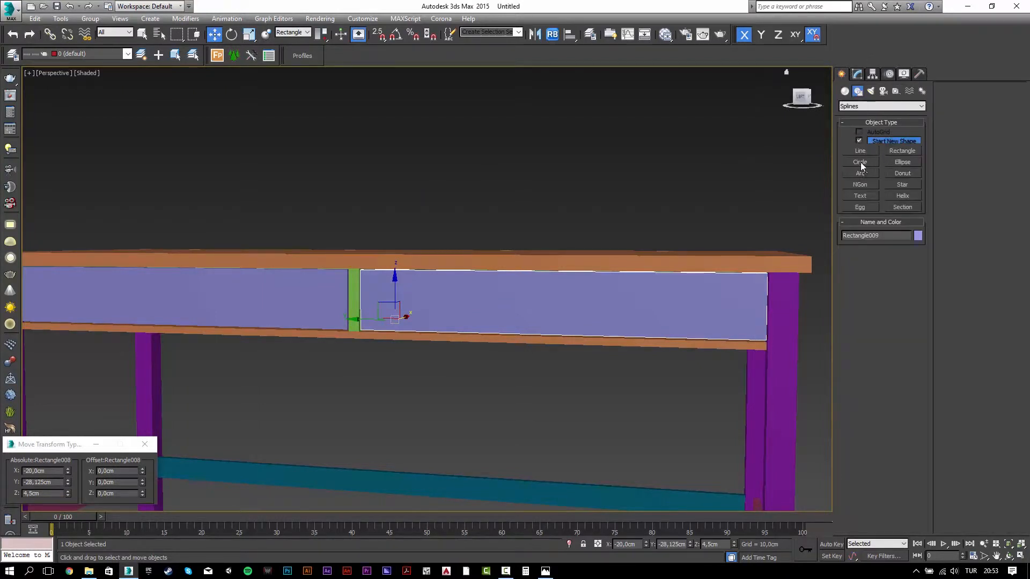
pyautogui.click(844, 91)
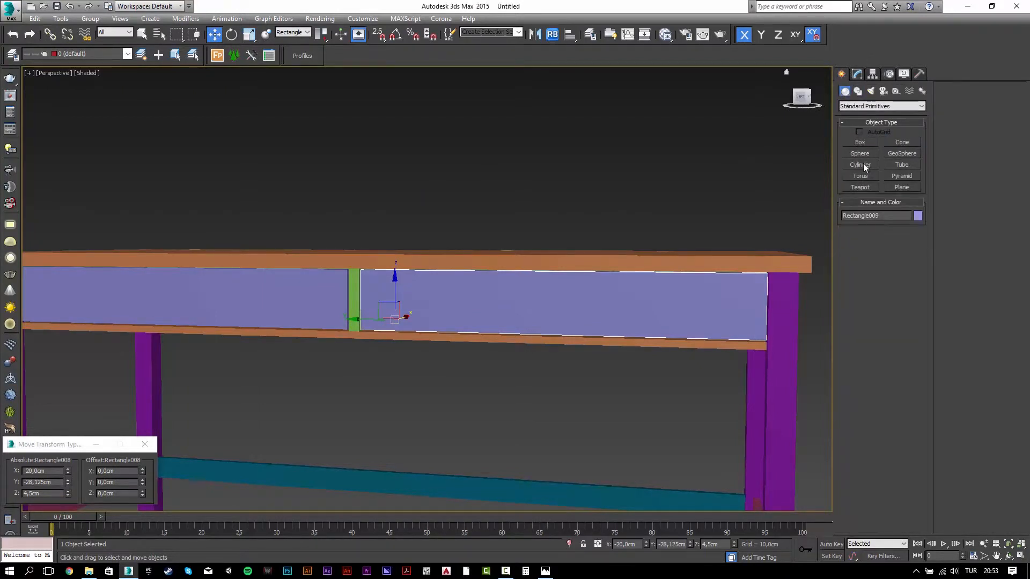
pyautogui.click(860, 155)
pyautogui.keyDown('alt'); pyautogui.moveTo(644, 265); pyautogui.dragTo(625, 281, button='middle'); pyautogui.keyUp('alt')
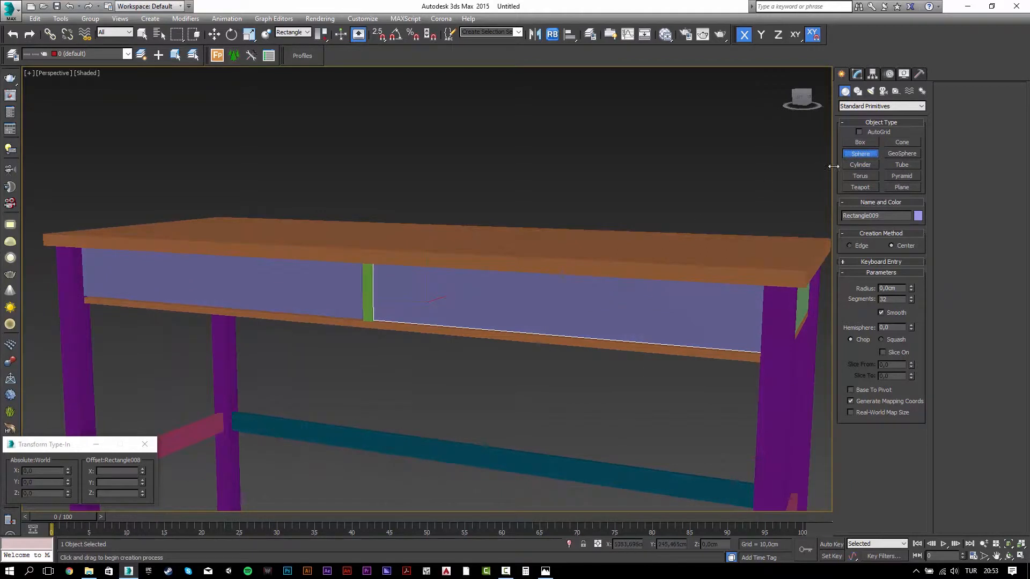
pyautogui.click(859, 132)
pyautogui.moveTo(558, 308); pyautogui.dragTo(556, 306)
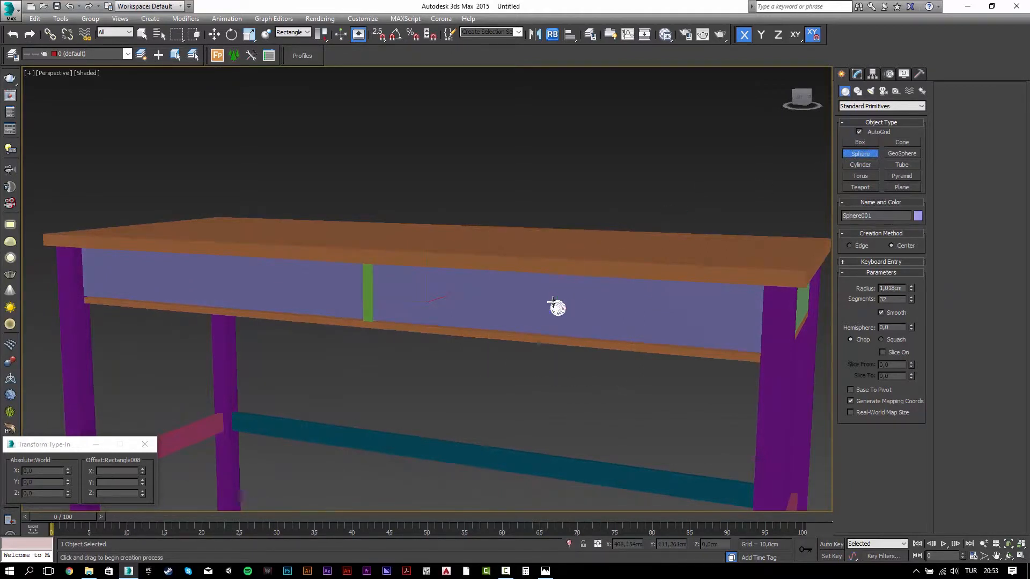
pyautogui.press('w')
pyautogui.click(856, 73)
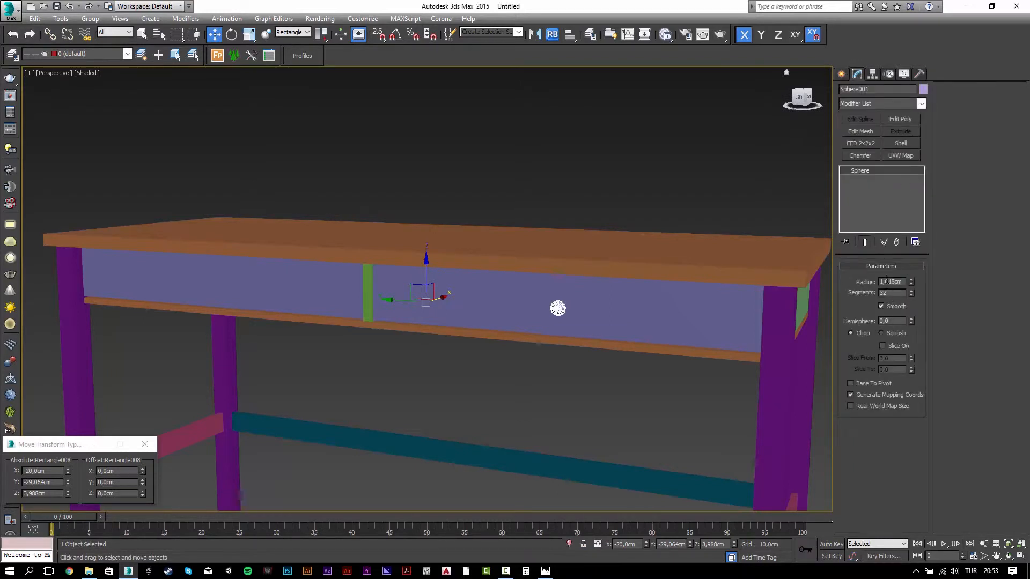
# Set the sphere's radius to 1 cm and align its centre with the drawer front's centre in Y and Z.
pyautogui.click(886, 281)
pyautogui.press('Tab')
pyautogui.click(570, 34)
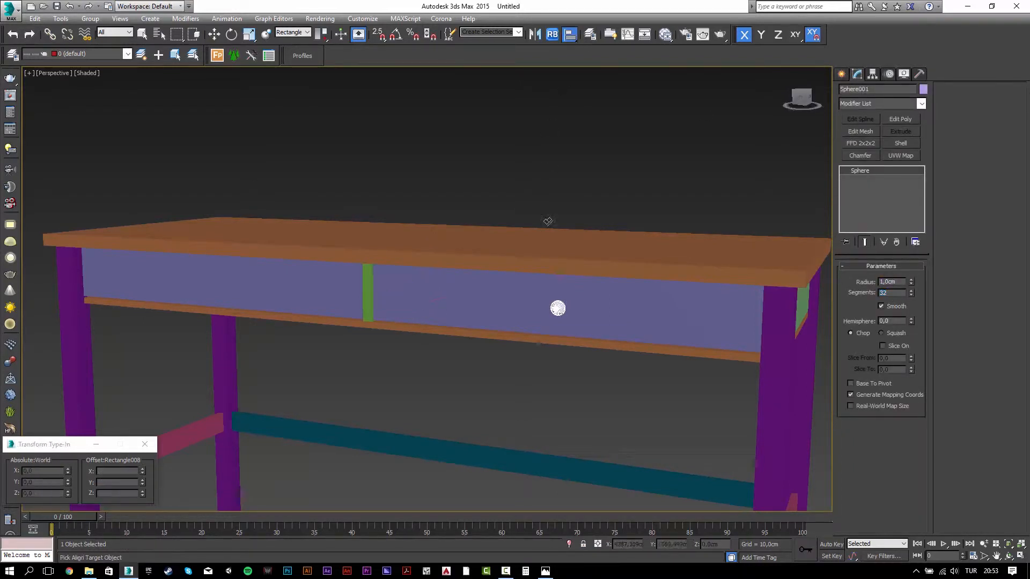
pyautogui.click(516, 289)
pyautogui.click(752, 211)
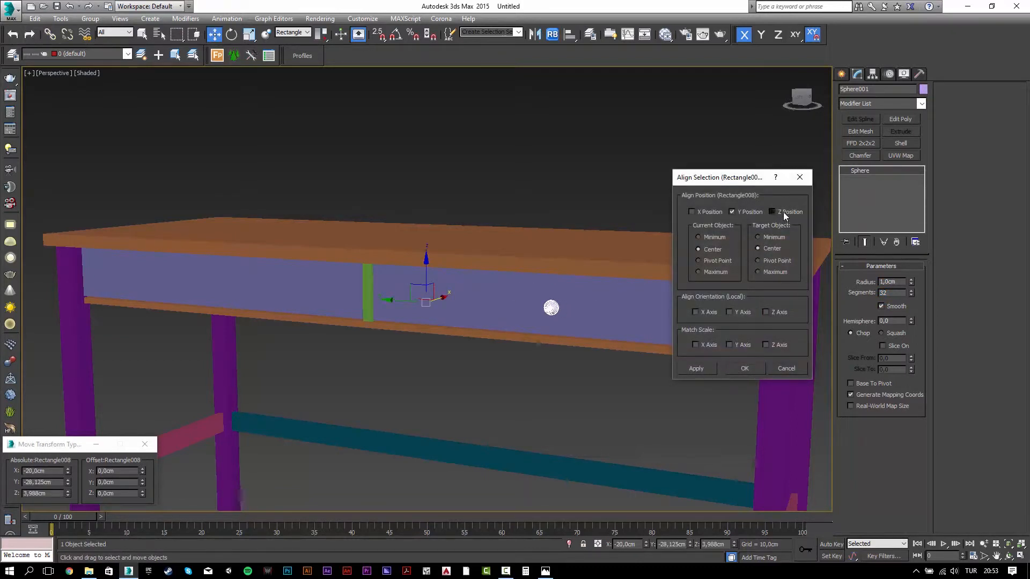
pyautogui.click(783, 211)
pyautogui.click(732, 366)
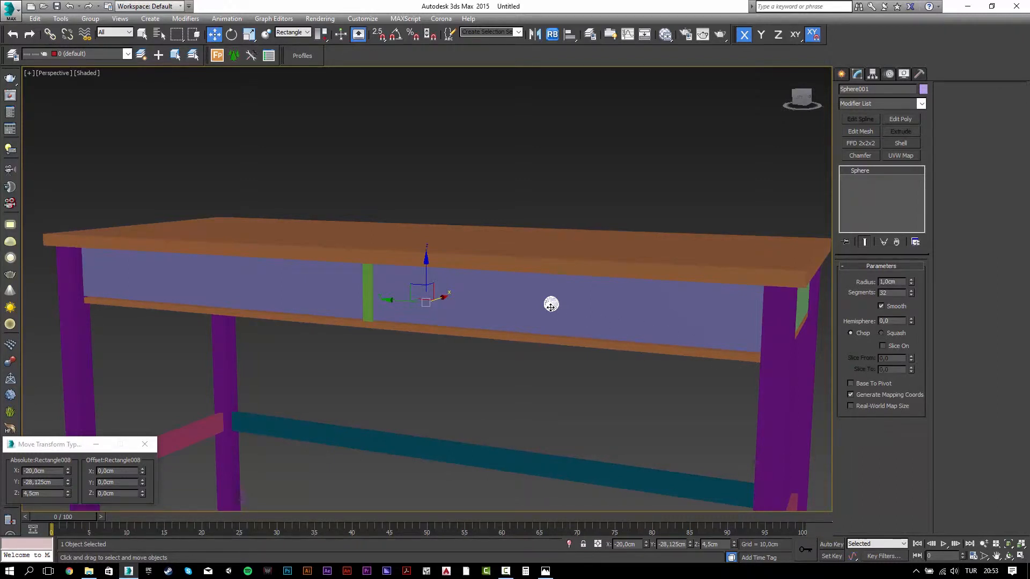
# Switch the reference coordinate system to View and align the sphere's X maximum to the drawer front's minimum.
pyautogui.press('z')
pyautogui.keyDown('alt'); pyautogui.moveTo(593, 269); pyautogui.dragTo(558, 294, button='middle'); pyautogui.keyUp('alt')
pyautogui.scroll(-3, 552, 293)
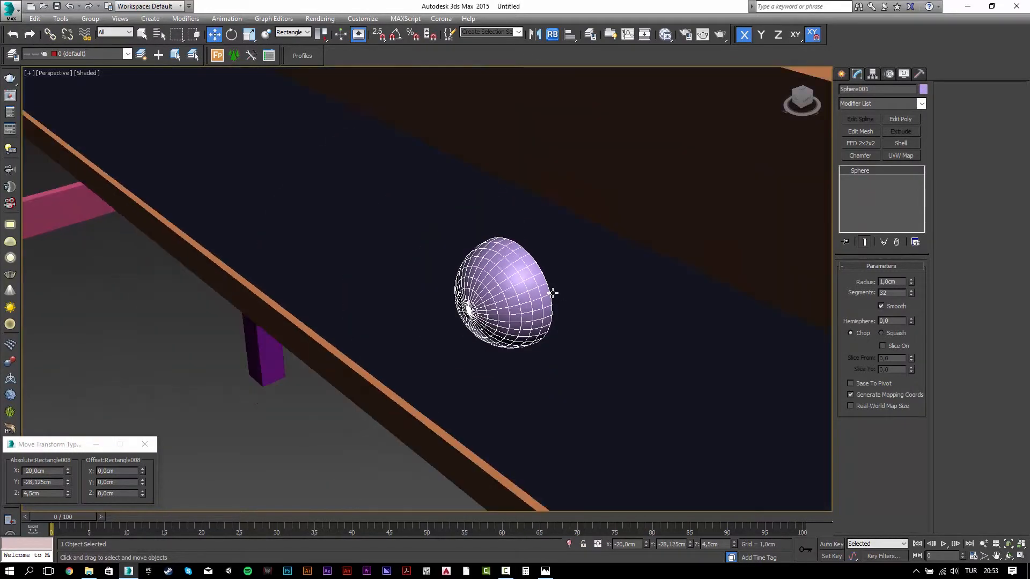
pyautogui.scroll(-4, 552, 294)
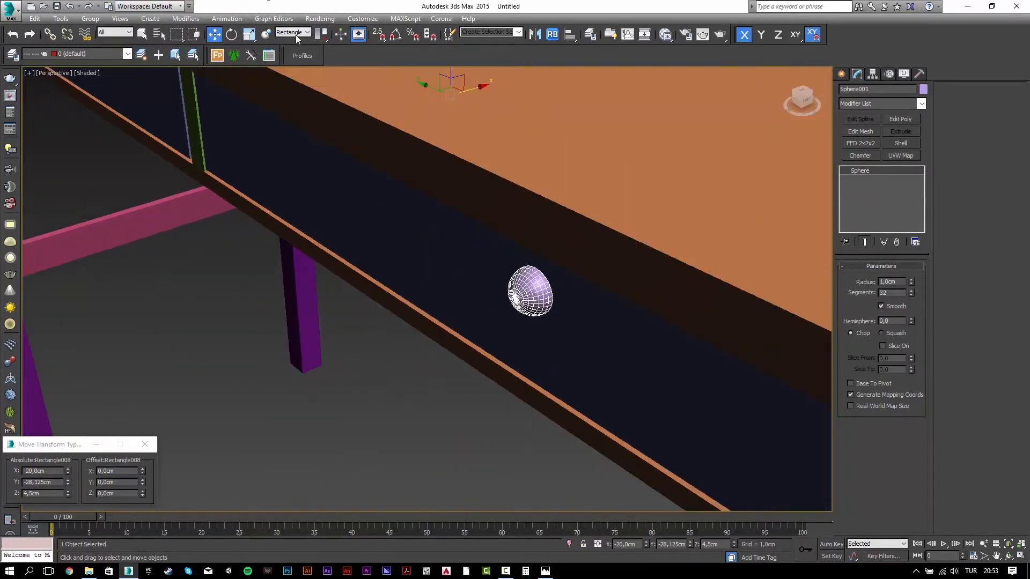
pyautogui.click(293, 33)
pyautogui.click(290, 41)
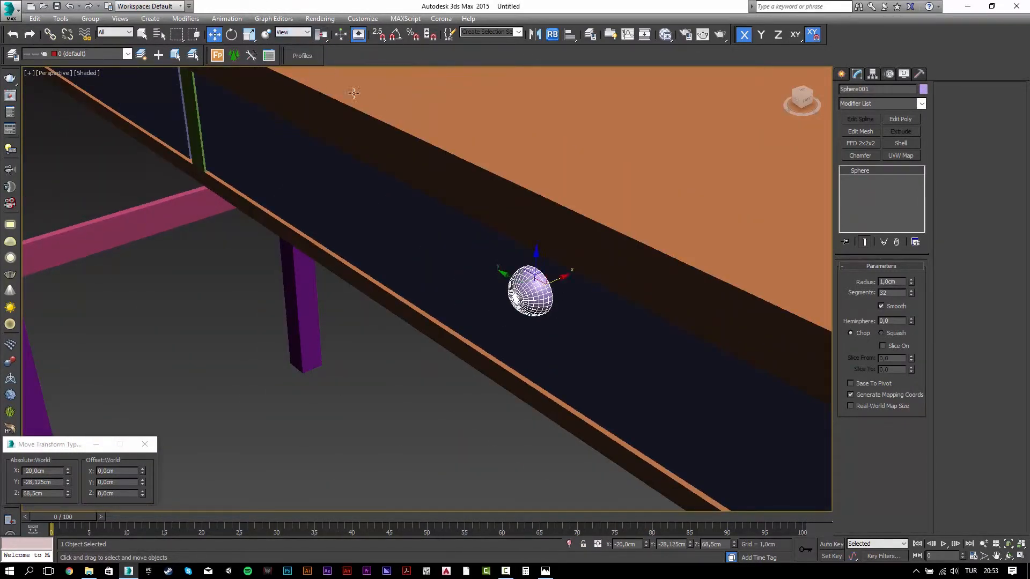
pyautogui.click(570, 36)
pyautogui.click(596, 330)
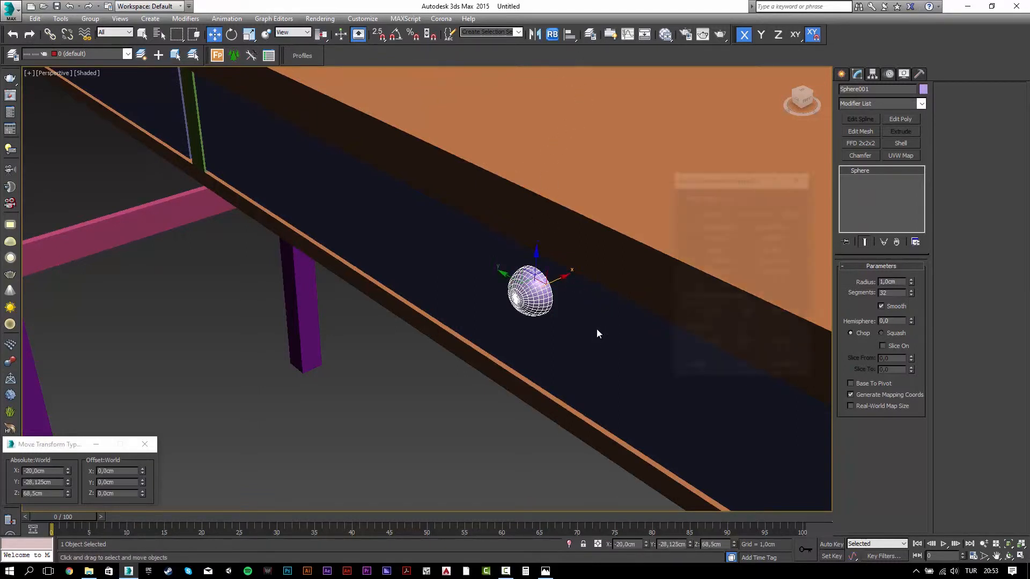
pyautogui.click(714, 272)
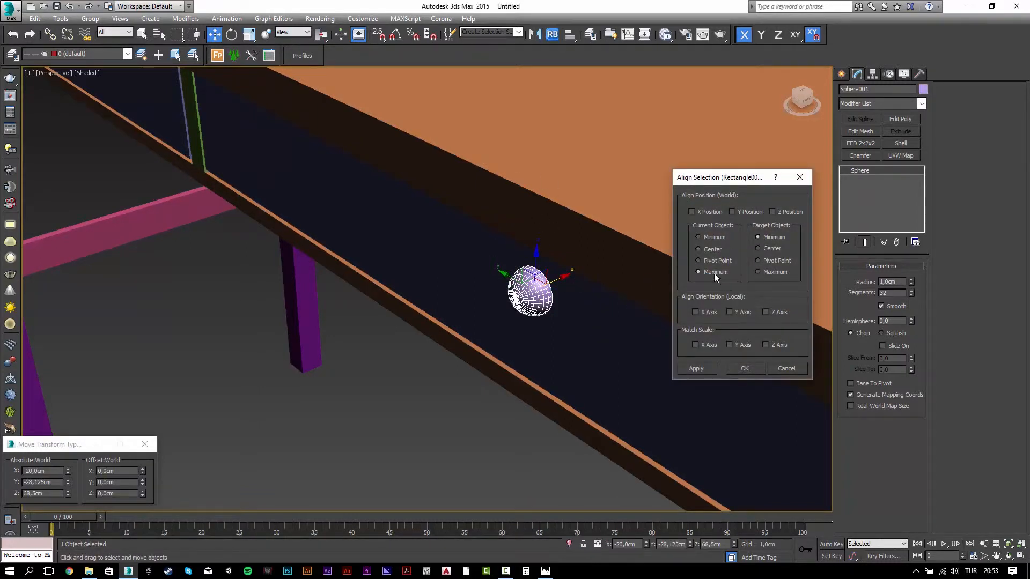
pyautogui.click(710, 211)
pyautogui.click(744, 369)
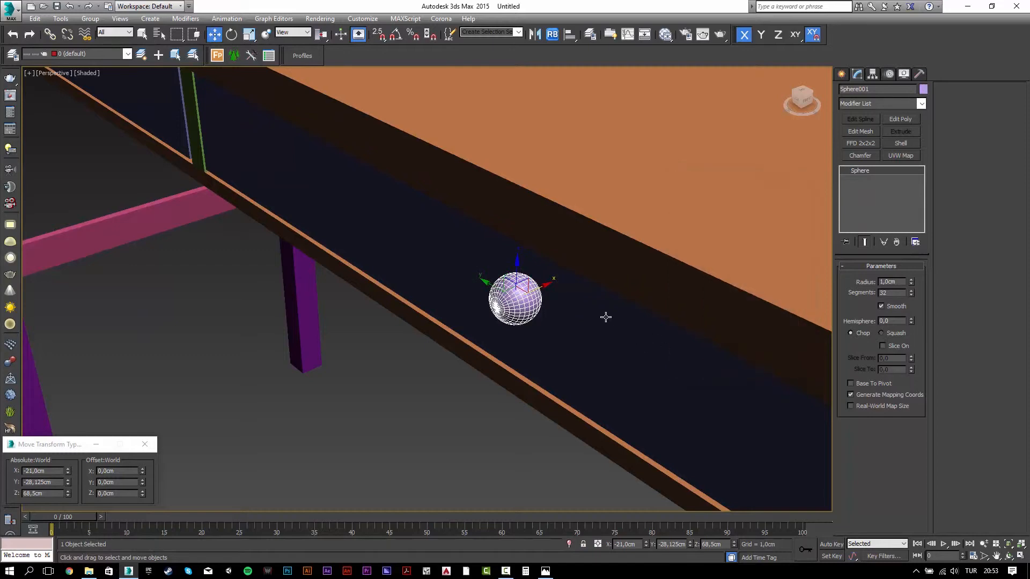
# Flatten the sphere along X to about 56 percent with non-uniform scaling.
pyautogui.press('z')
pyautogui.scroll(-5, 614, 284)
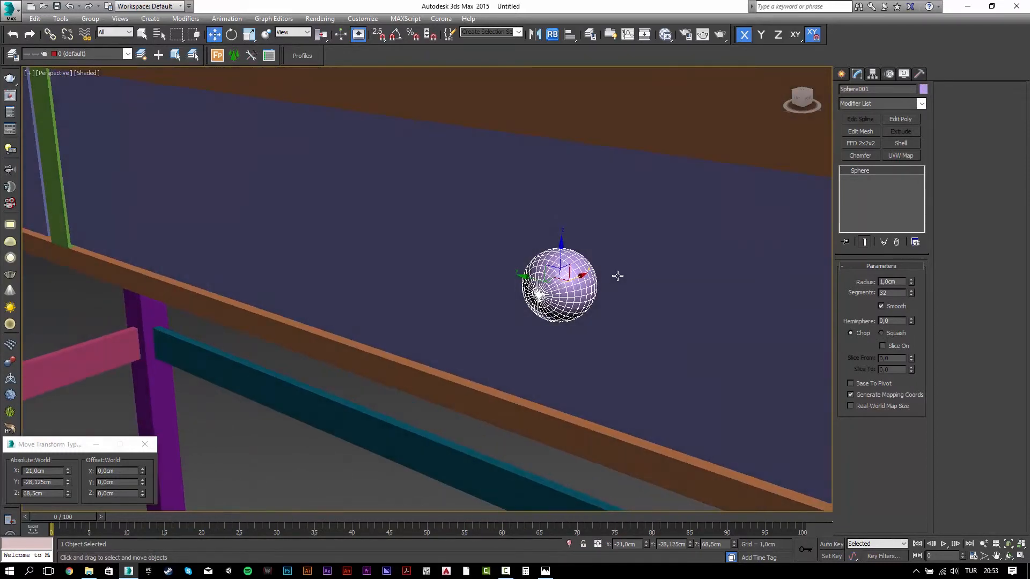
pyautogui.press('r')
pyautogui.moveTo(533, 297); pyautogui.dragTo(550, 295)
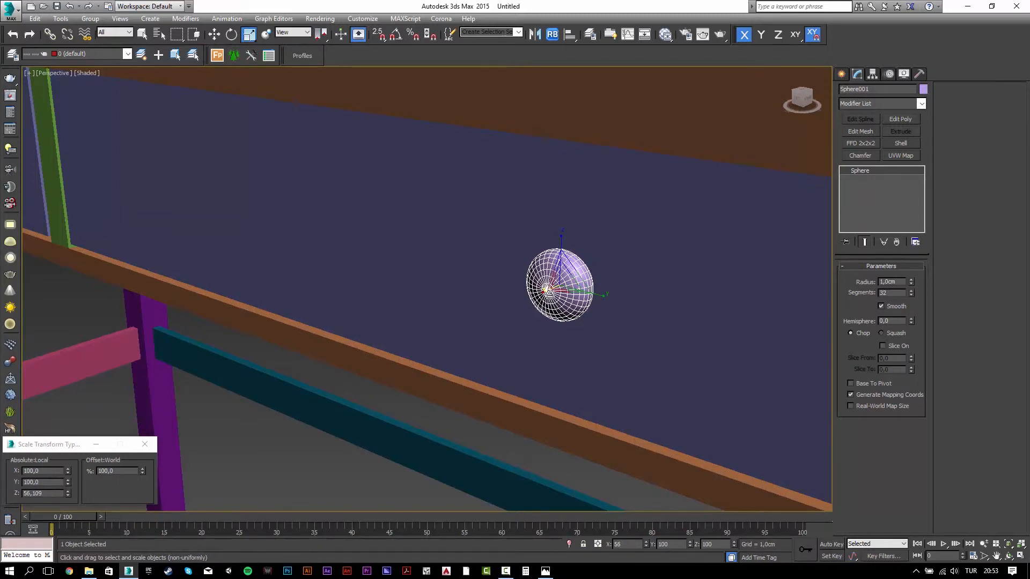
pyautogui.keyDown('alt'); pyautogui.moveTo(549, 293); pyautogui.dragTo(589, 299, button='middle'); pyautogui.keyUp('alt')
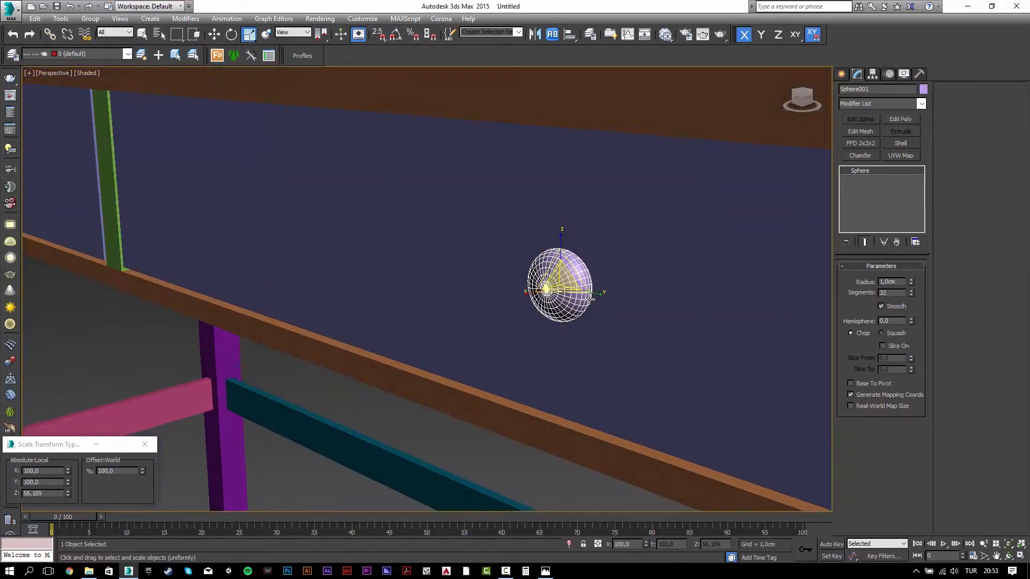
# Realign the flattened sphere in X so its maximum meets the drawer front's minimum.
pyautogui.press('w')
pyautogui.keyDown('alt'); pyautogui.moveTo(590, 299); pyautogui.dragTo(596, 294, button='middle'); pyautogui.keyUp('alt')
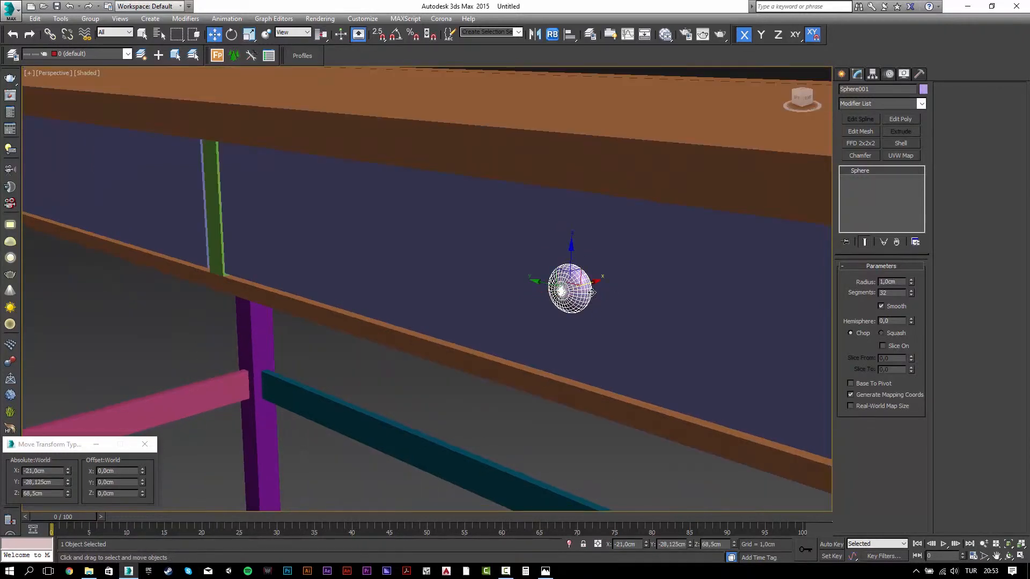
pyautogui.keyDown('alt'); pyautogui.moveTo(604, 251); pyautogui.dragTo(604, 255, button='middle'); pyautogui.keyUp('alt')
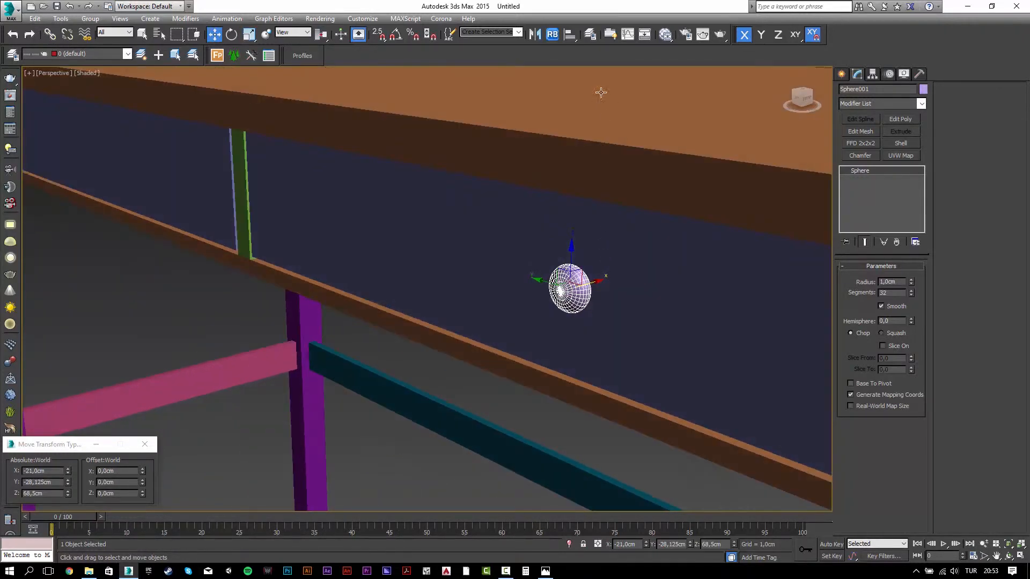
pyautogui.click(570, 34)
pyautogui.click(641, 322)
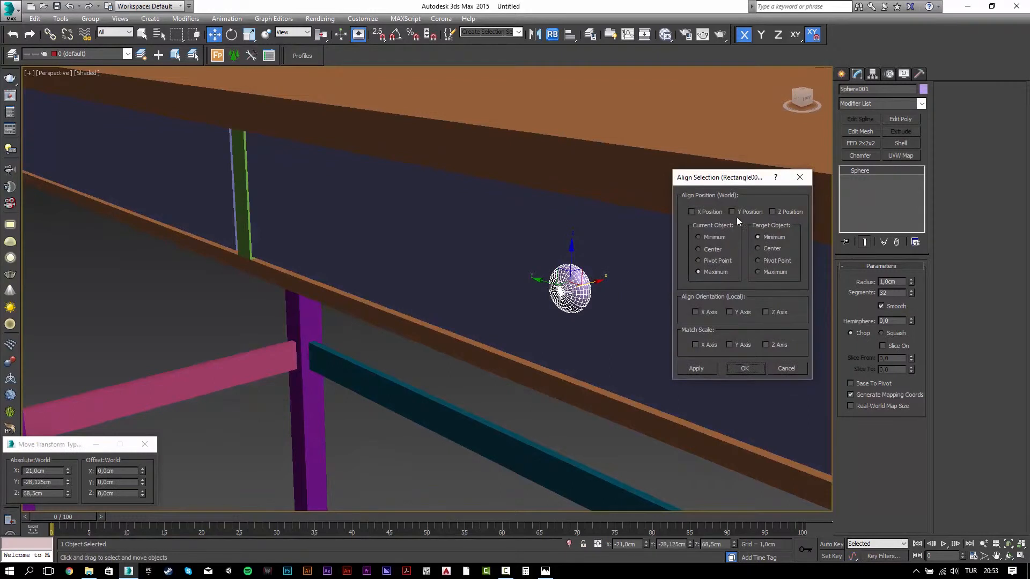
pyautogui.click(692, 212)
pyautogui.click(710, 367)
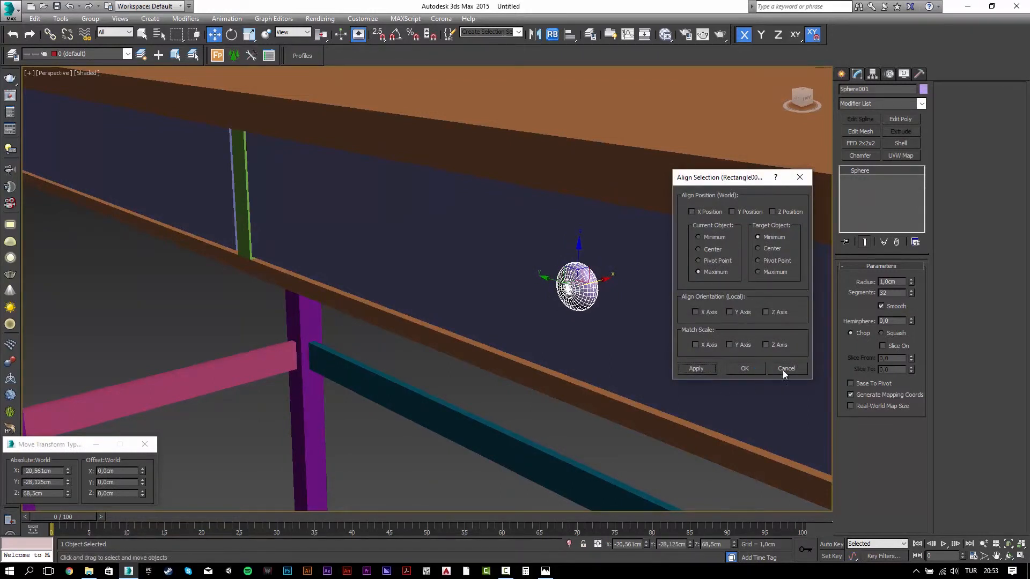
pyautogui.click(745, 368)
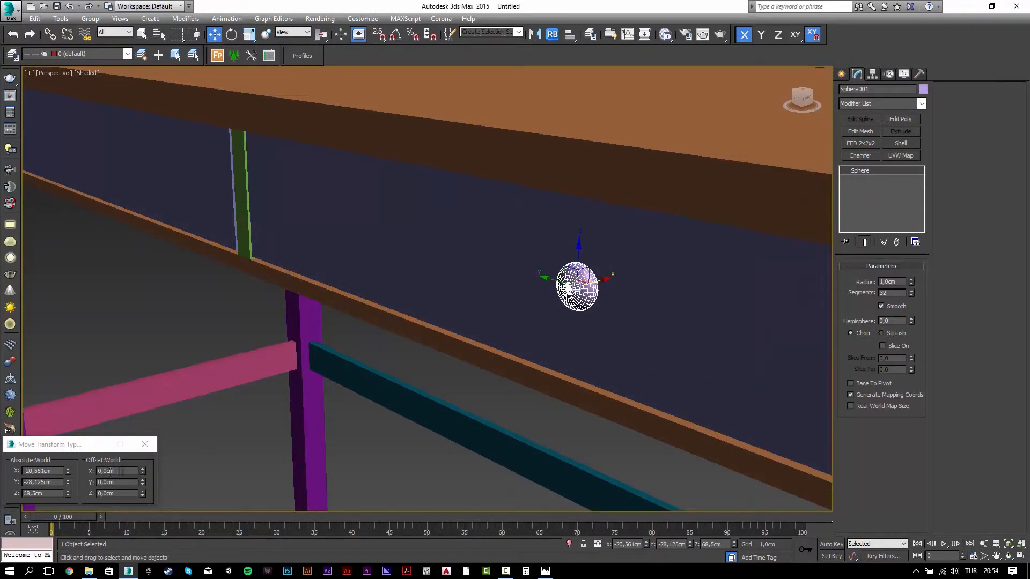
# Move the flattened sphere away from the drawer front by an X offset of -1 cm.
pyautogui.click(124, 471)
pyautogui.write('-1')
pyautogui.press('Return')
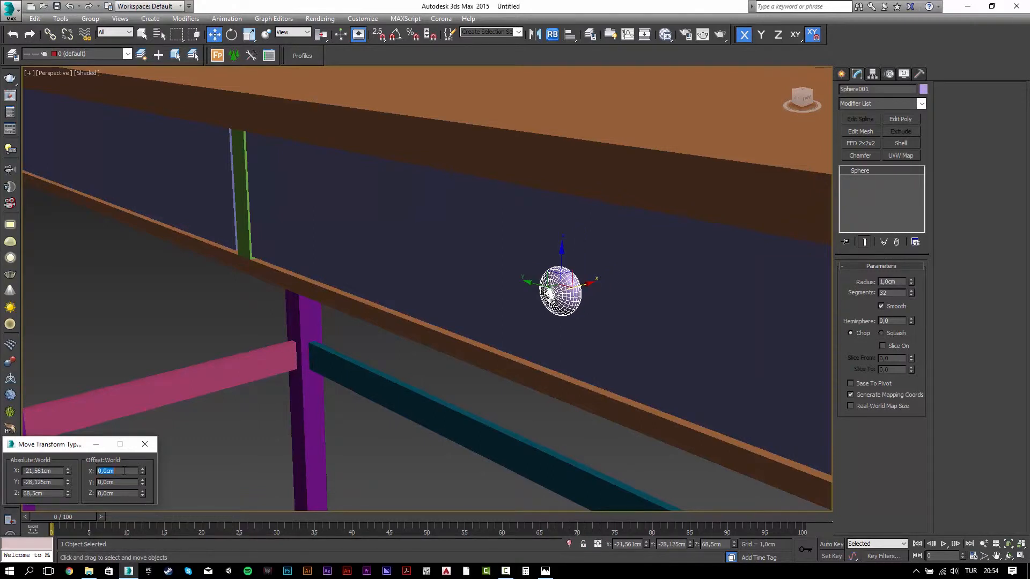
# Create a cylinder about 0.26 cm in radius and 0.67 cm high on the drawer front beside the sphere.
pyautogui.click(842, 74)
pyautogui.click(858, 165)
pyautogui.keyDown('alt'); pyautogui.moveTo(721, 159); pyautogui.dragTo(600, 294, button='middle'); pyautogui.keyUp('alt')
pyautogui.moveTo(609, 308); pyautogui.dragTo(602, 304)
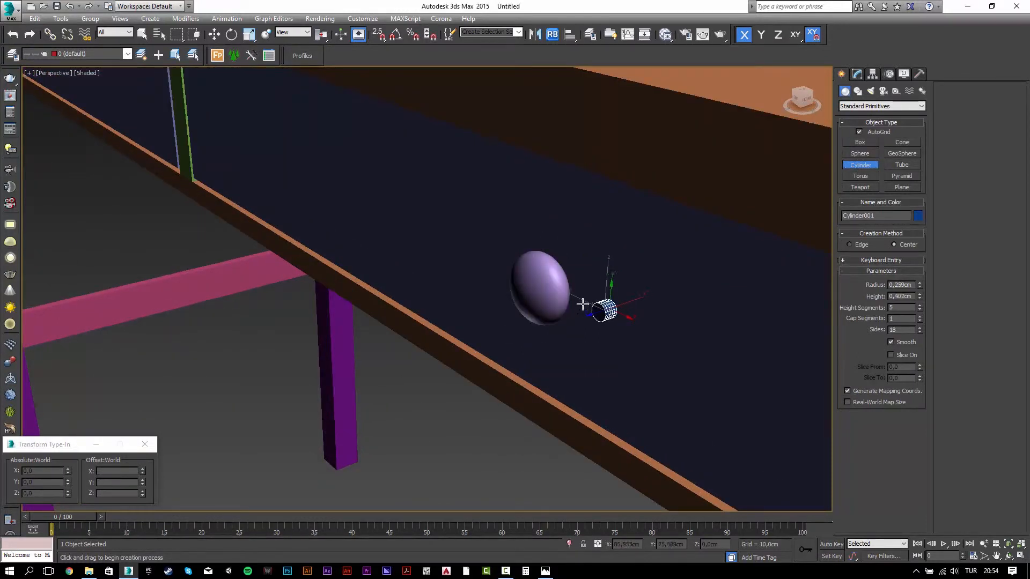
pyautogui.click(578, 306)
# Set the cylinder's radius to 0.25 cm, its height to 0.5 cm and its height segments to 1.
pyautogui.doubleClick(894, 285)
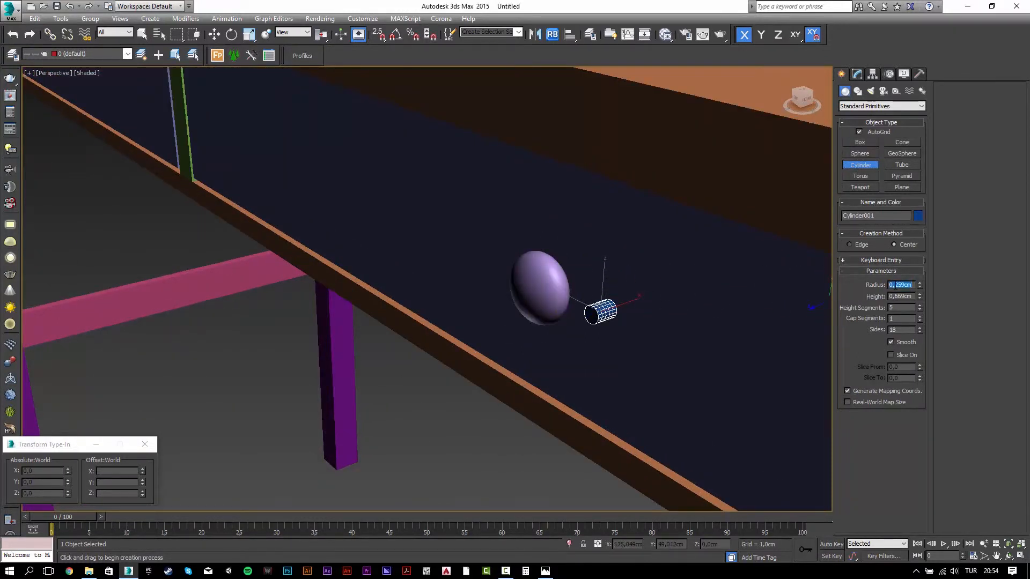
pyautogui.write(',5')
pyautogui.press('Tab')
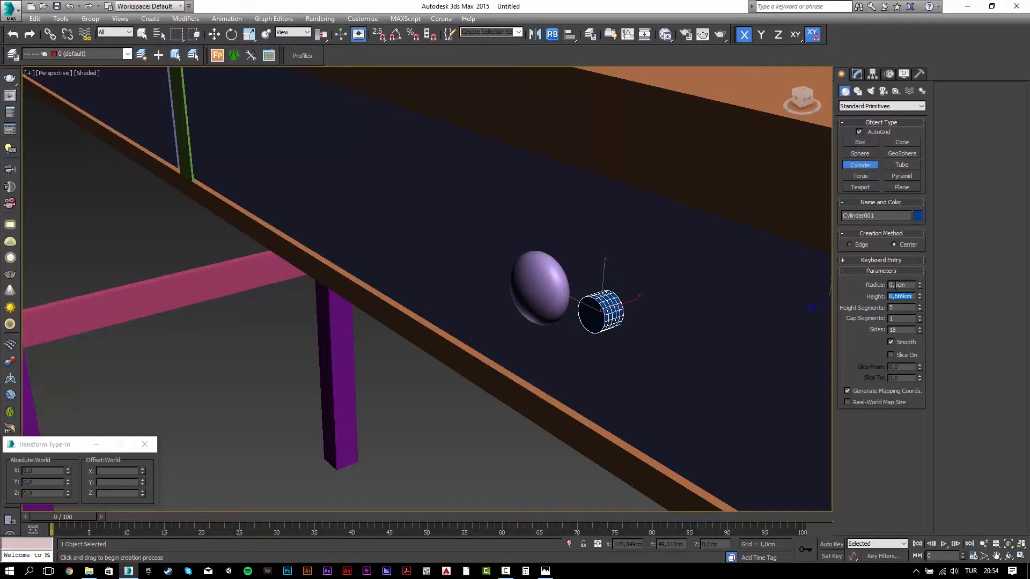
pyautogui.doubleClick(893, 285)
pyautogui.write(',25')
pyautogui.press('Return')
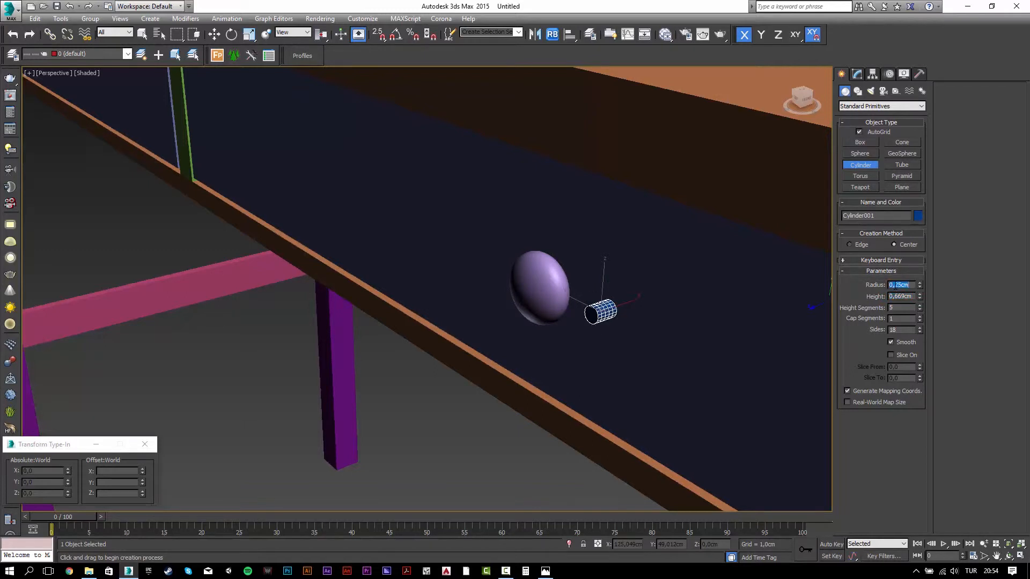
pyautogui.press('Tab')
pyautogui.write(',5')
pyautogui.press('Tab')
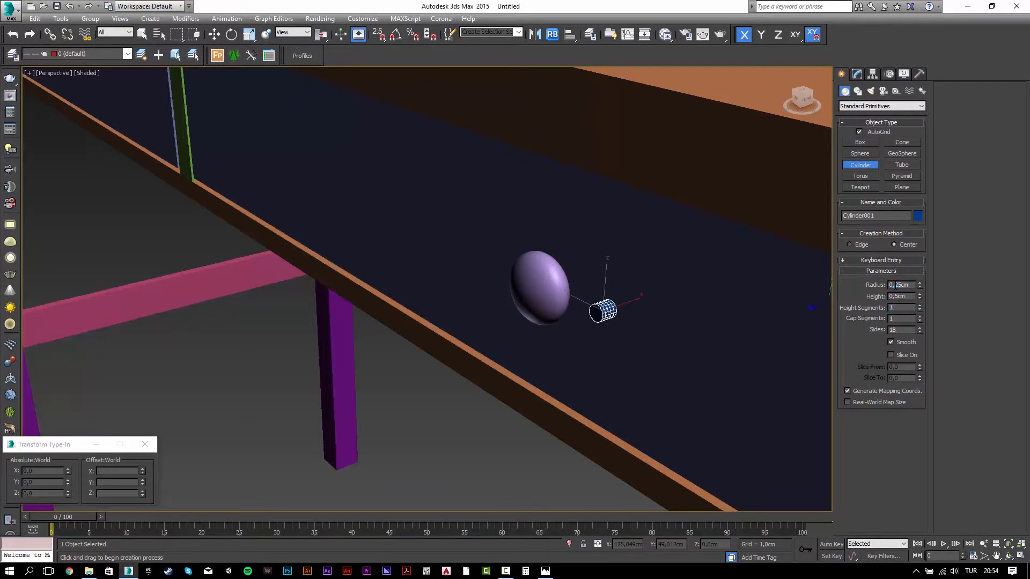
pyautogui.write('1')
pyautogui.press('Return')
# Align the cylinder's centre with the sphere's centre in Y and Z.
pyautogui.click(570, 34)
pyautogui.click(549, 290)
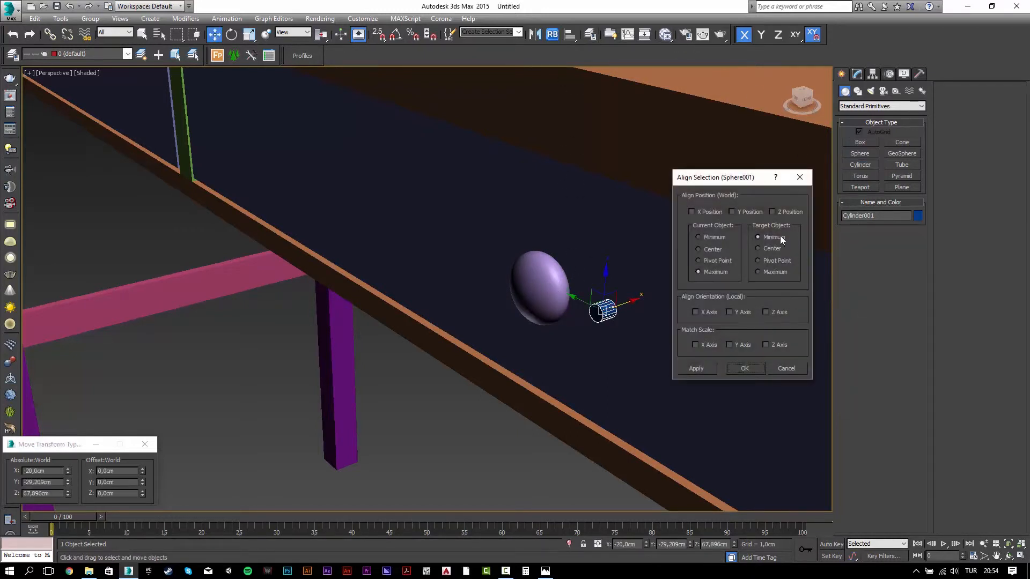
pyautogui.click(783, 210)
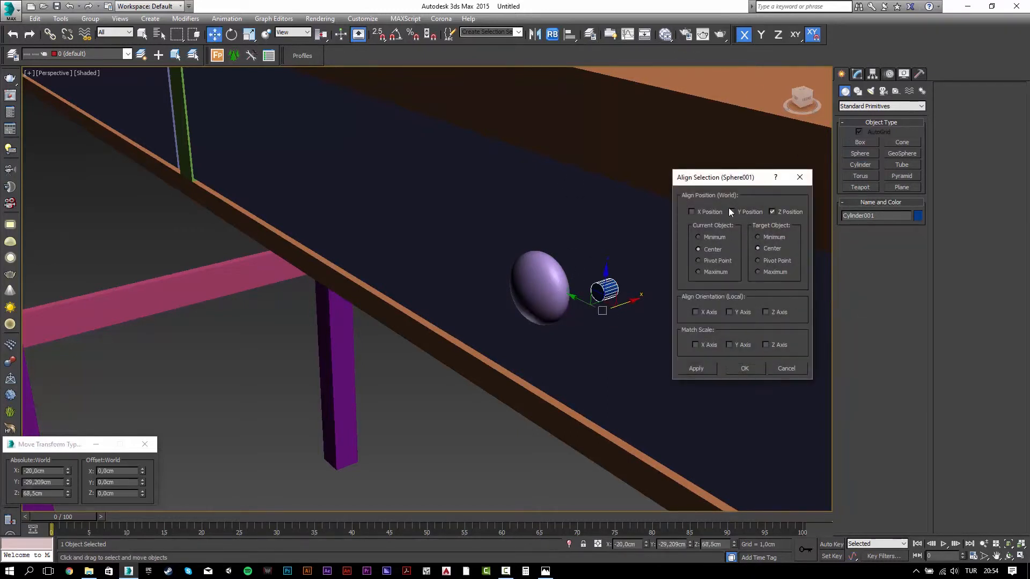
pyautogui.click(732, 211)
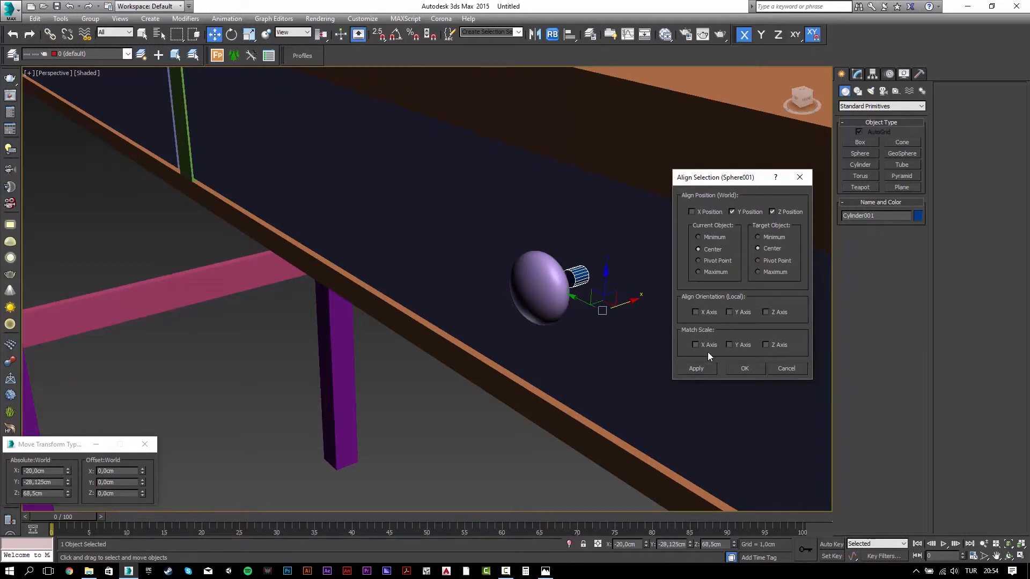
pyautogui.click(706, 368)
pyautogui.click(743, 368)
# Set the cylinder's height to 0.75 cm.
pyautogui.keyDown('alt'); pyautogui.moveTo(625, 317); pyautogui.dragTo(590, 294, button='middle'); pyautogui.keyUp('alt')
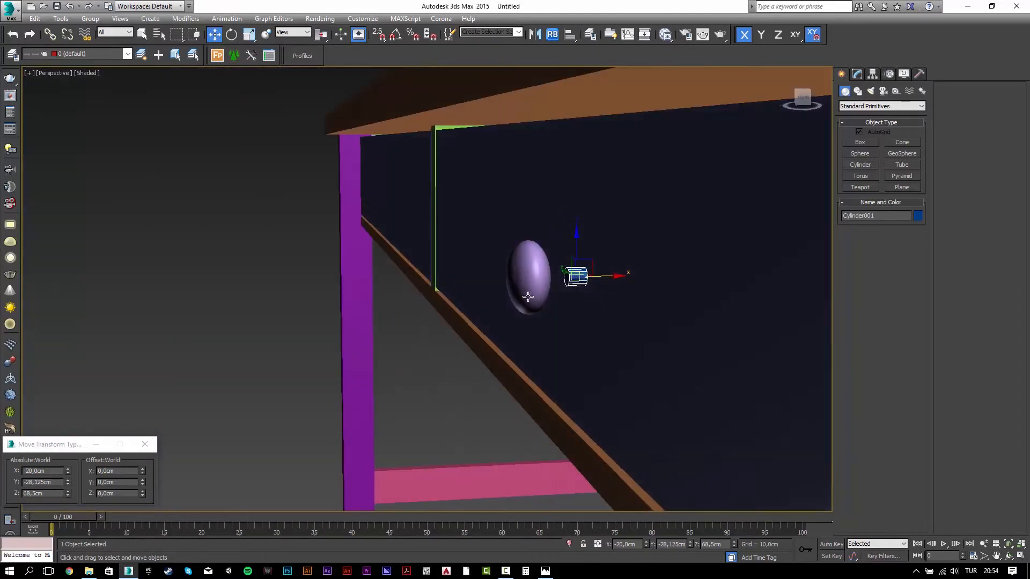
pyautogui.click(857, 74)
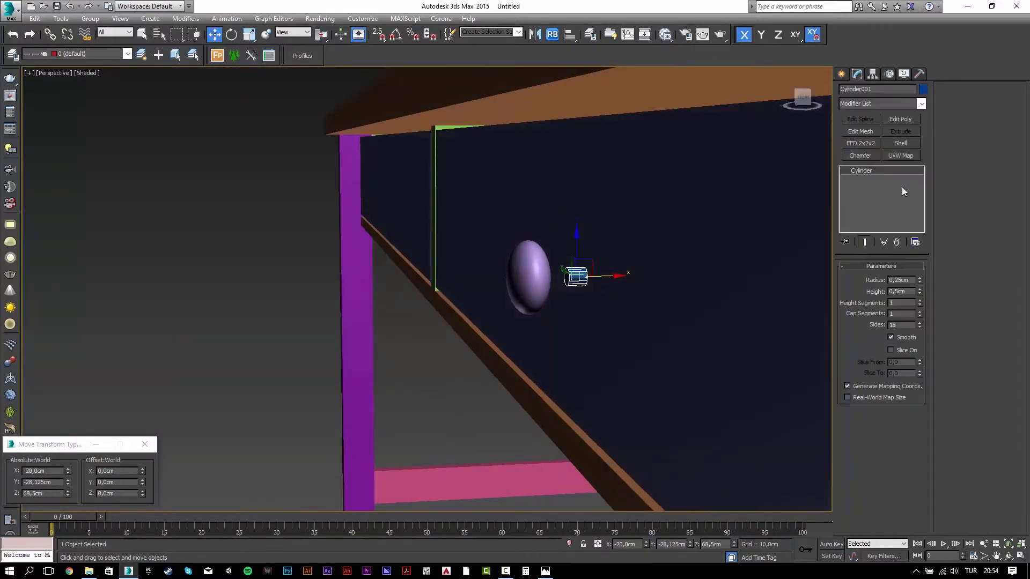
pyautogui.write('0,75')
pyautogui.press('Return')
# Align the flattened sphere's X maximum to the cylinder's X minimum.
pyautogui.click(528, 278)
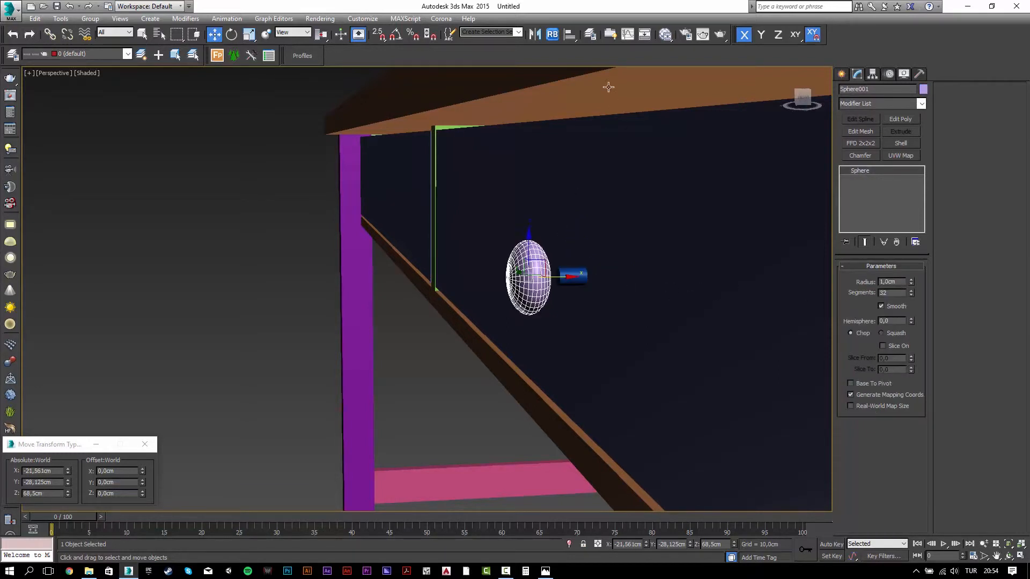
pyautogui.click(570, 36)
pyautogui.click(573, 275)
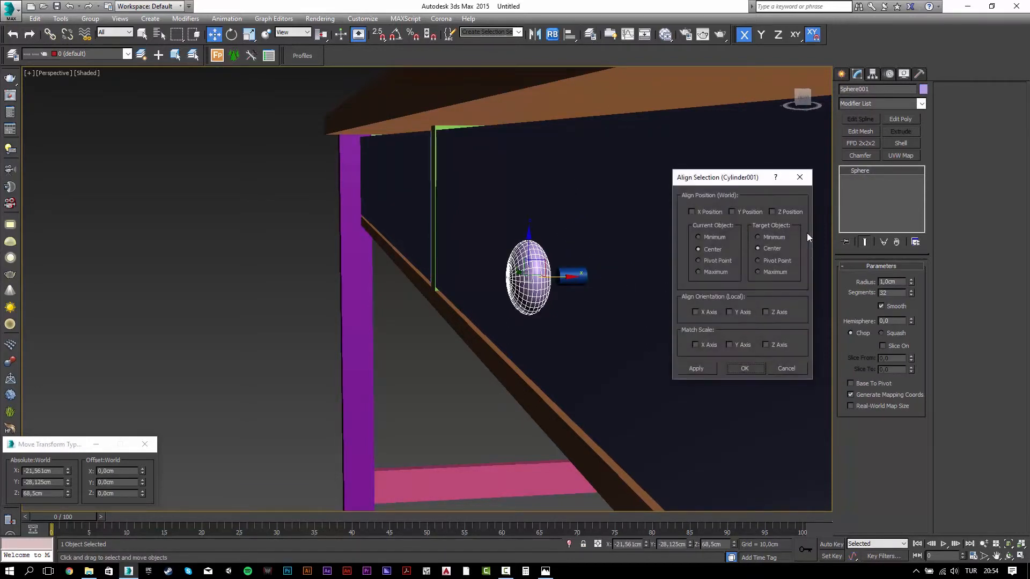
pyautogui.click(777, 237)
pyautogui.click(703, 273)
pyautogui.click(705, 212)
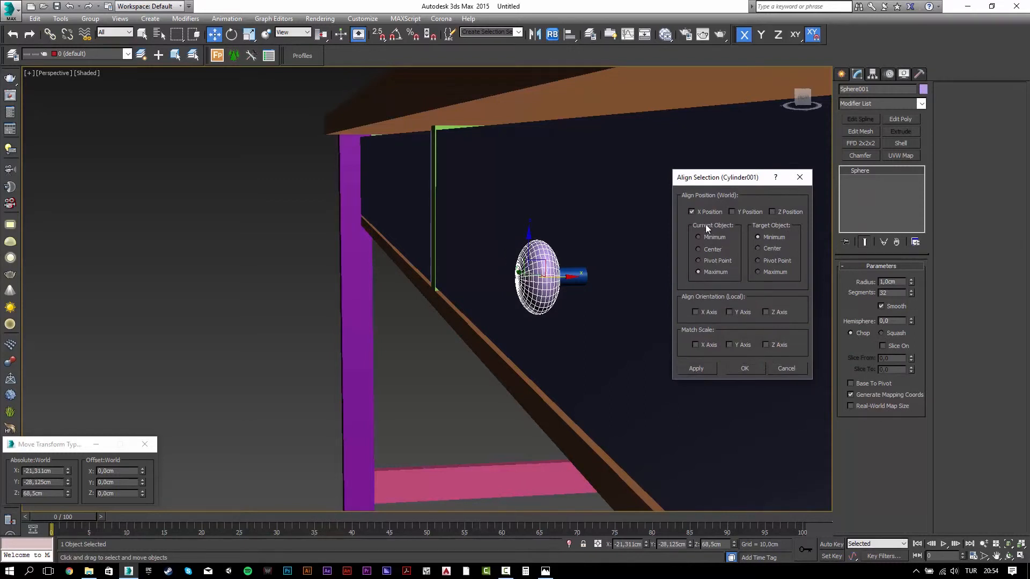
pyautogui.click(747, 368)
# Set the cylinder's radius to 0.5 cm and its height to 1 cm.
pyautogui.click(574, 273)
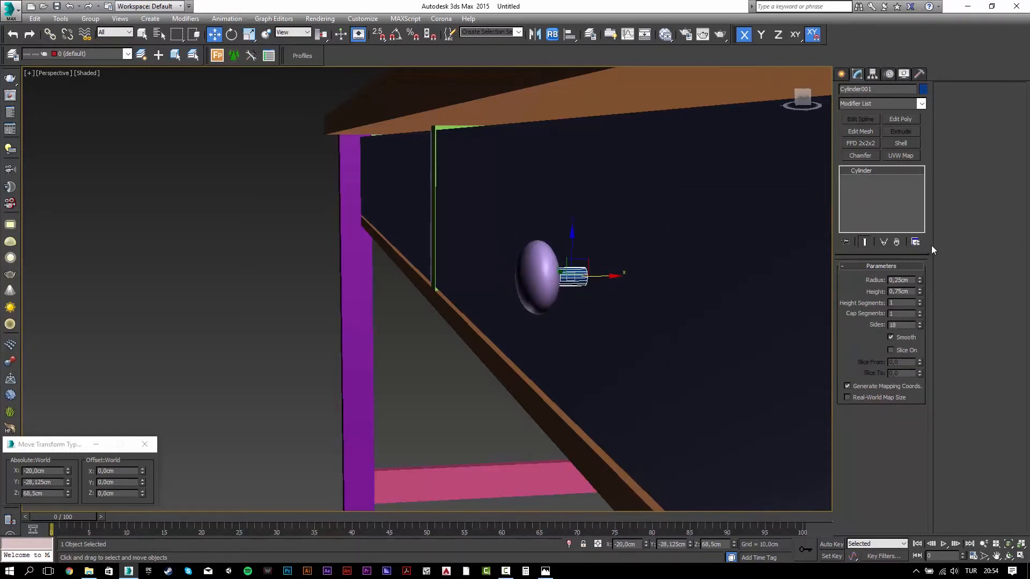
pyautogui.doubleClick(905, 279)
pyautogui.write('0,5')
pyautogui.press('Return')
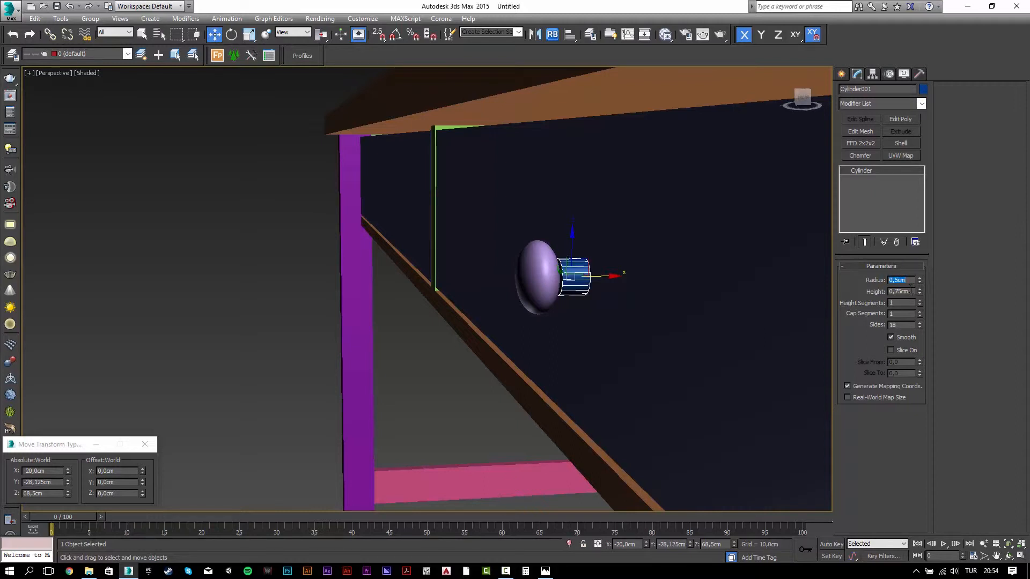
pyautogui.doubleClick(910, 291)
pyautogui.write('1')
pyautogui.press('Return')
# Group the flattened sphere and the cylinder into one knob.
pyautogui.keyDown('alt'); pyautogui.moveTo(531, 301); pyautogui.dragTo(557, 296, button='middle'); pyautogui.keyUp('alt')
pyautogui.keyDown('ctrl'); pyautogui.click(558, 296); pyautogui.keyUp('ctrl')
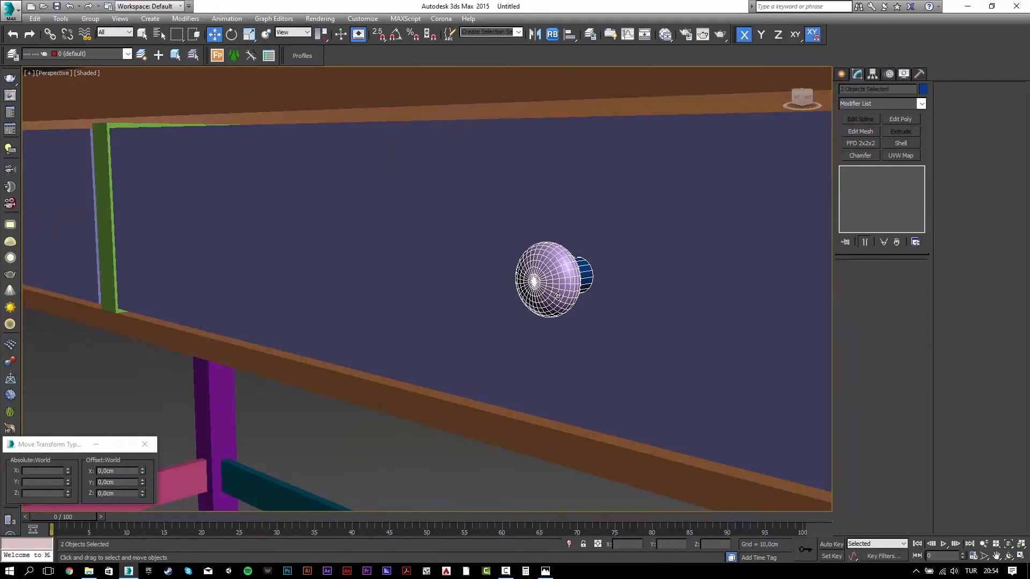
pyautogui.hotkey('ctrl', 'g')
pyautogui.press('Return')
pyautogui.scroll(-5, 567, 265)
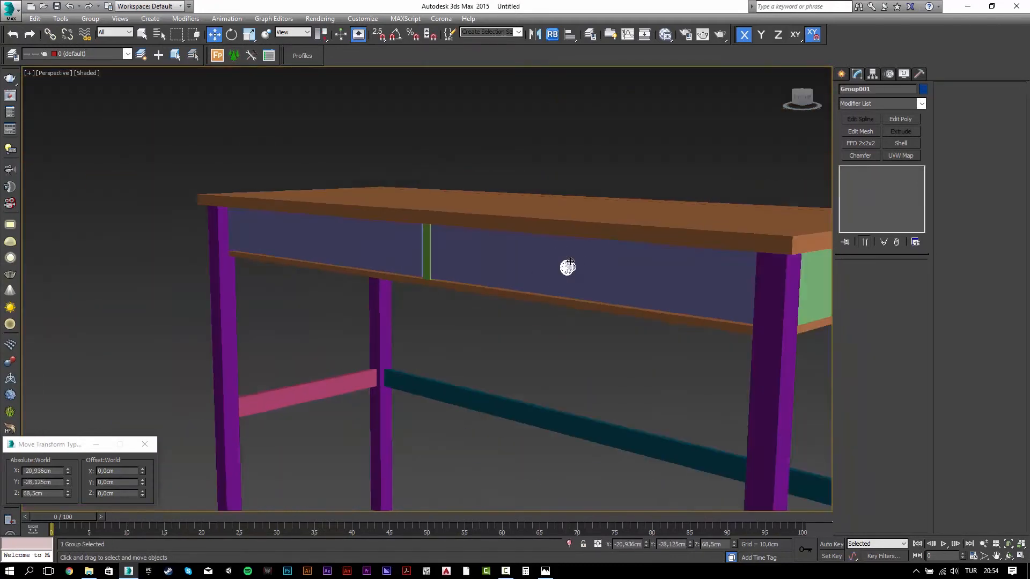
# Mirror the knob group along Y about the central drawer divider as an instance onto the other drawer front.
pyautogui.click(292, 32)
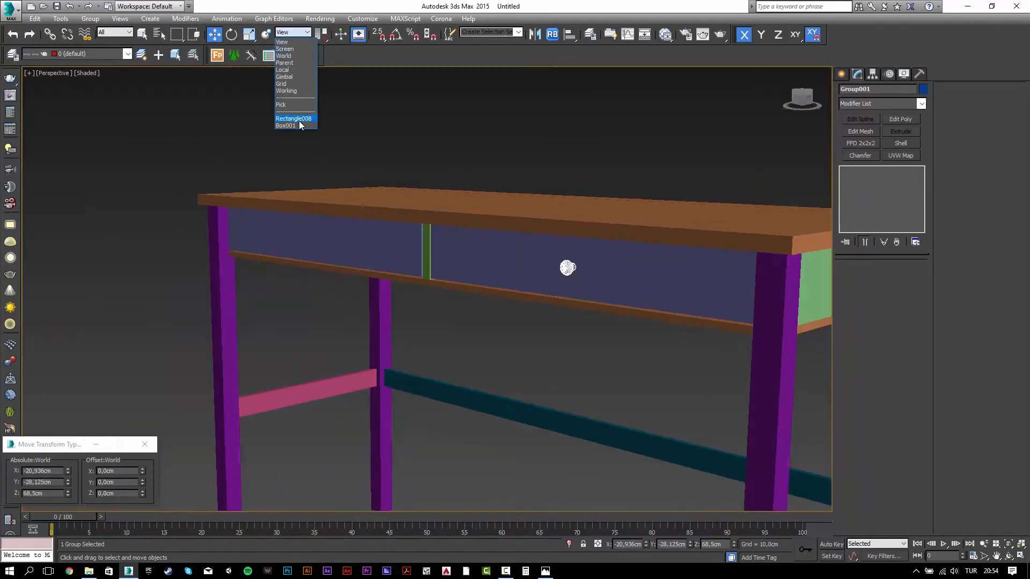
pyautogui.click(298, 121)
pyautogui.moveTo(318, 38); pyautogui.dragTo(320, 81)
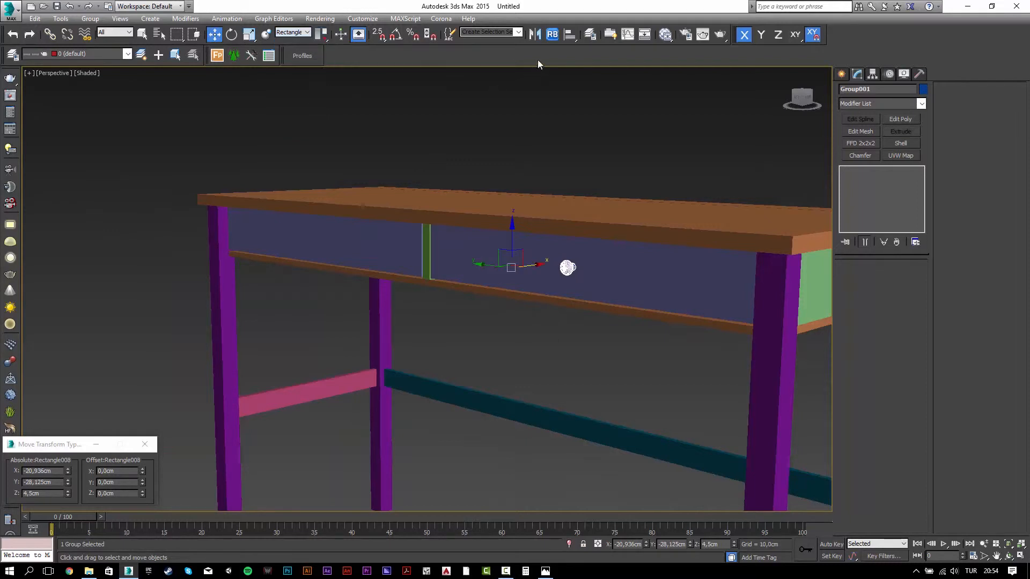
pyautogui.click(533, 34)
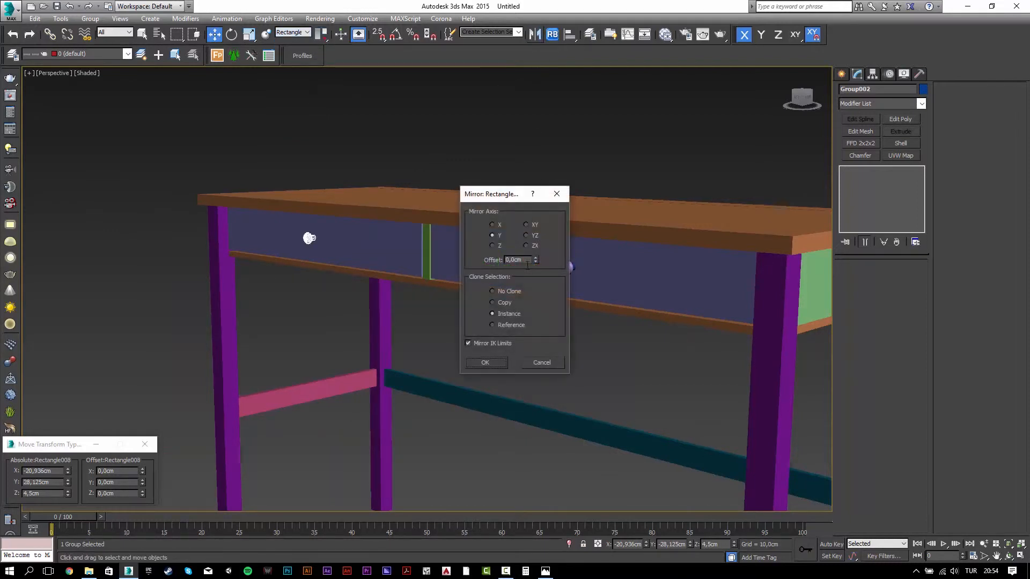
pyautogui.click(485, 362)
pyautogui.click(493, 127)
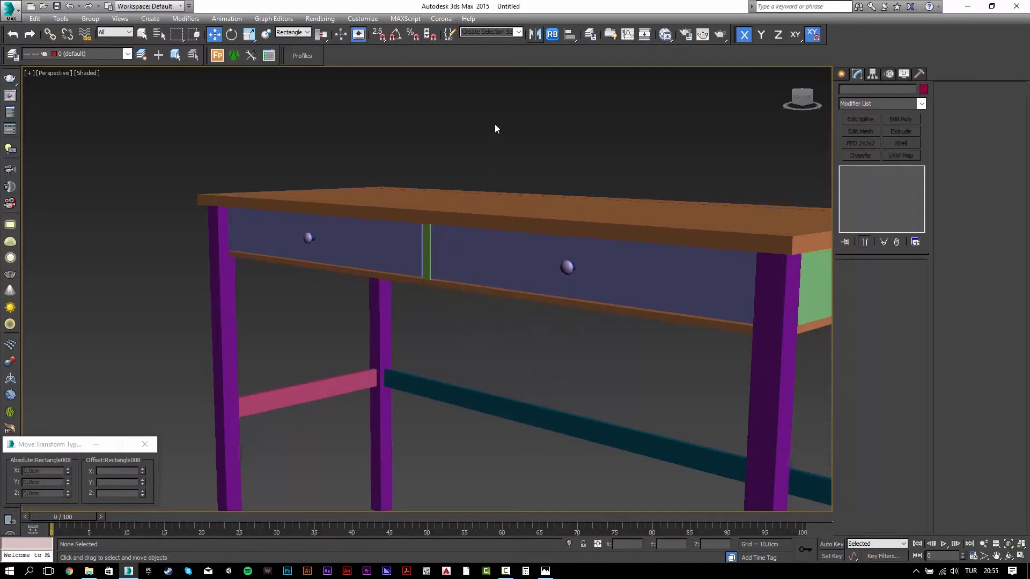
# Add a Chamfer modifier with an amount of 0.25 cm to the wide front tabletop board.
pyautogui.scroll(-5, 494, 124)
pyautogui.keyDown('alt'); pyautogui.moveTo(507, 133); pyautogui.dragTo(537, 107, button='middle'); pyautogui.keyUp('alt')
pyautogui.scroll(-4, 537, 106)
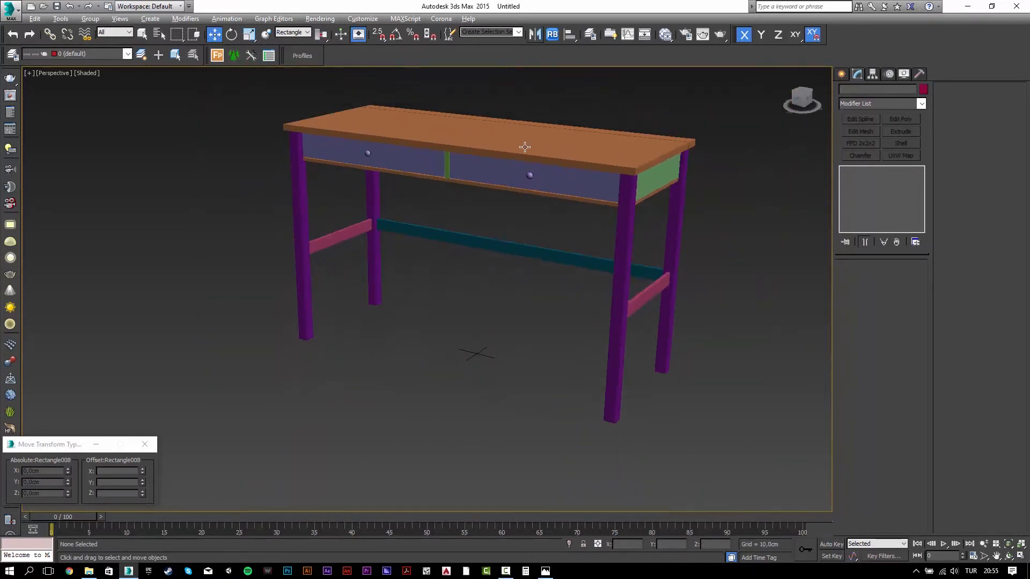
pyautogui.keyDown('alt'); pyautogui.moveTo(523, 150); pyautogui.dragTo(522, 172, button='middle'); pyautogui.keyUp('alt')
pyautogui.click(567, 179)
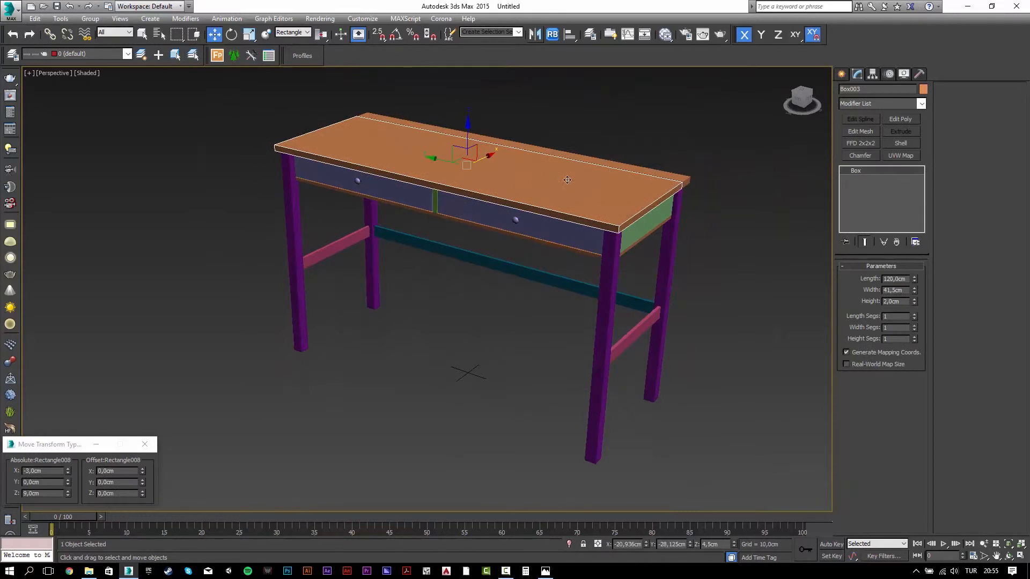
pyautogui.click(860, 155)
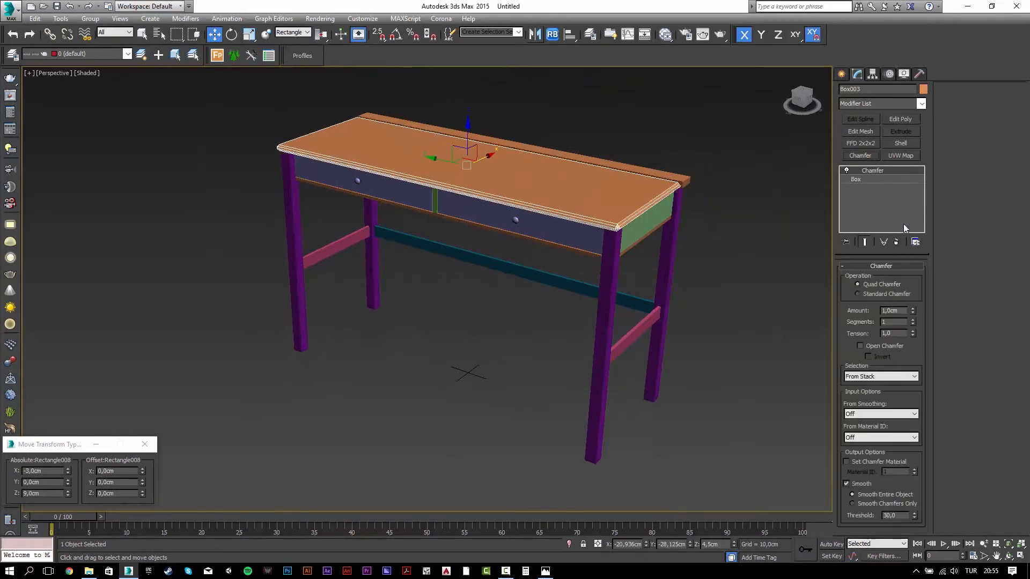
pyautogui.click(898, 310)
pyautogui.write(',25')
pyautogui.press('Return')
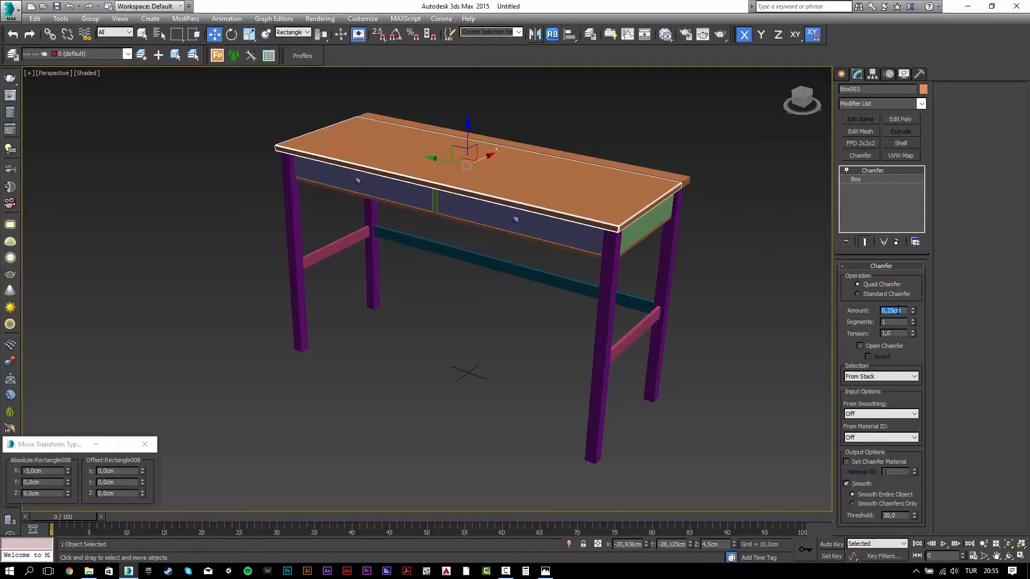
# Set the tabletop chamfer to 2 segments and tension 0.5, and smooth the chamfers only.
pyautogui.press('Tab')
pyautogui.write('2')
pyautogui.press('Tab')
pyautogui.click(878, 504)
# Copy the Chamfer modifier from the front tabletop board to the narrow rear tabletop strip.
pyautogui.scroll(5, 645, 168)
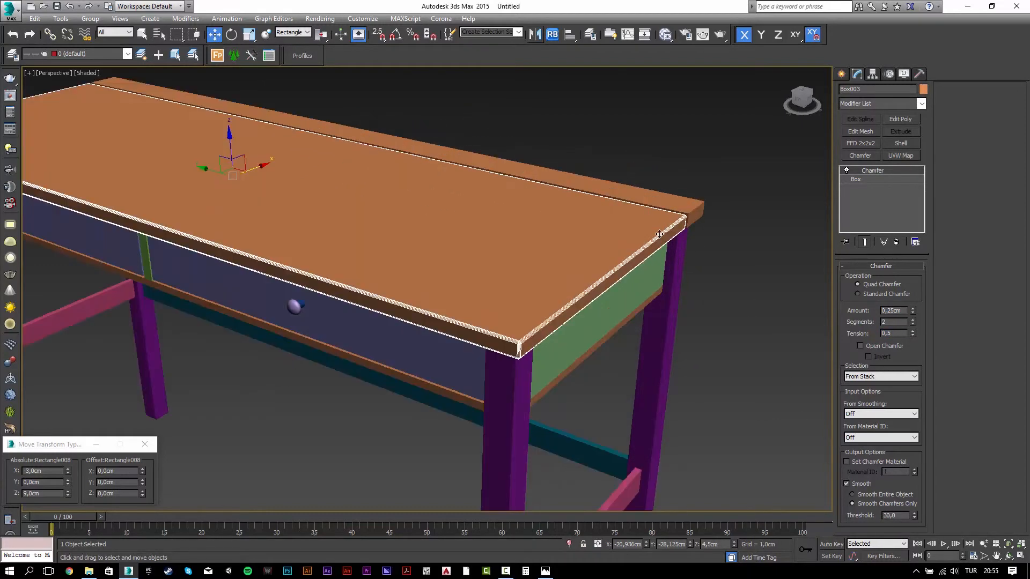
pyautogui.click(701, 196)
pyautogui.click(747, 219)
pyautogui.click(657, 215)
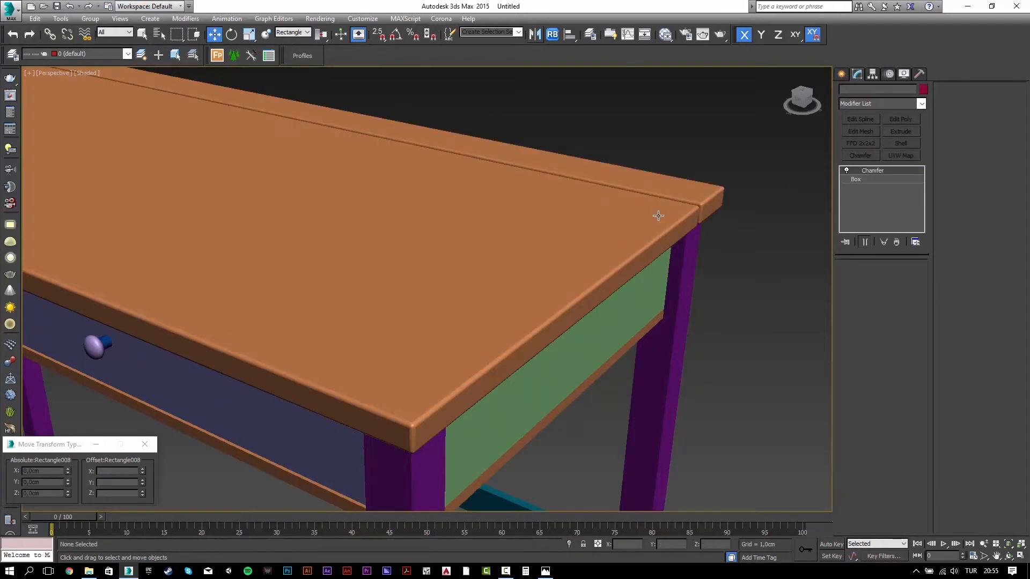
# Copy the same Chamfer modifier to the legs, the side crossbars and the long back crossbar.
pyautogui.click(674, 353)
pyautogui.scroll(-7, 675, 353)
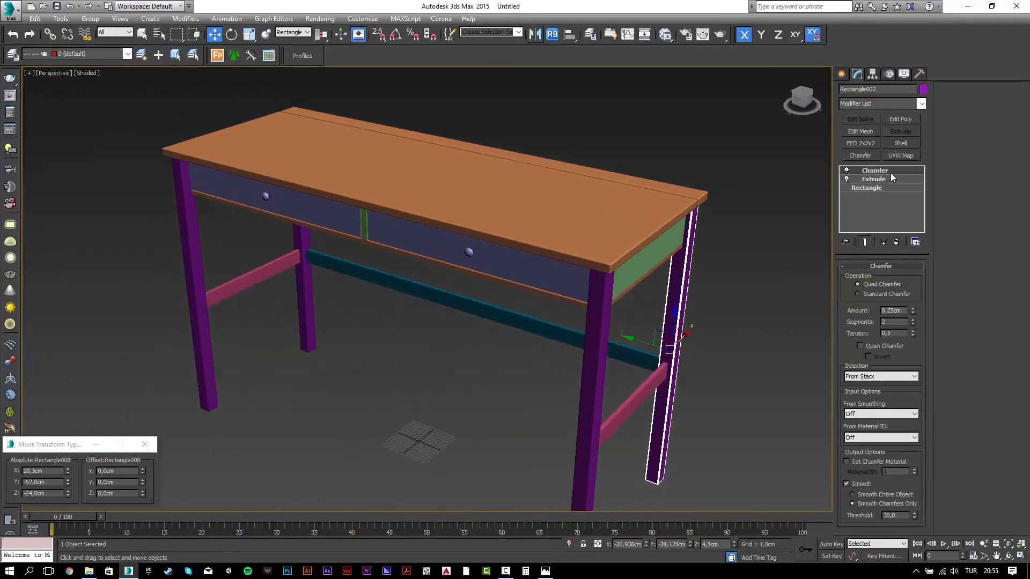
pyautogui.moveTo(874, 170); pyautogui.dragTo(620, 426)
pyautogui.click(621, 426)
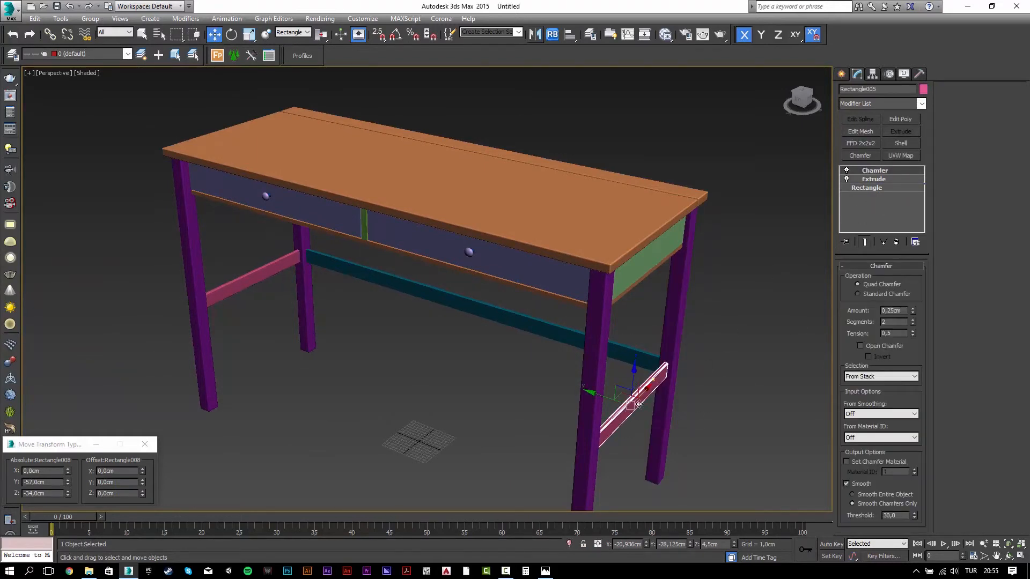
pyautogui.click(487, 315)
pyautogui.scroll(8, 291, 268)
pyautogui.scroll(-8, 279, 267)
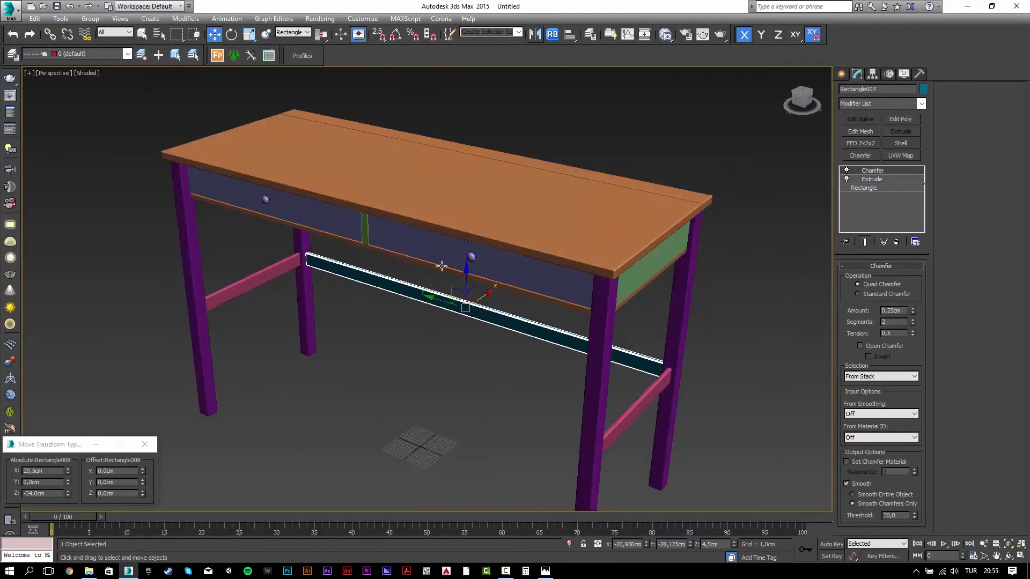
# Copy the Chamfer modifier from the back crossbar to the thin bottom board beneath the drawers.
pyautogui.keyDown('alt'); pyautogui.moveTo(524, 262); pyautogui.dragTo(533, 219, button='middle'); pyautogui.keyUp('alt')
pyautogui.scroll(2, 533, 218)
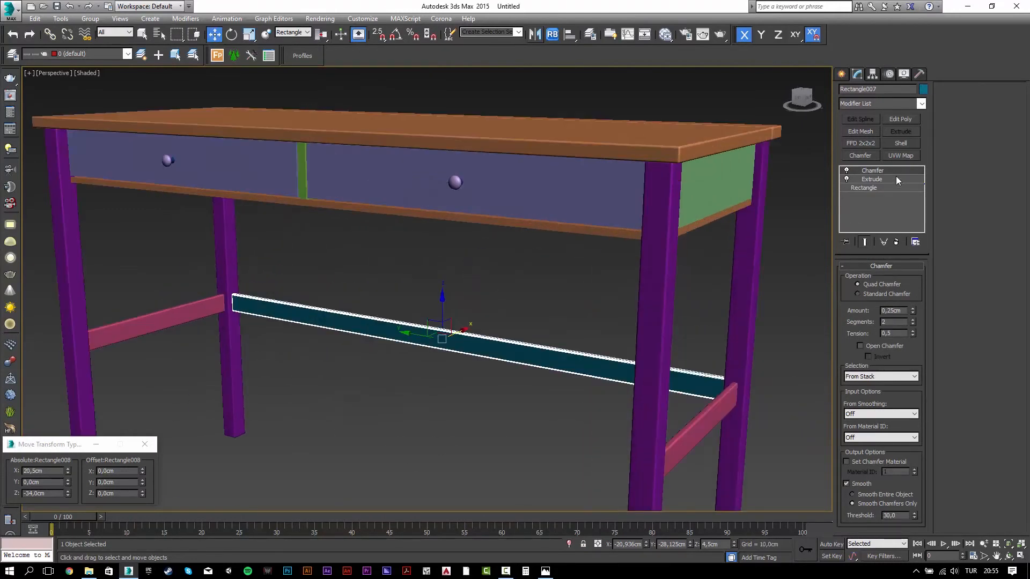
pyautogui.click(598, 234)
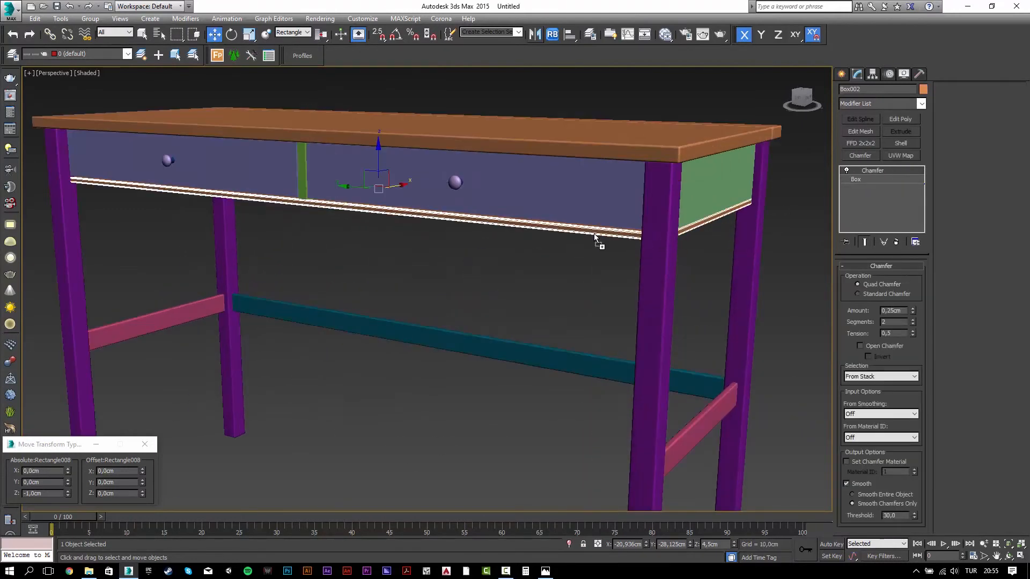
pyautogui.click(510, 247)
pyautogui.scroll(2, 409, 246)
pyautogui.scroll(5, 370, 213)
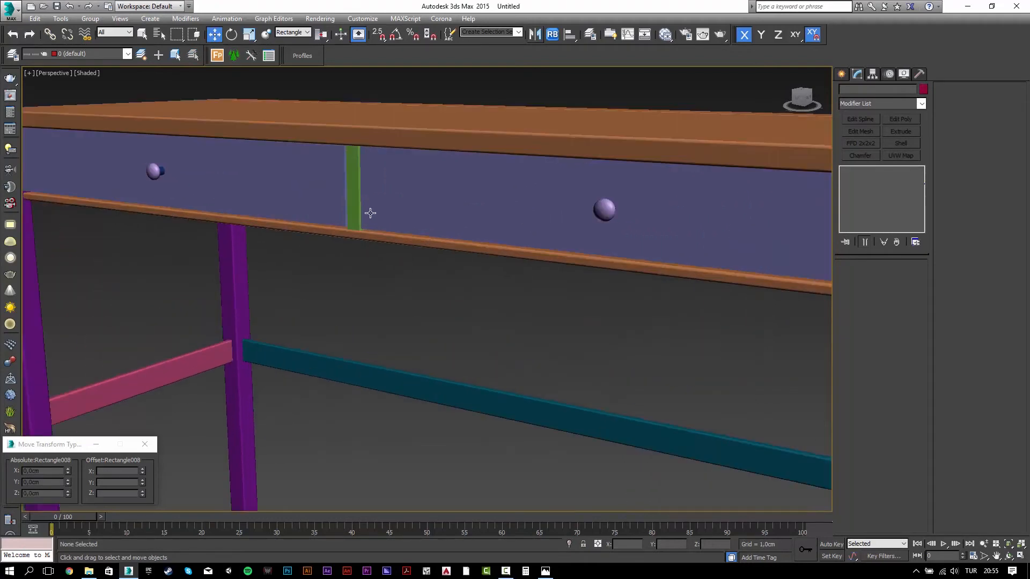
pyautogui.scroll(-7, 485, 255)
pyautogui.click(515, 245)
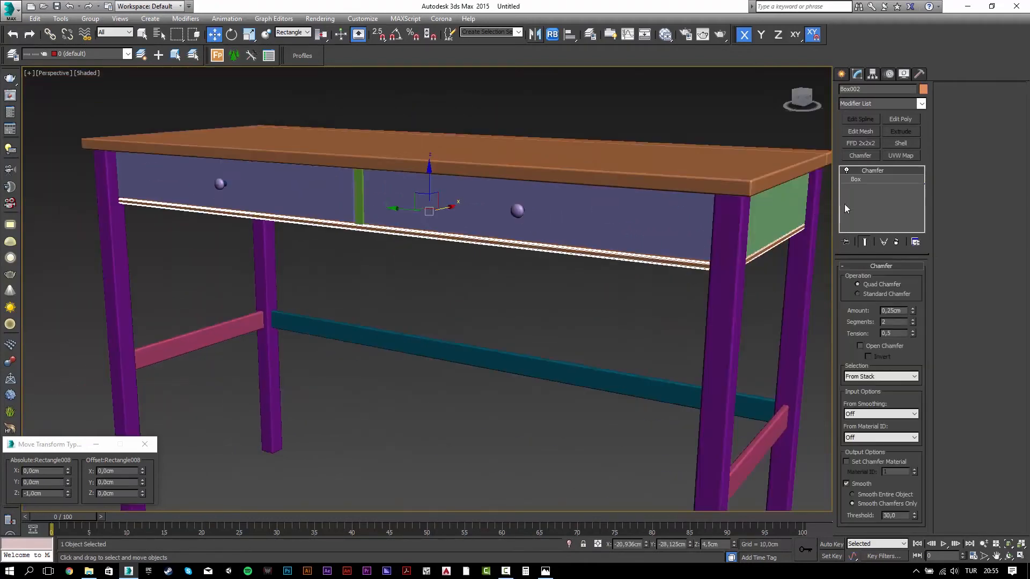
# Copy the Chamfer modifier to the drawer fronts and the central divider between them.
pyautogui.click(611, 228)
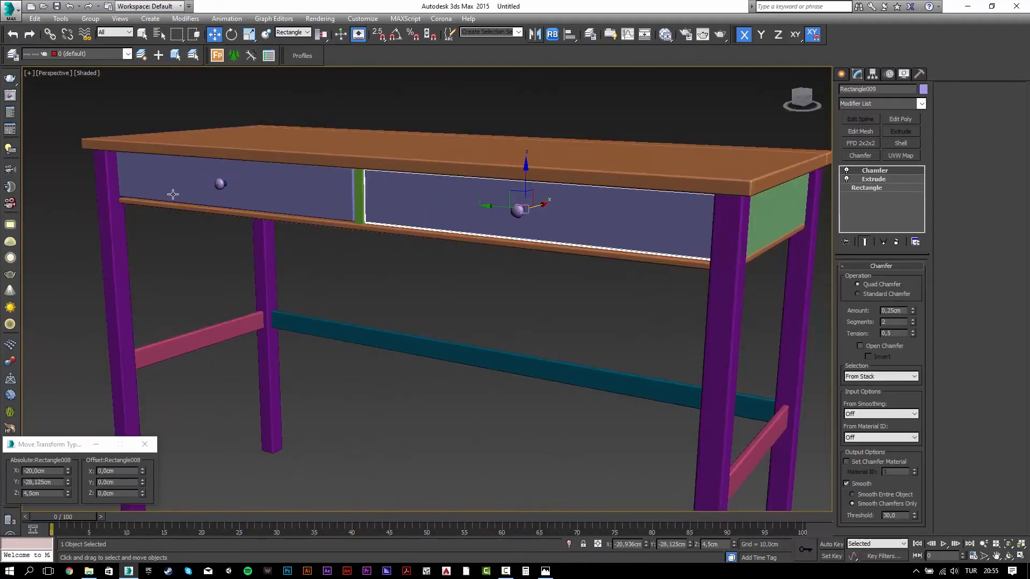
pyautogui.scroll(2, 322, 234)
pyautogui.scroll(1, 330, 236)
pyautogui.scroll(-1, 335, 235)
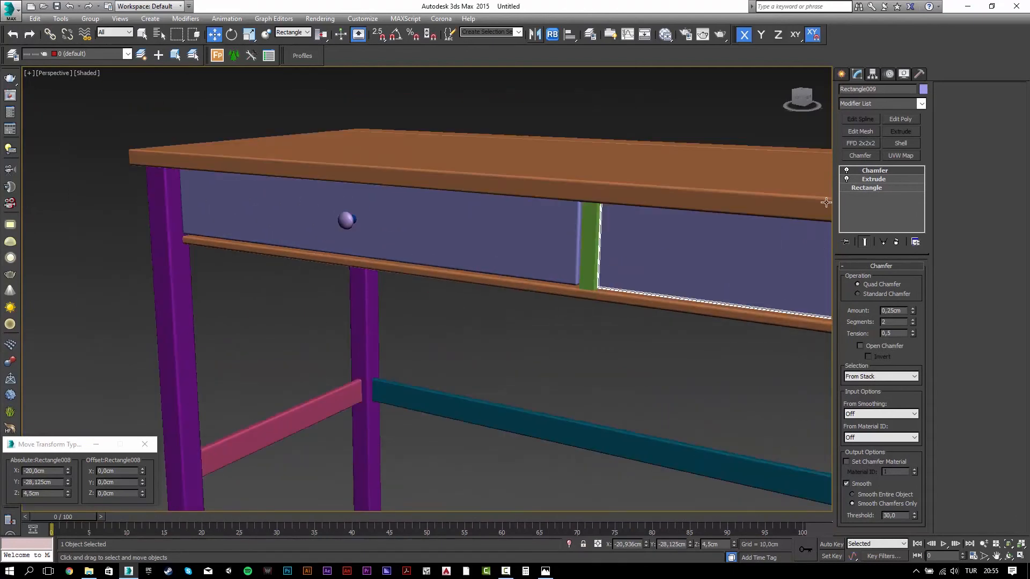
pyautogui.moveTo(621, 259); pyautogui.dragTo(589, 271)
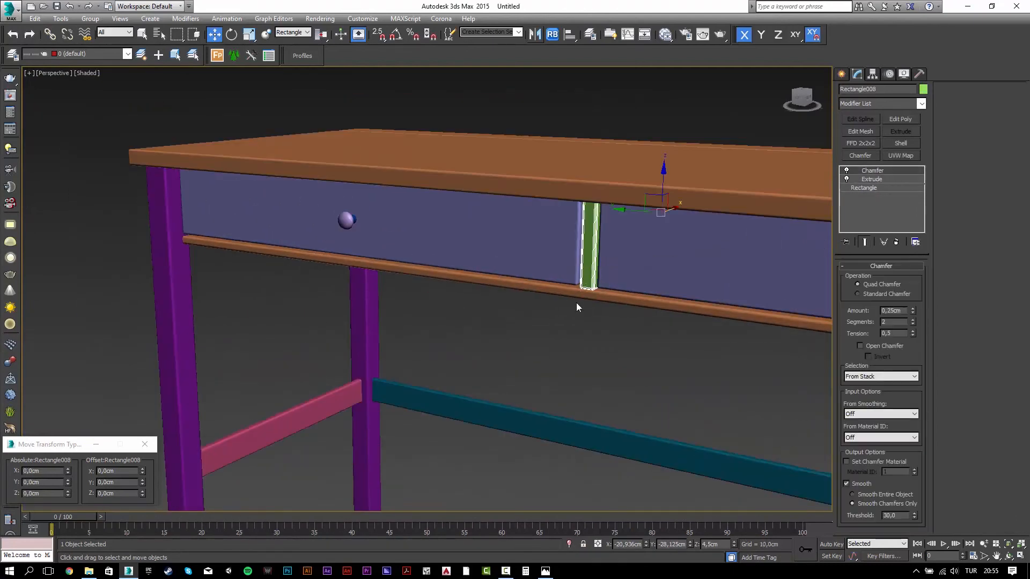
pyautogui.scroll(-4, 576, 303)
pyautogui.click(585, 325)
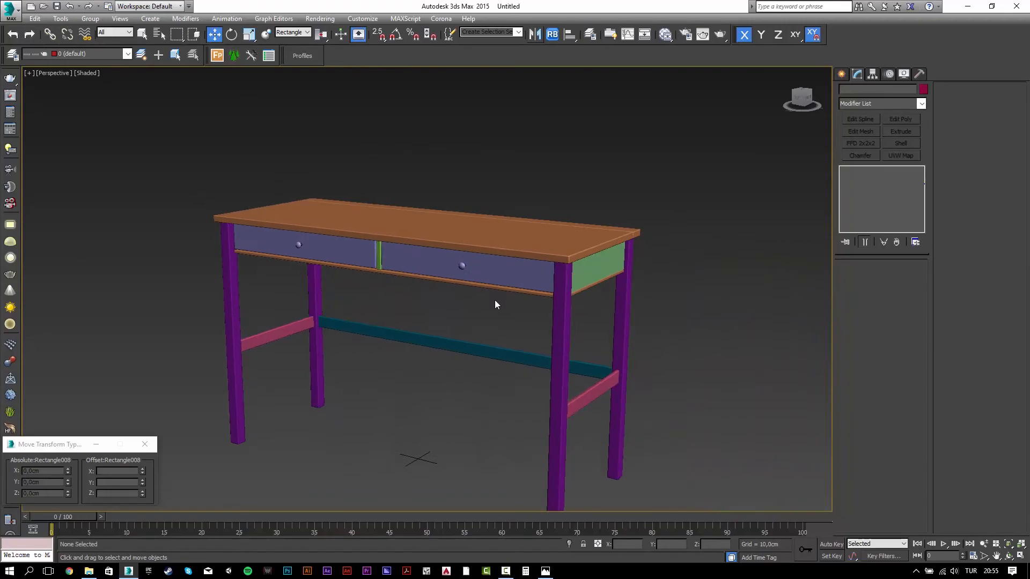
# Compare the desk with the HEMNES reference picture and inspect the knobs and the overall model.
pyautogui.hotkey('alt', 'Tab')
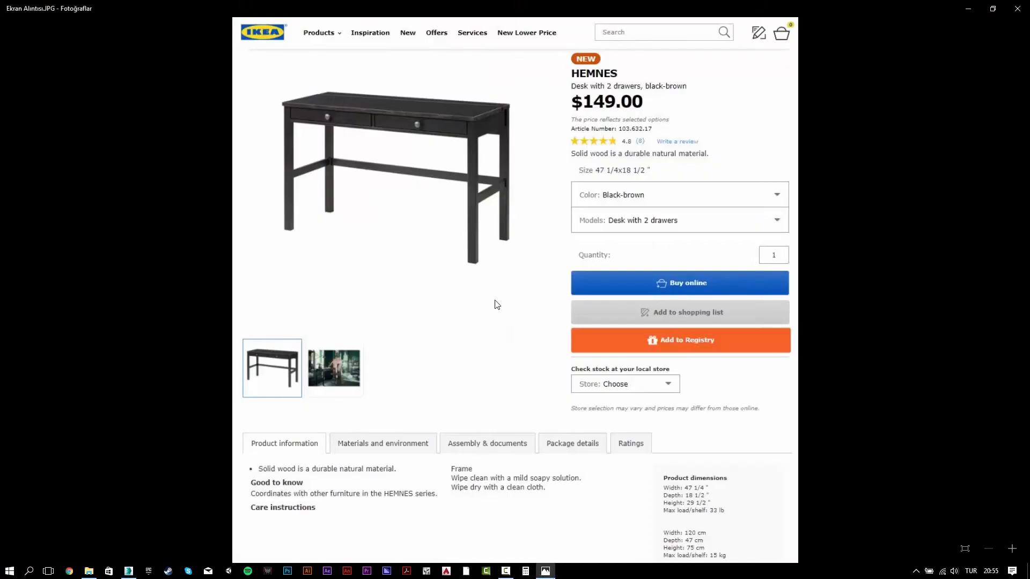
pyautogui.hotkey('alt', 'Tab')
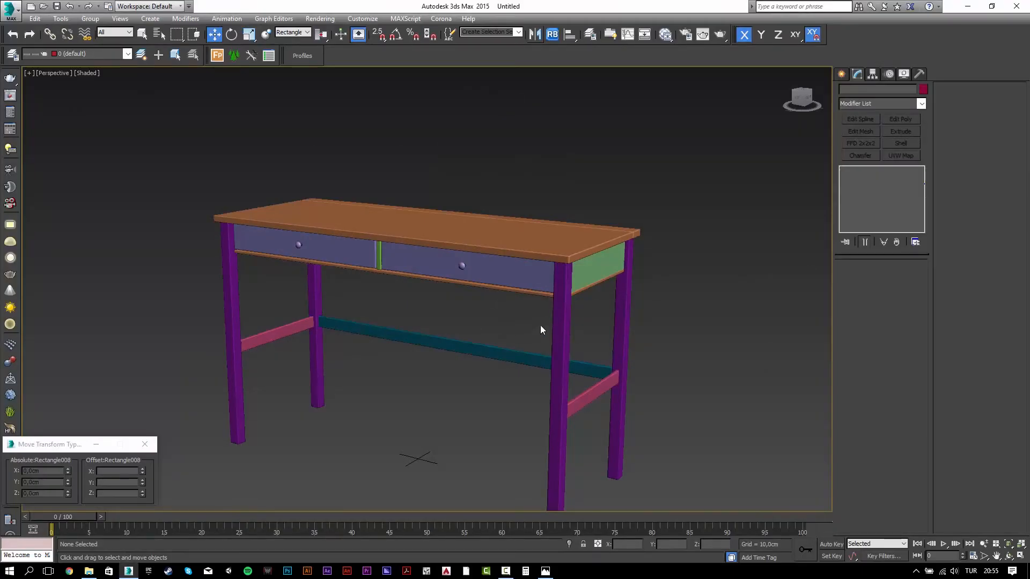
pyautogui.scroll(6, 461, 267)
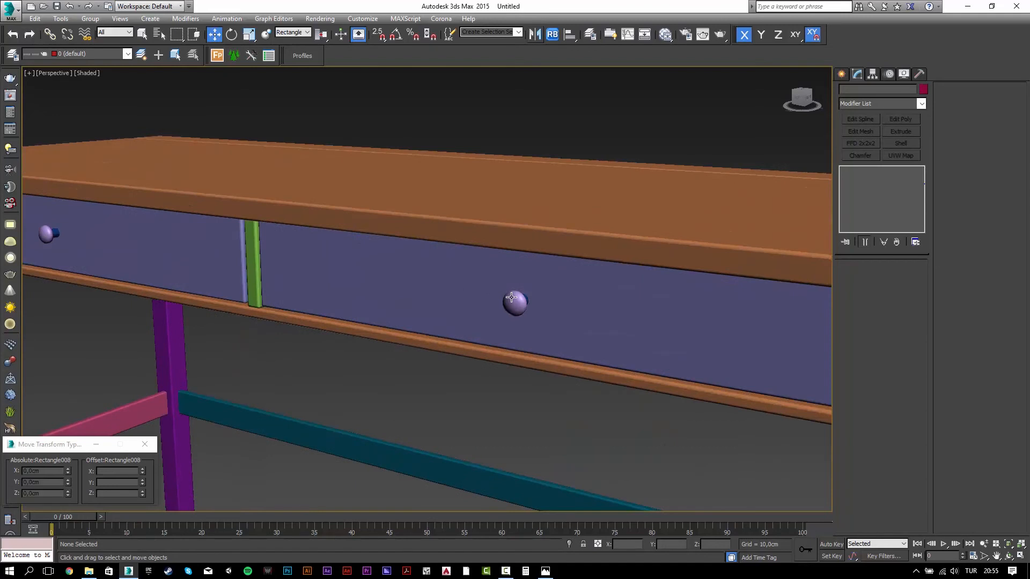
pyautogui.click(511, 297)
pyautogui.scroll(-10, 568, 290)
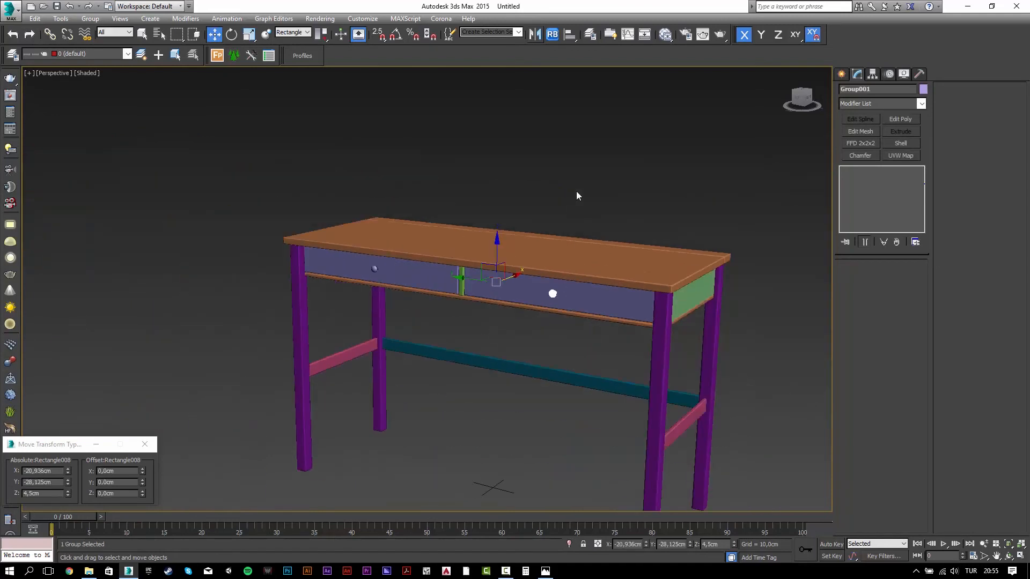
pyautogui.click(568, 224)
pyautogui.keyDown('alt'); pyautogui.moveTo(568, 223); pyautogui.dragTo(469, 282, button='middle'); pyautogui.keyUp('alt')
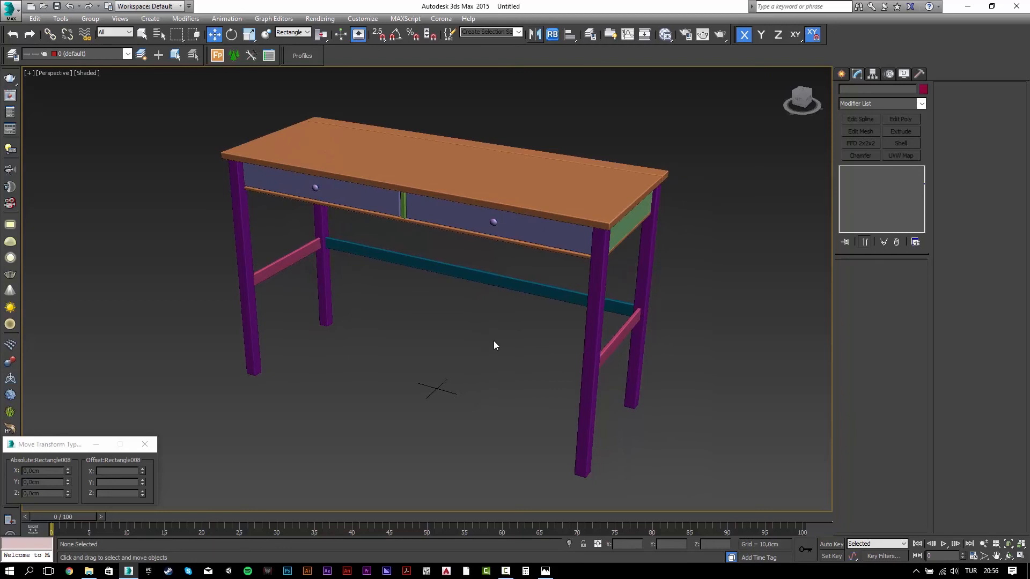